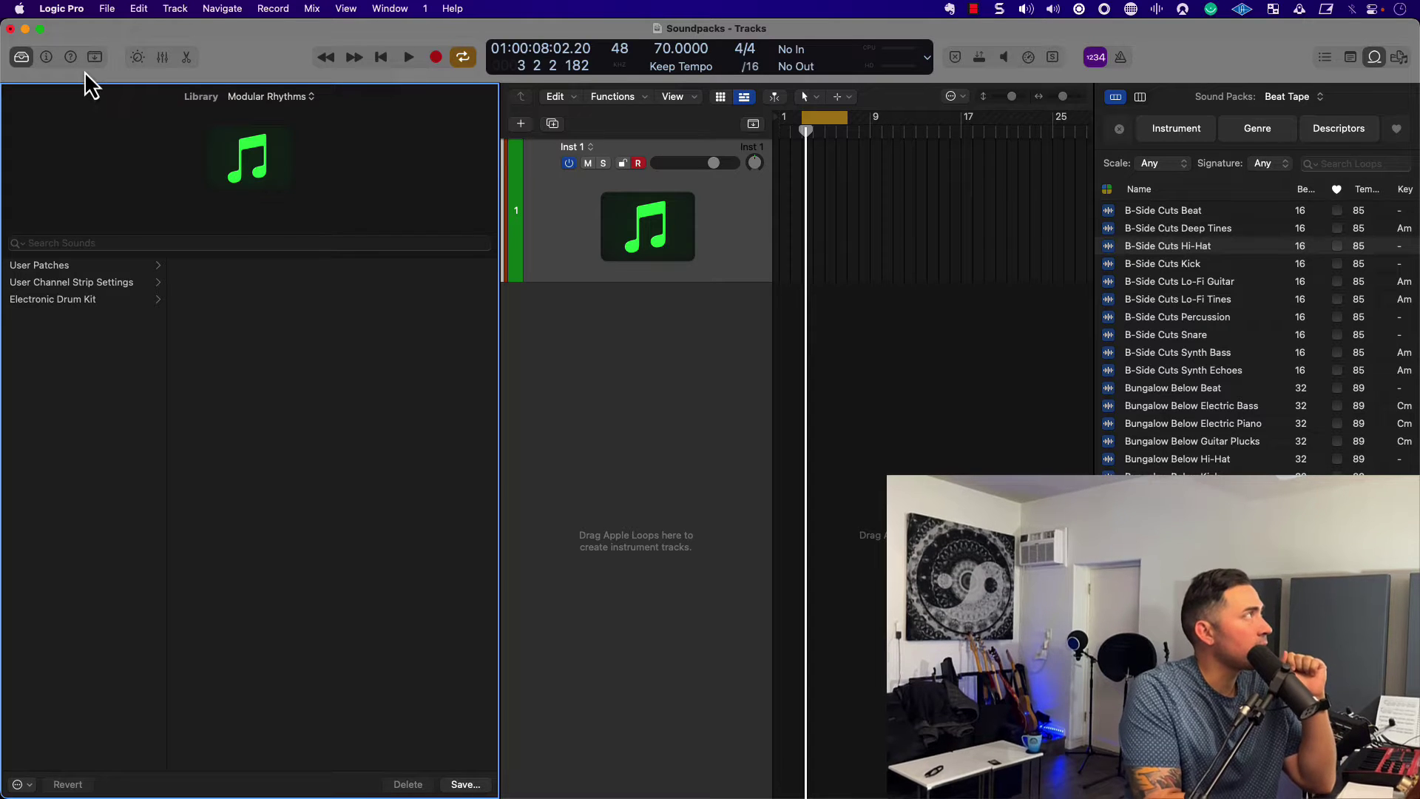
- In the Sound Library Manager, tick only the Beat Tape and Modular Rhythms packs, then close without installing
left_click(60, 9)
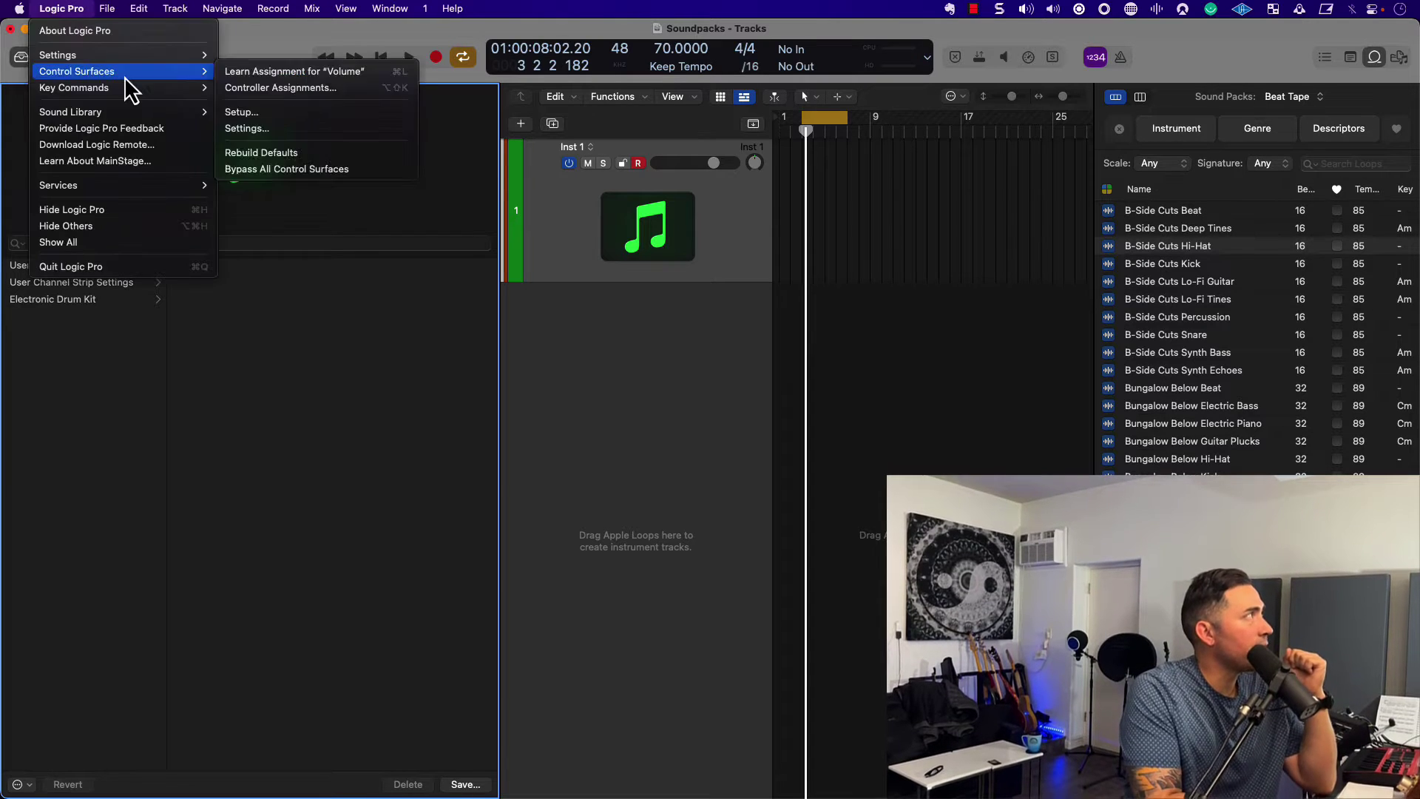
mouse_move(146, 132)
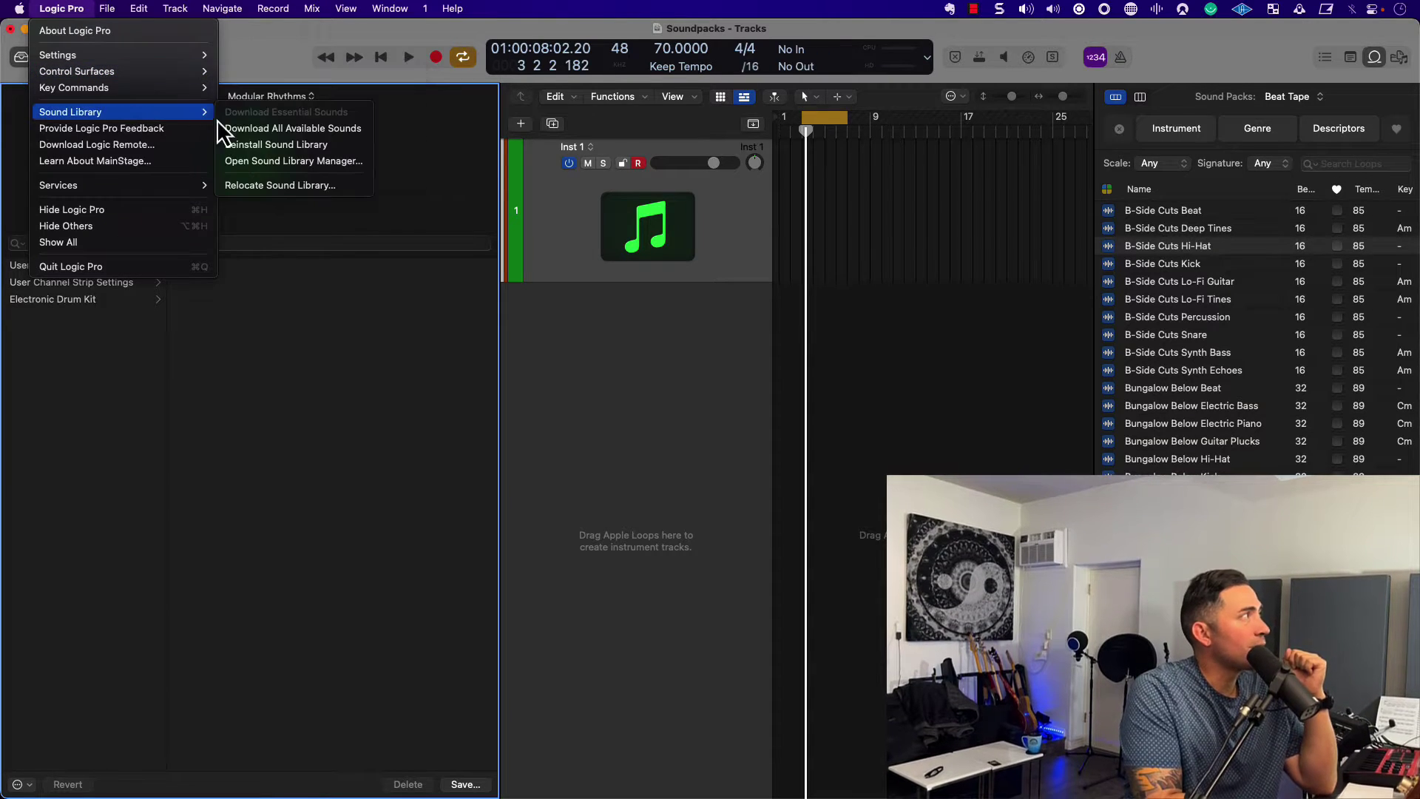
left_click(299, 162)
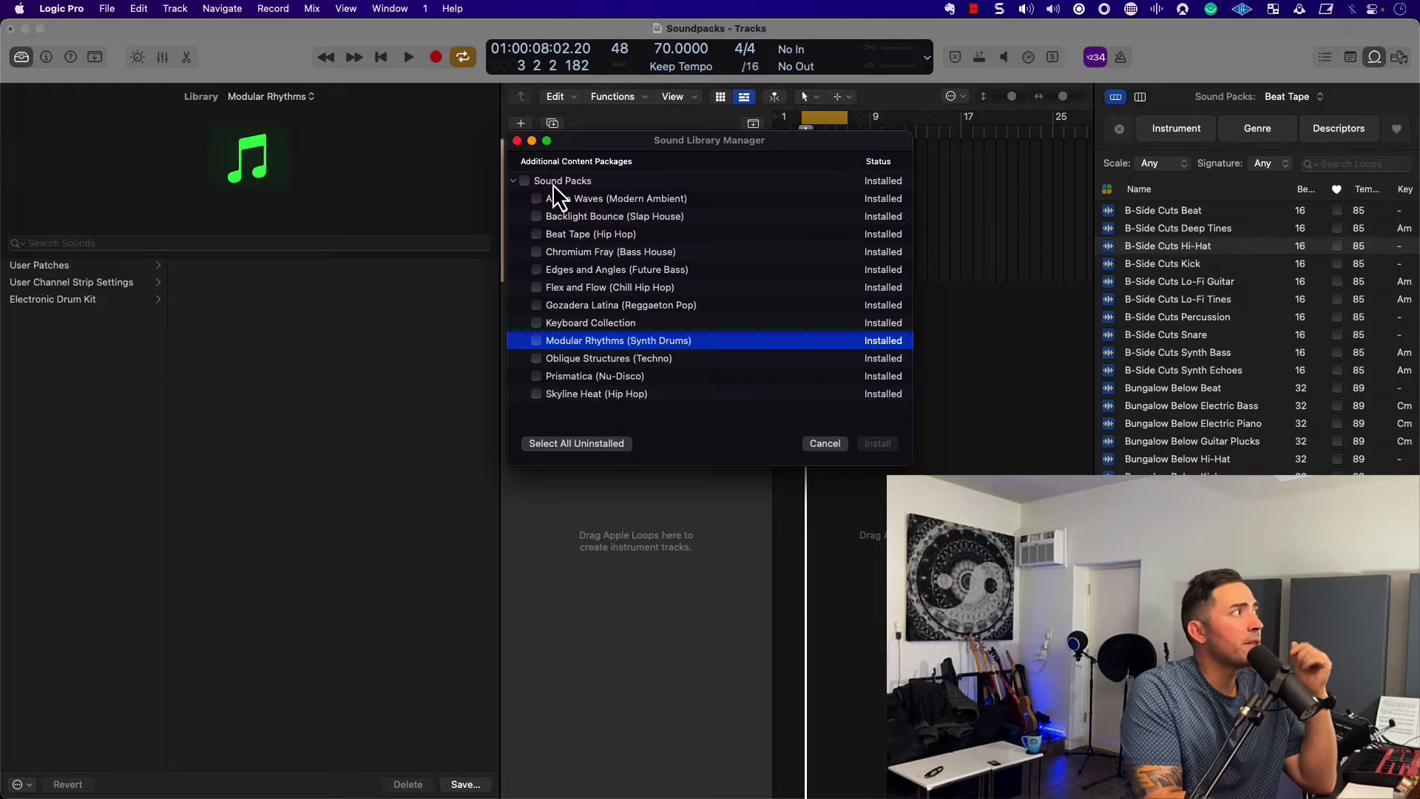
left_click(553, 182)
left_click(525, 181)
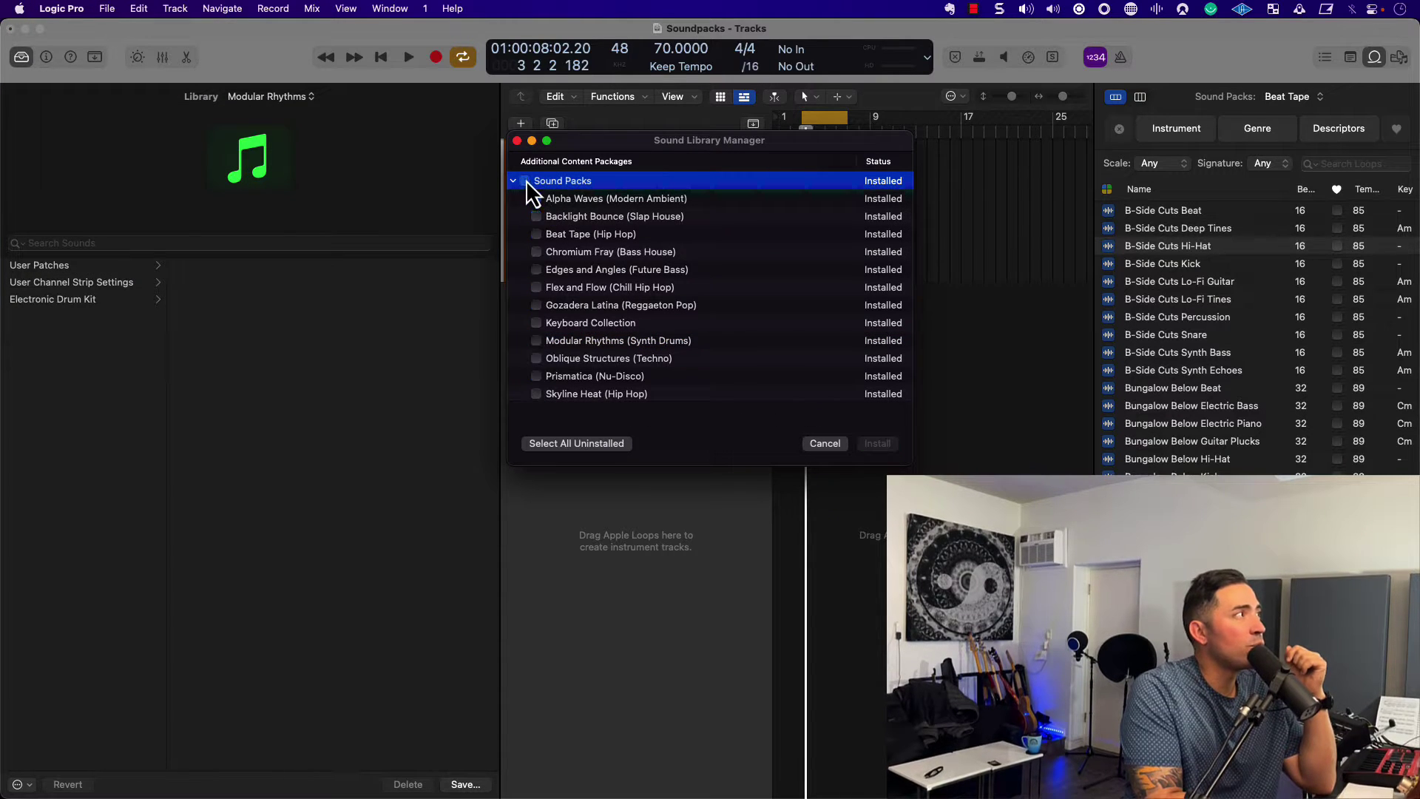
left_click(584, 236)
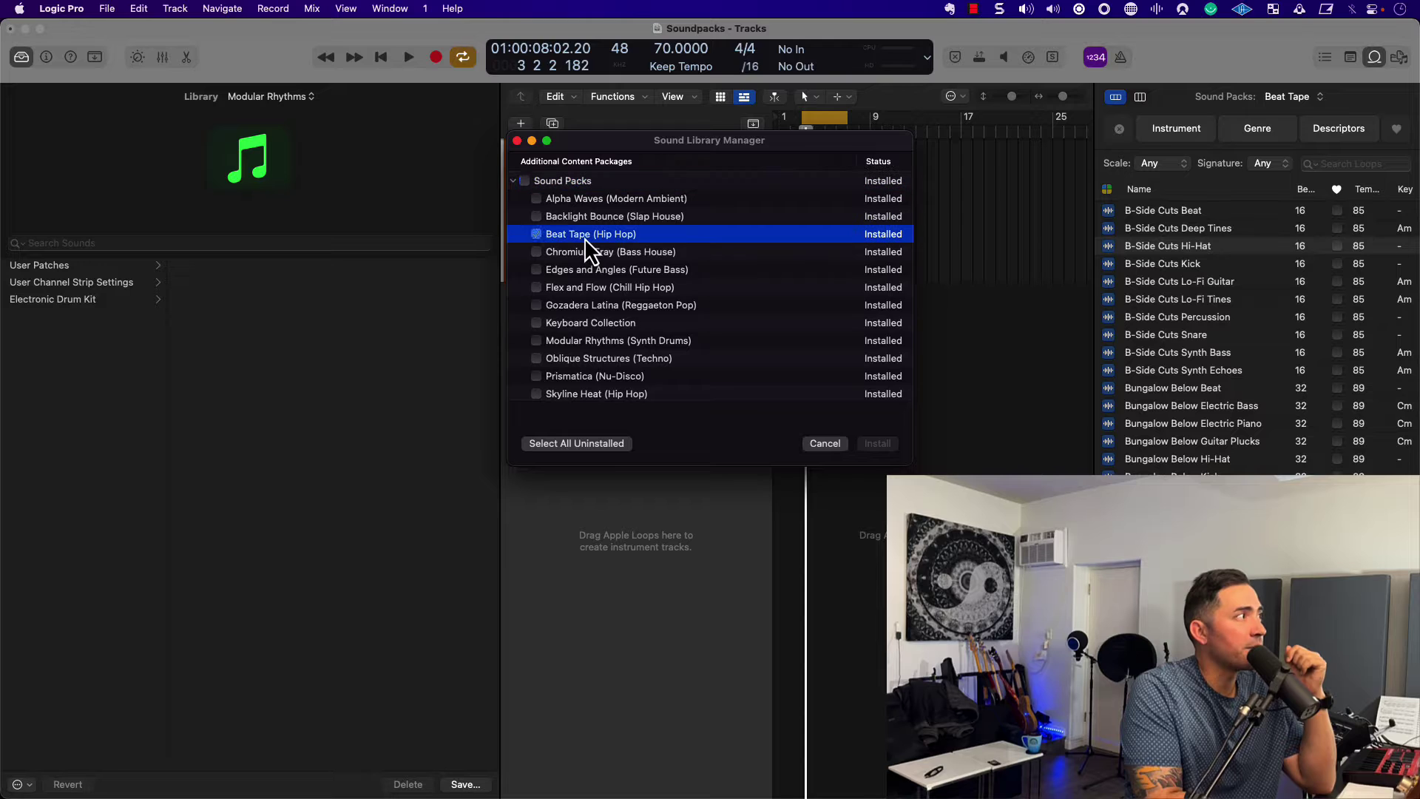
left_click(614, 342)
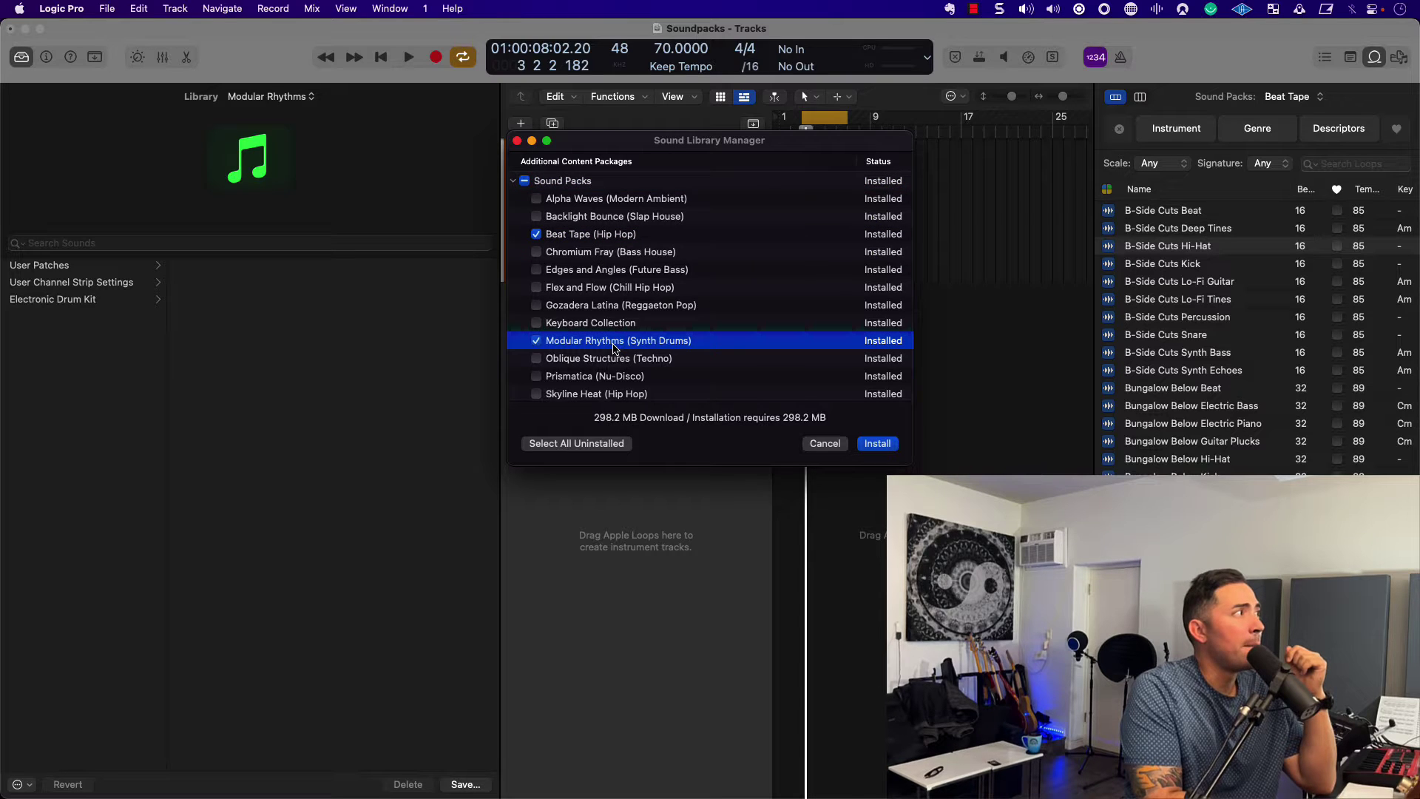
left_click(517, 140)
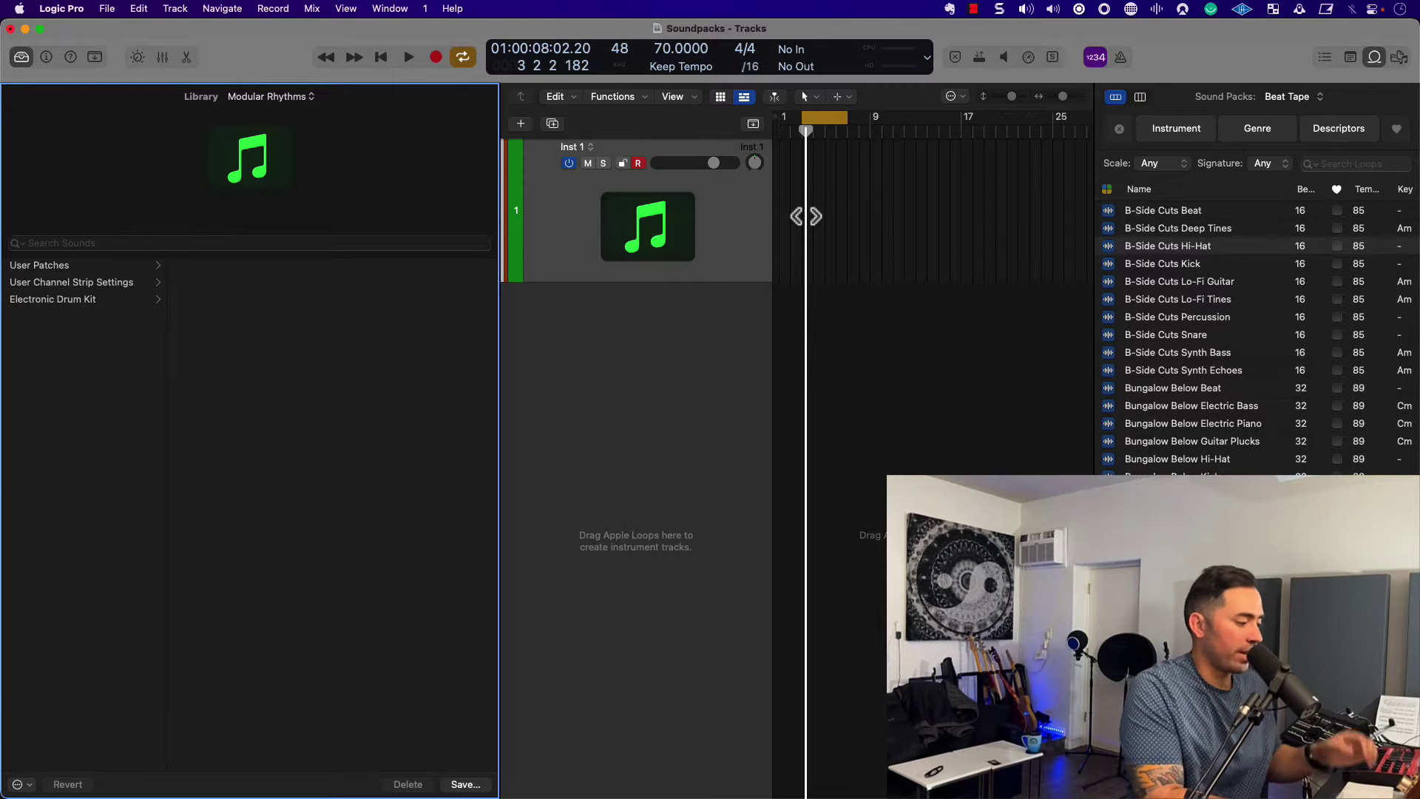
- Create a pattern region at bar 1 on Inst 1, hide the Loops browser and cycle over it
key("c")
key("Return")
right_click(786, 211)
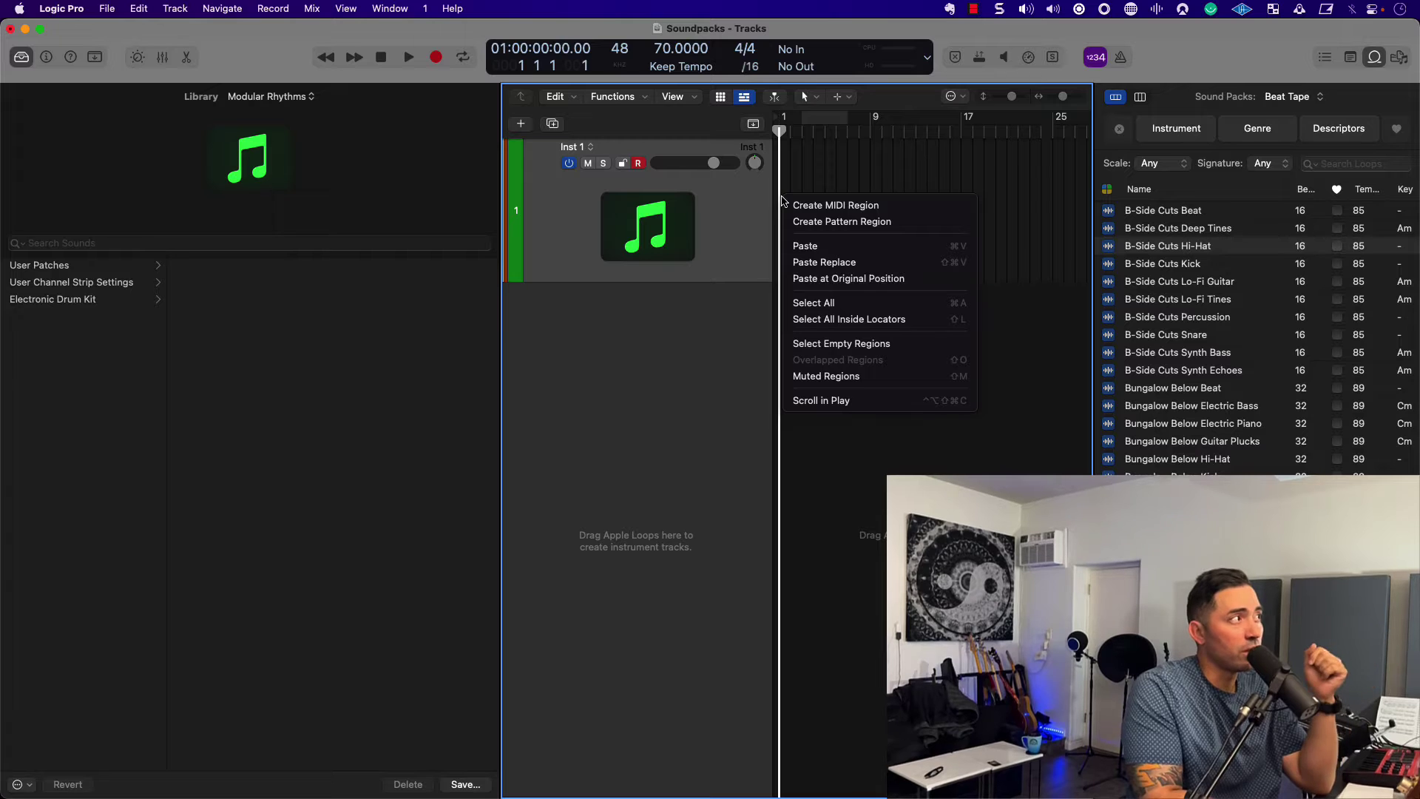
left_click(802, 225)
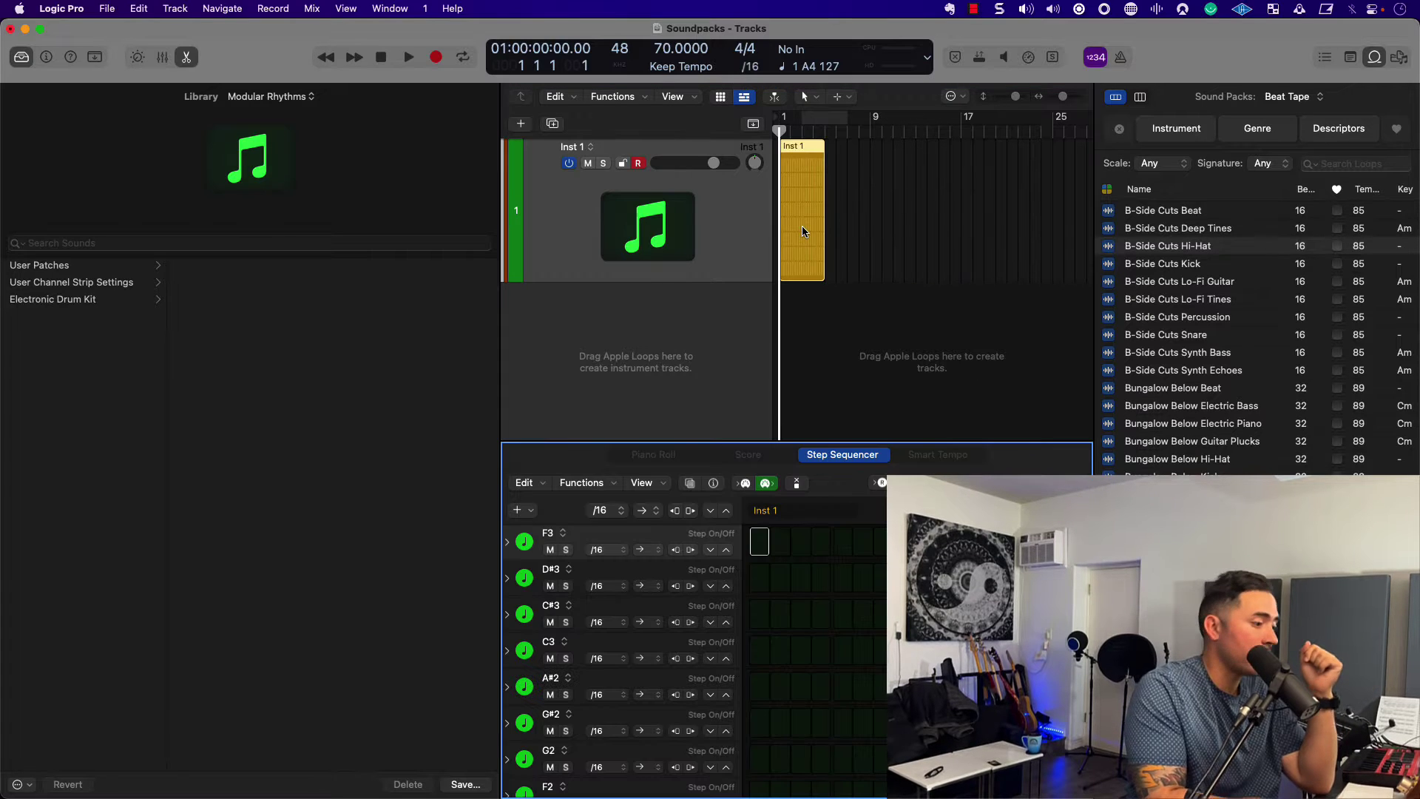
key("o")
key("super+u")
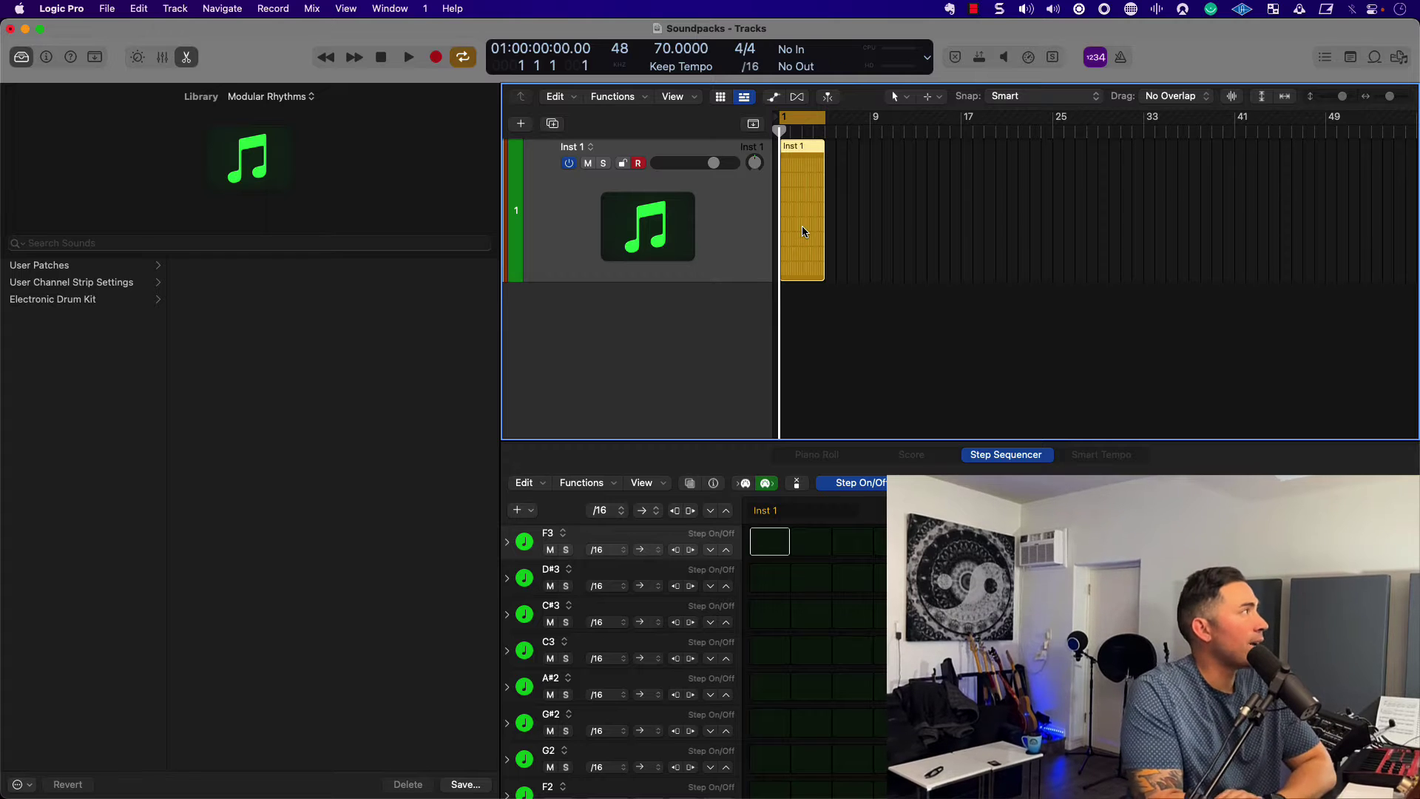
- Keep the Library's sound-pack filter set to Modular Rhythms
left_click(304, 98)
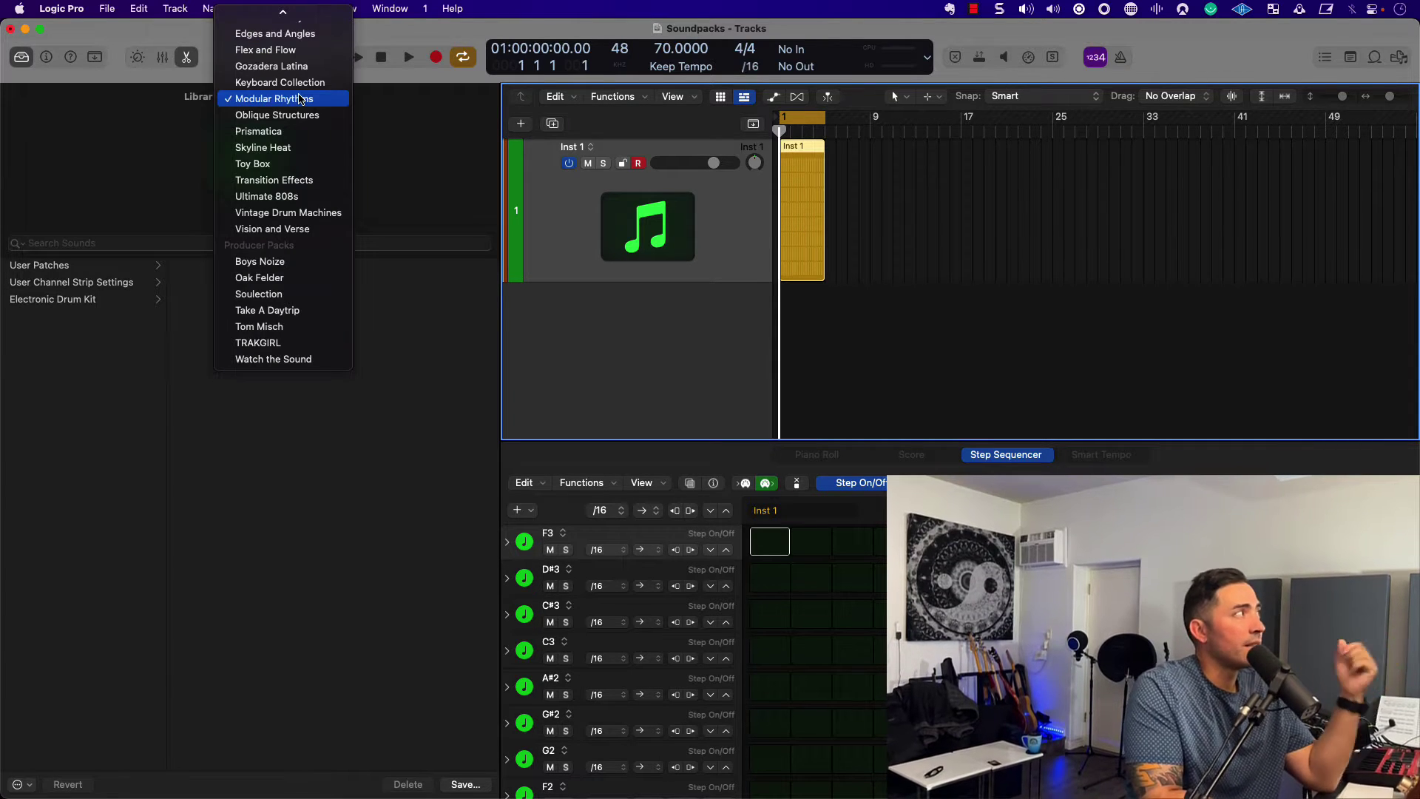
mouse_move(303, 14)
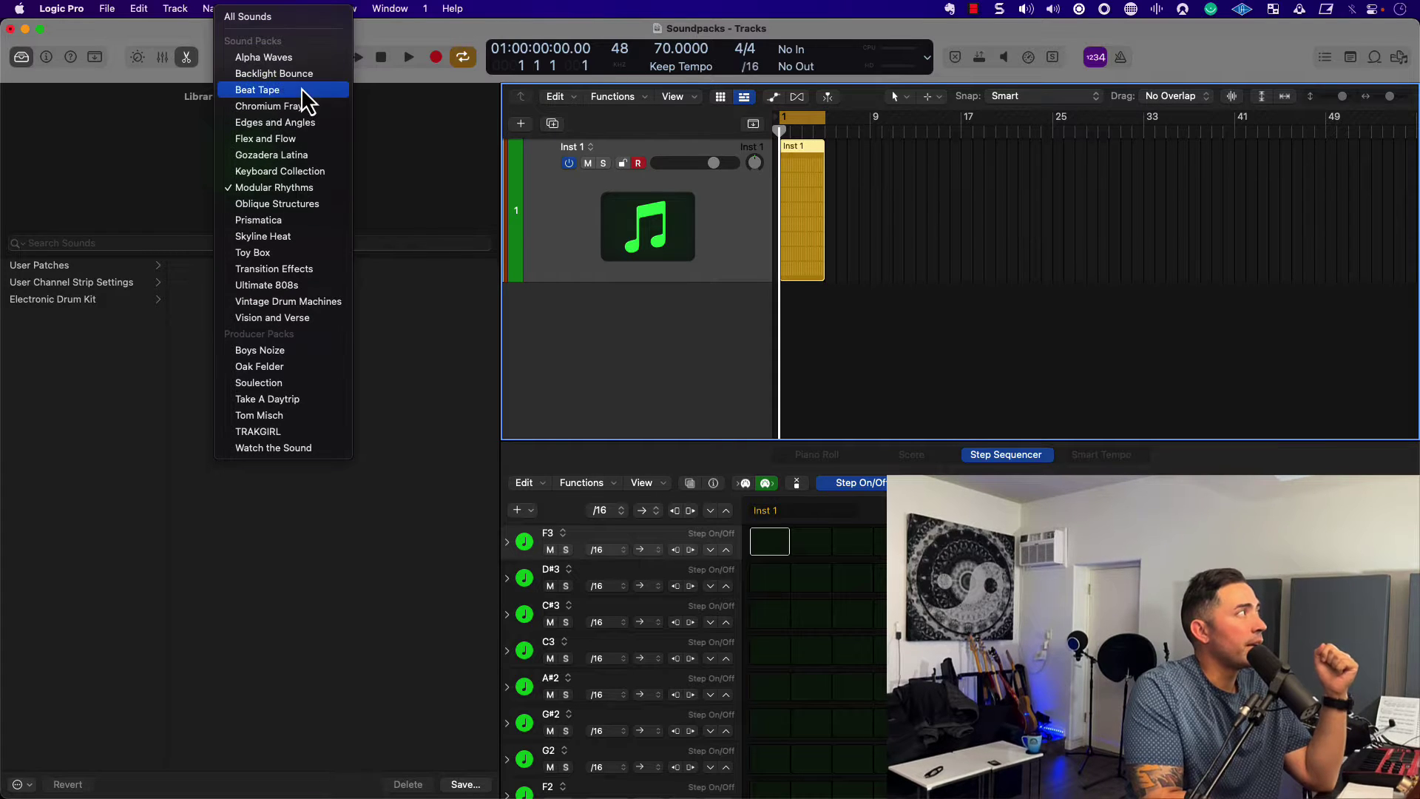
left_click(600, 317)
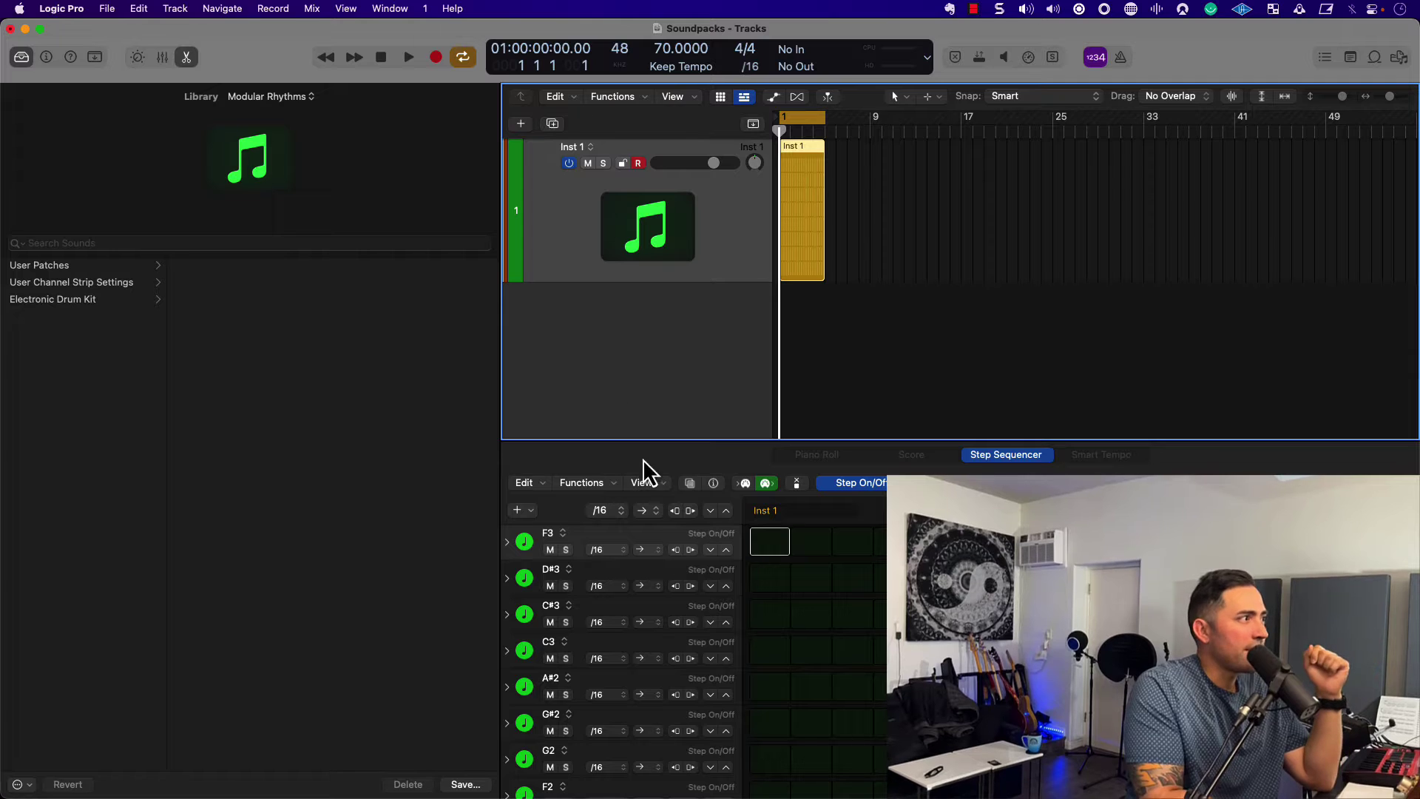
- Load the 808 Flex pattern from Patterns > Drums in the Step Sequencer's Pattern Browser
left_click(687, 487)
left_click(688, 486)
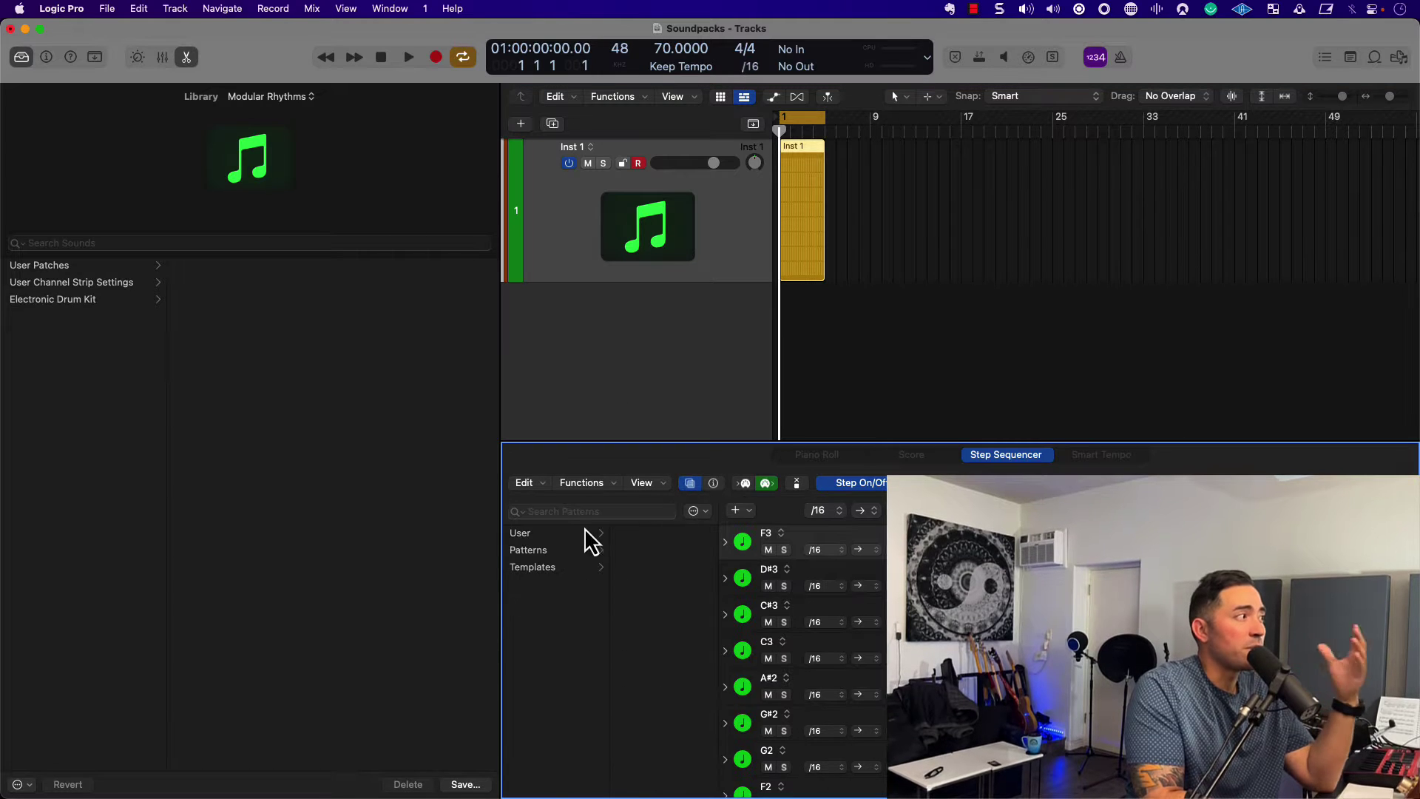
left_click(581, 552)
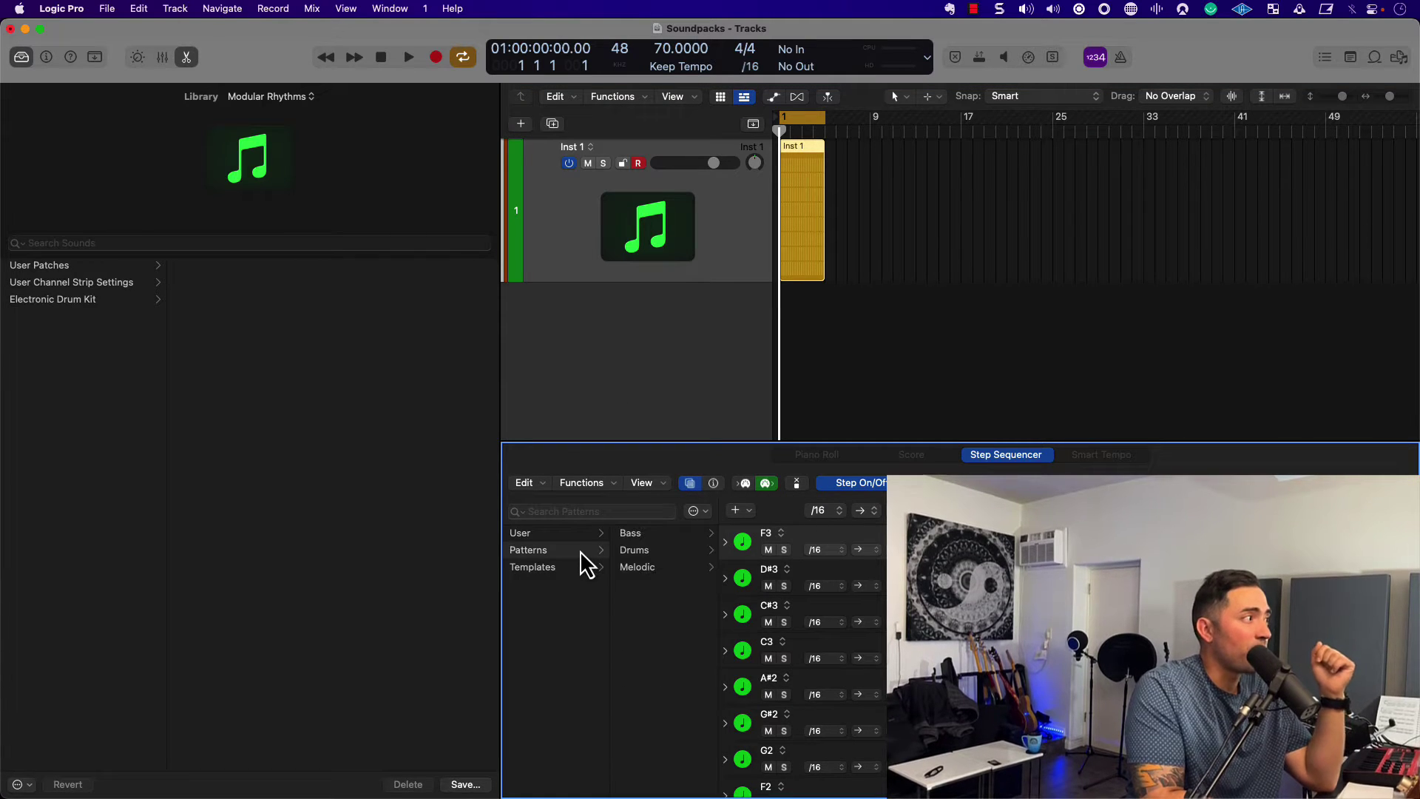
left_click(644, 550)
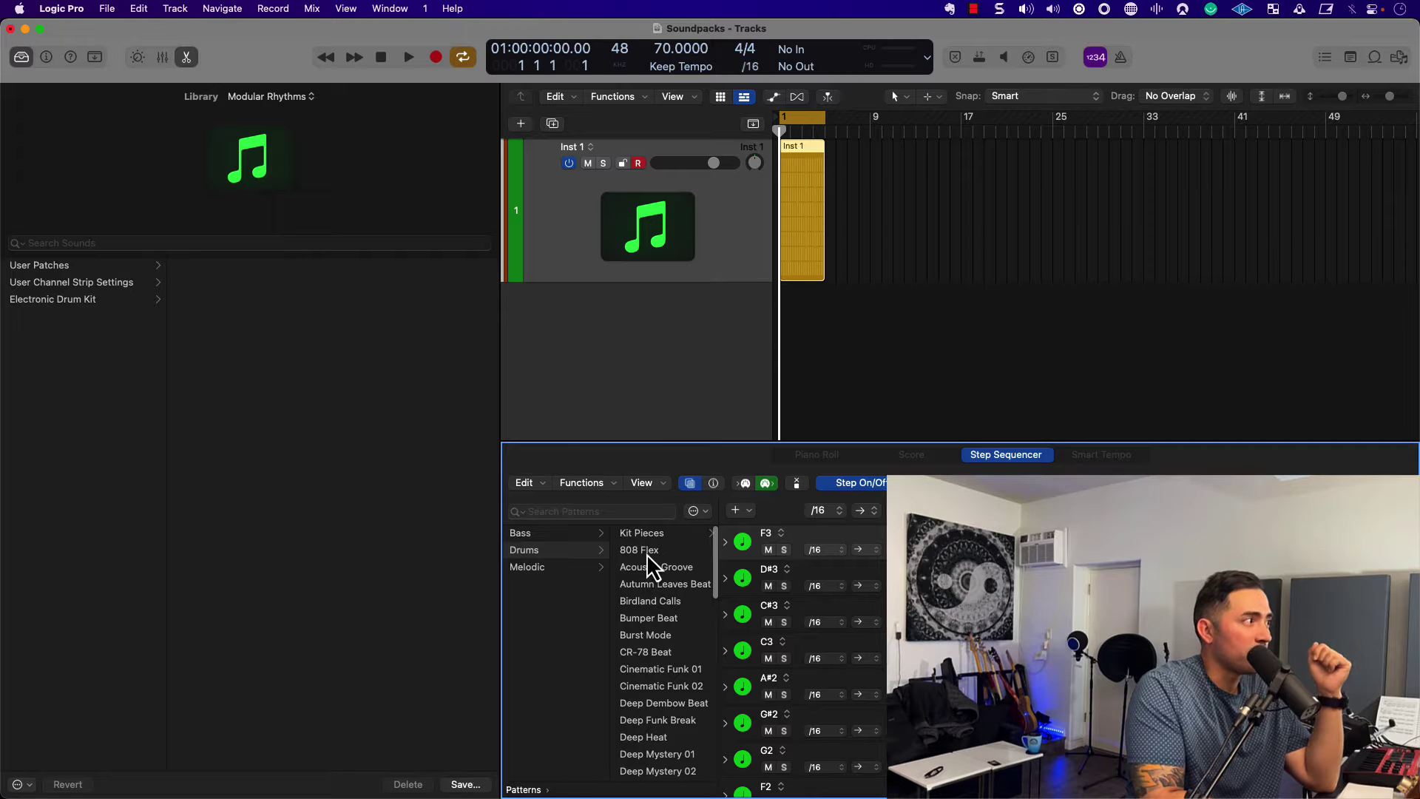
left_click(648, 553)
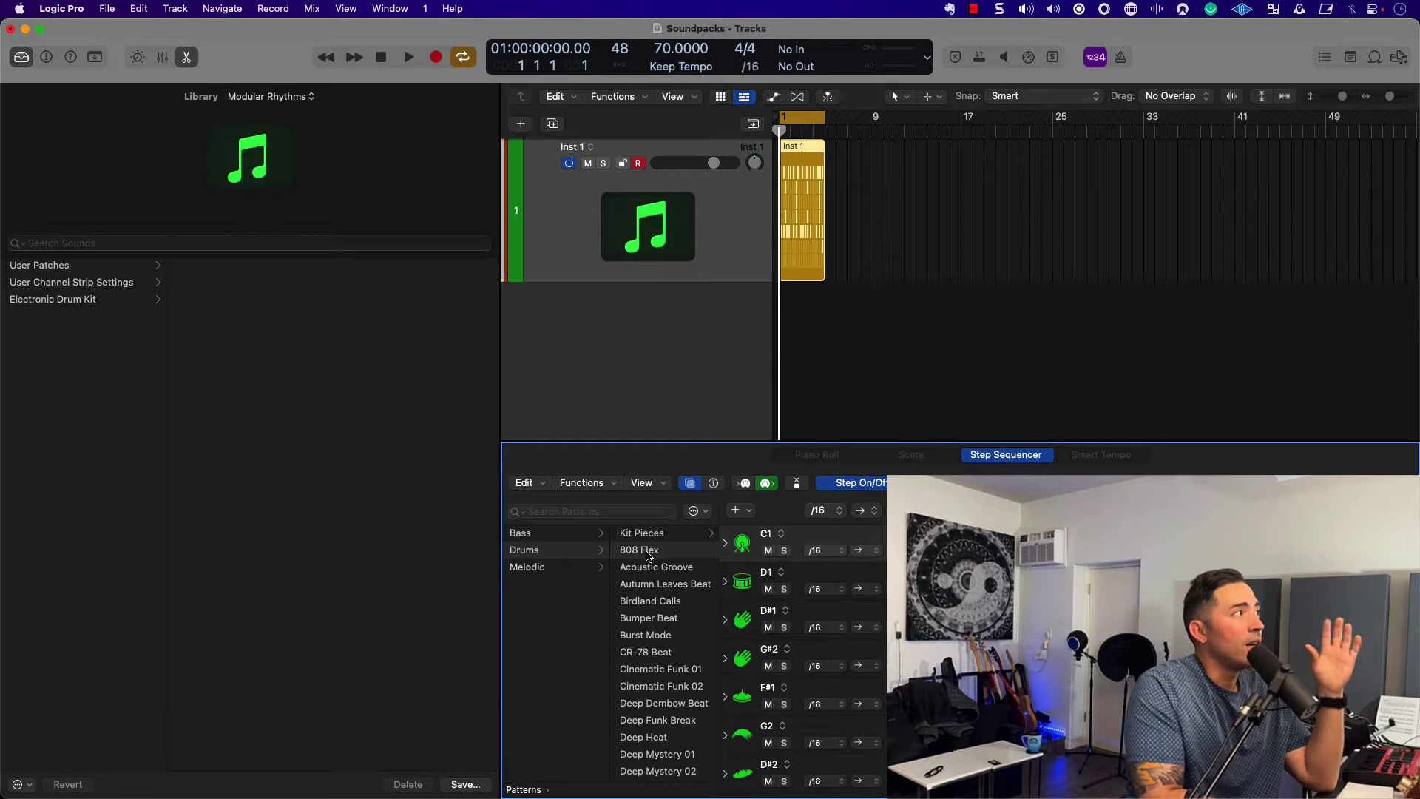
- Load the Analog Architecture electronic drum kit and audition the pattern with it
left_click(129, 302)
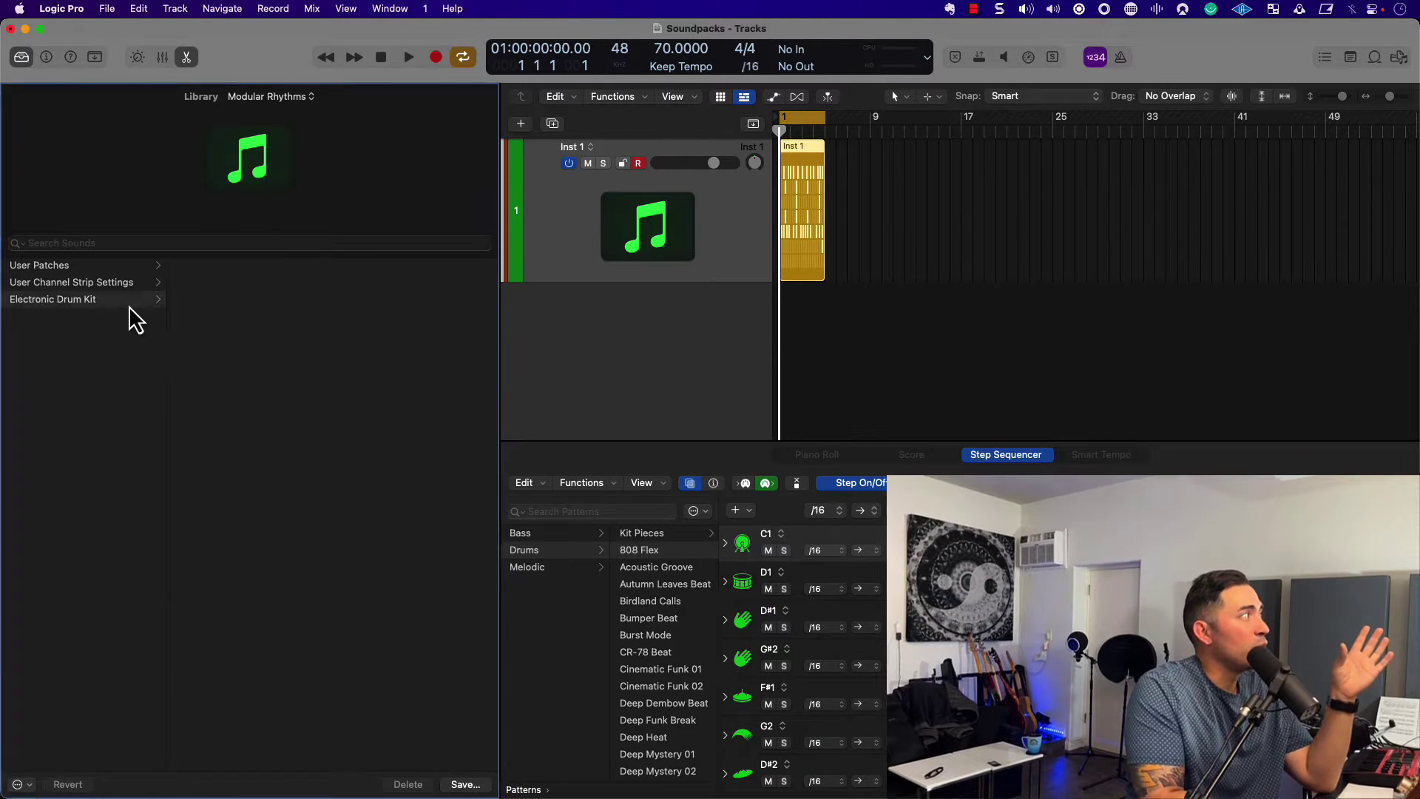
left_click(210, 264)
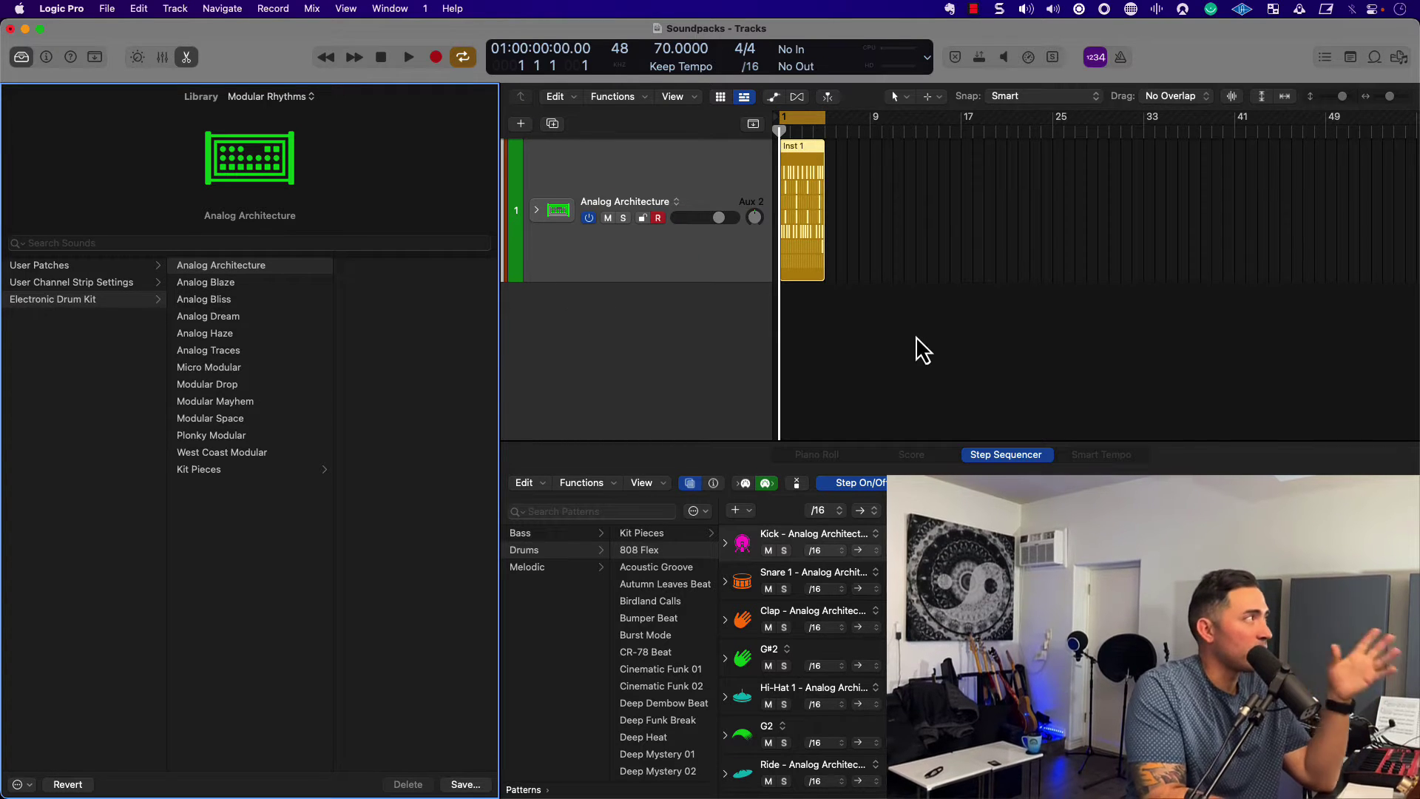
key("space")
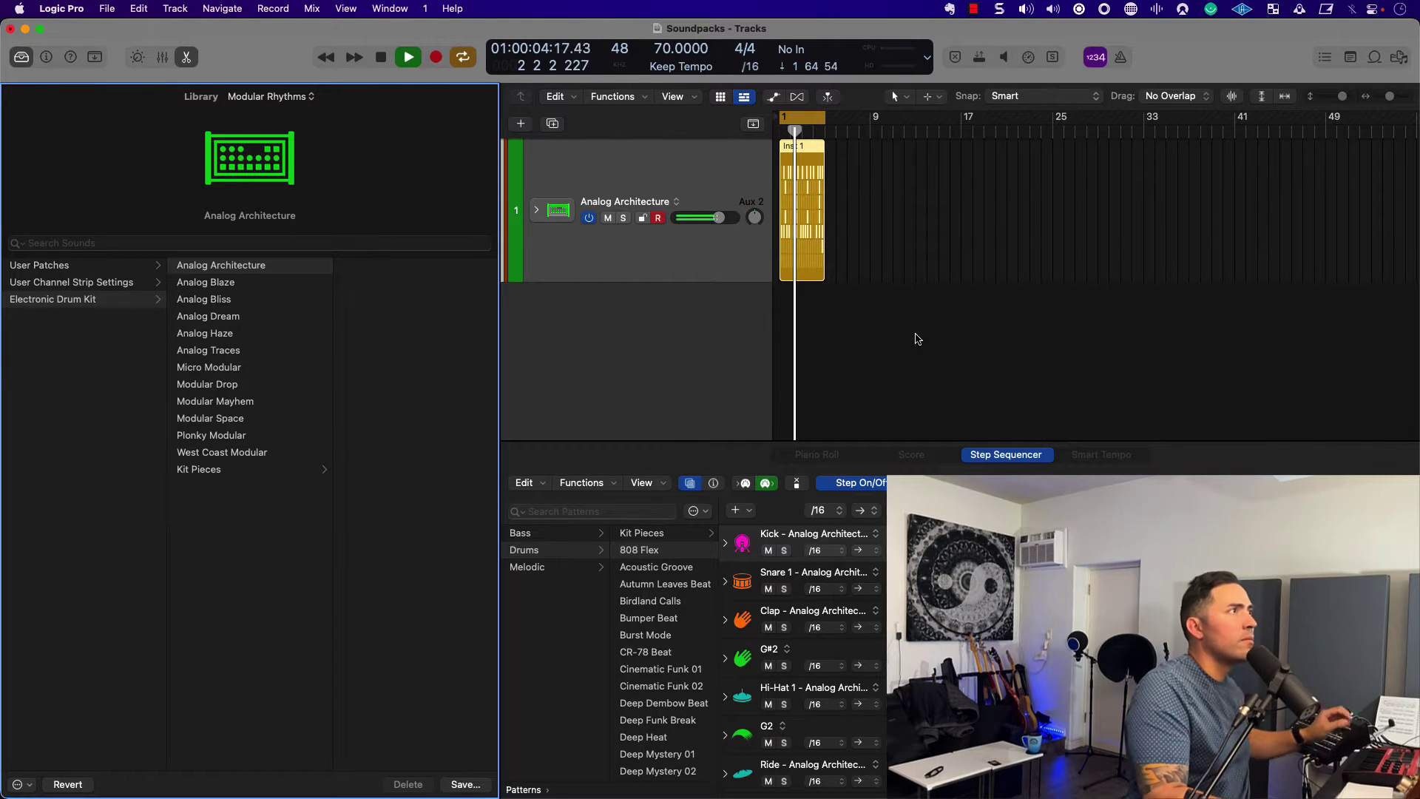
key("space")
- Set the project tempo to 100 BPM
double_click(665, 48)
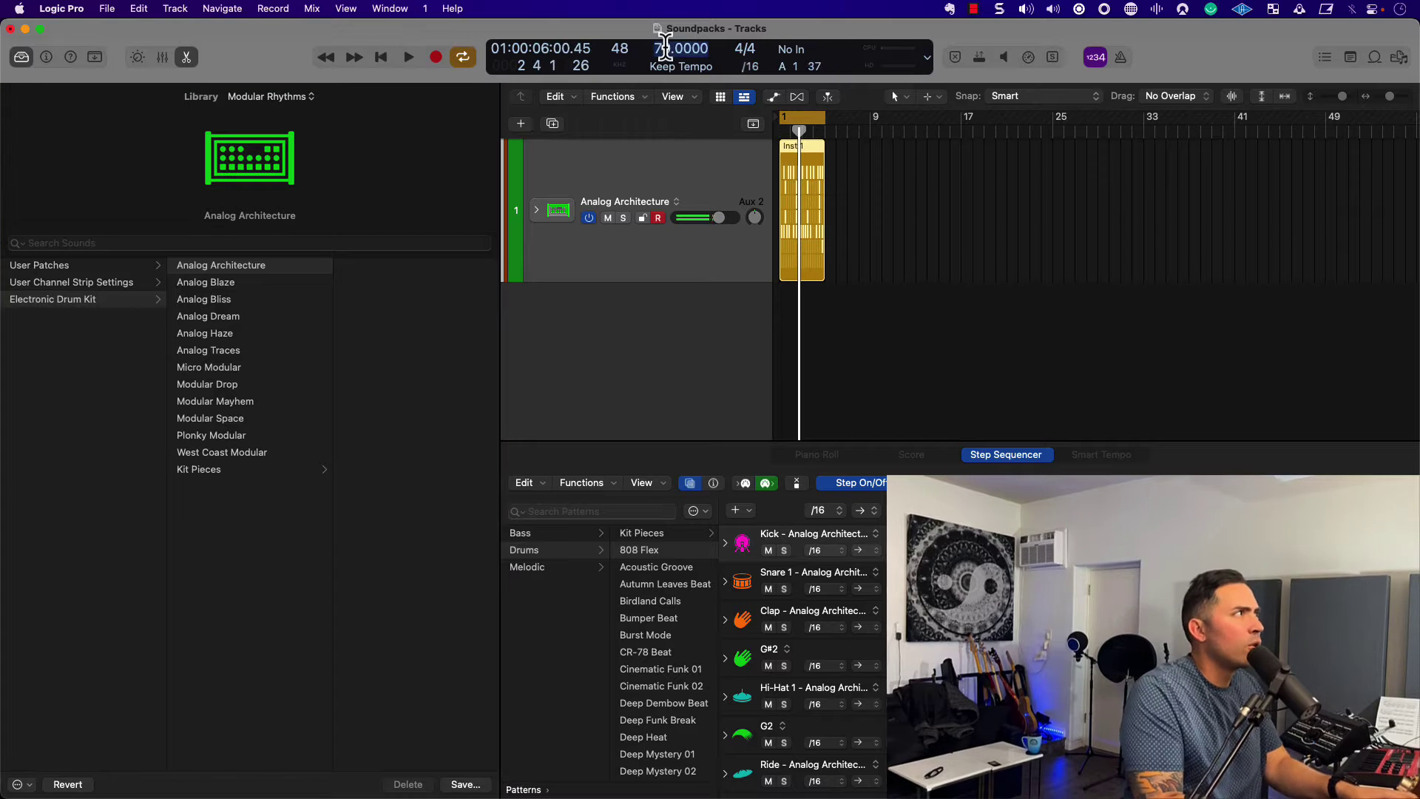
type("100")
key("Return")
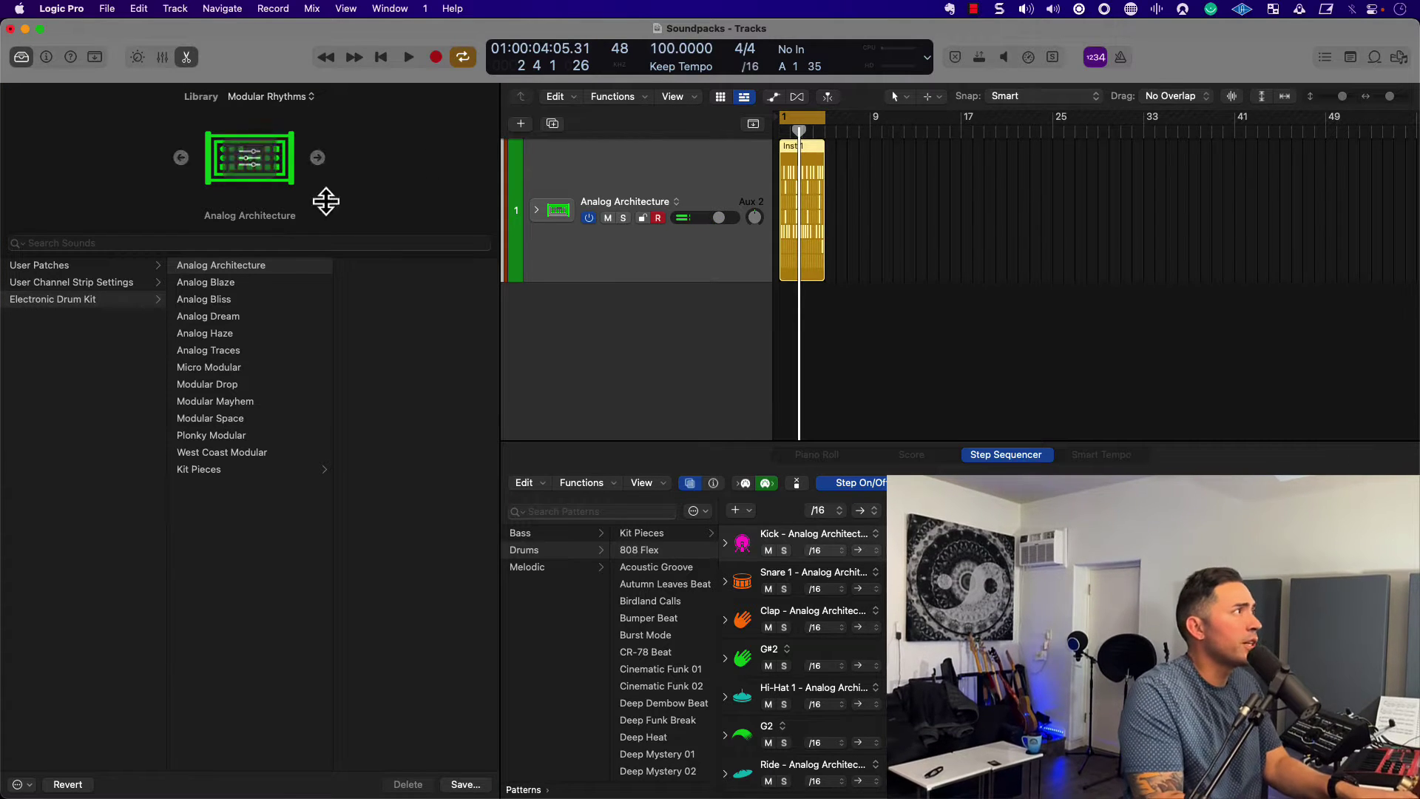
- Swap to the Analog Blaze kit and play the pattern with the metronome on
left_click(242, 282)
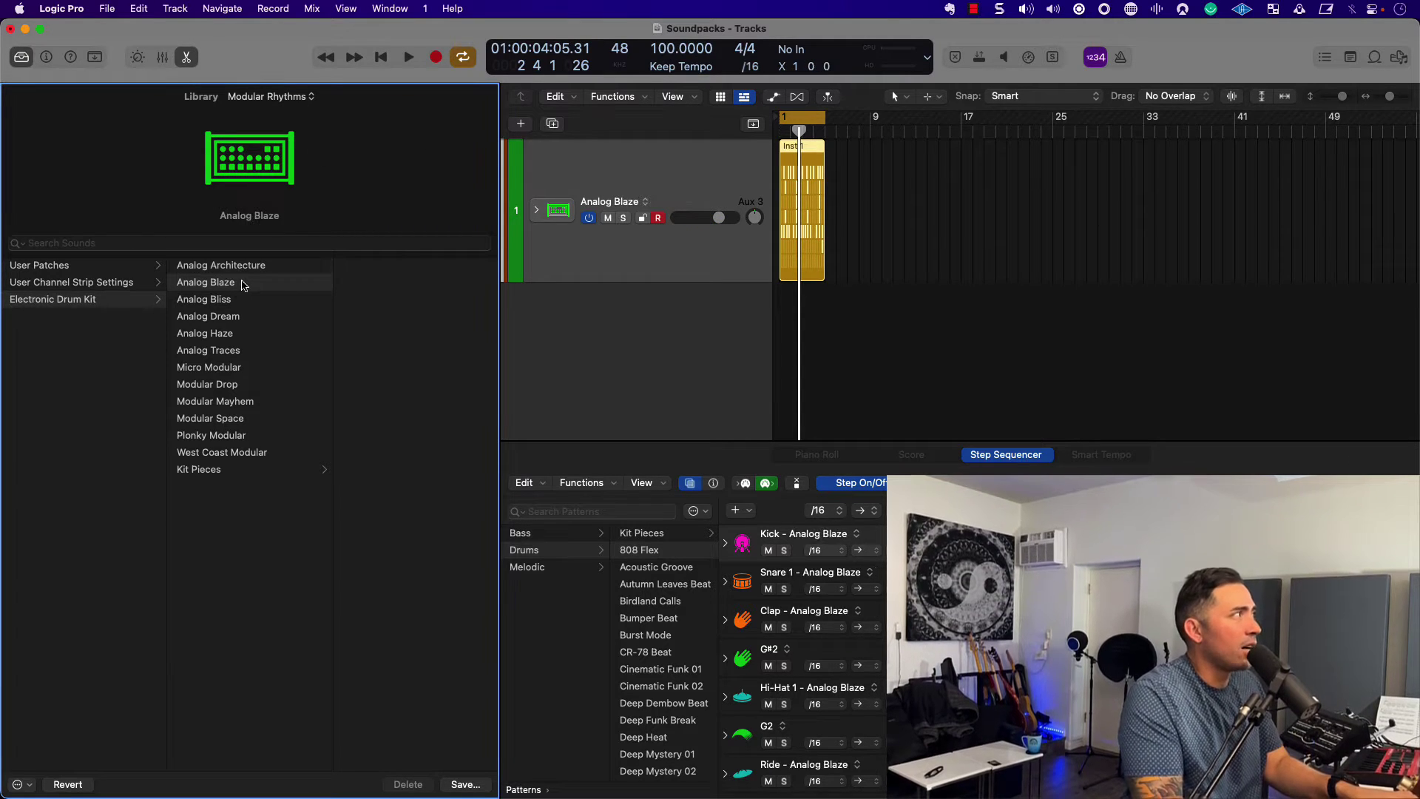
key("space")
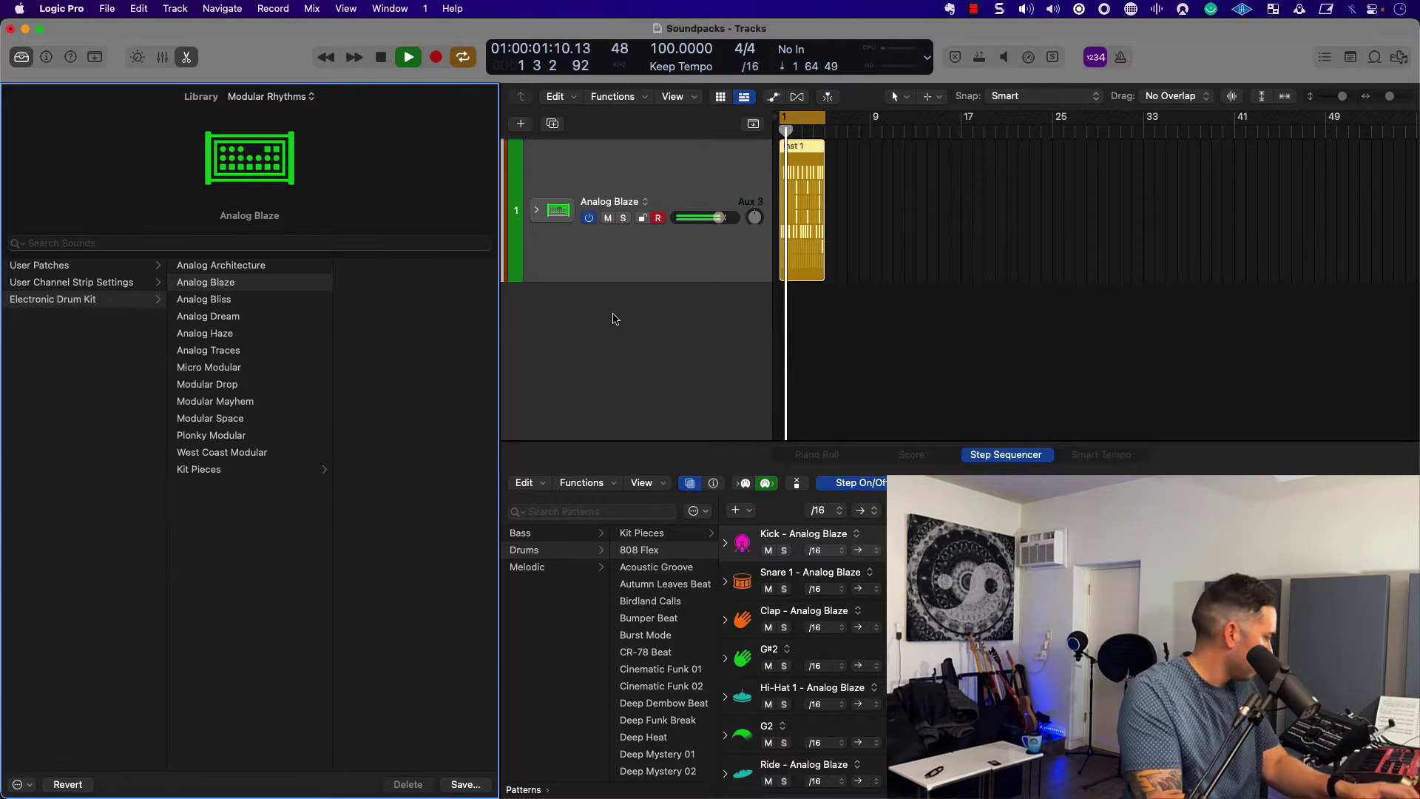
key("k")
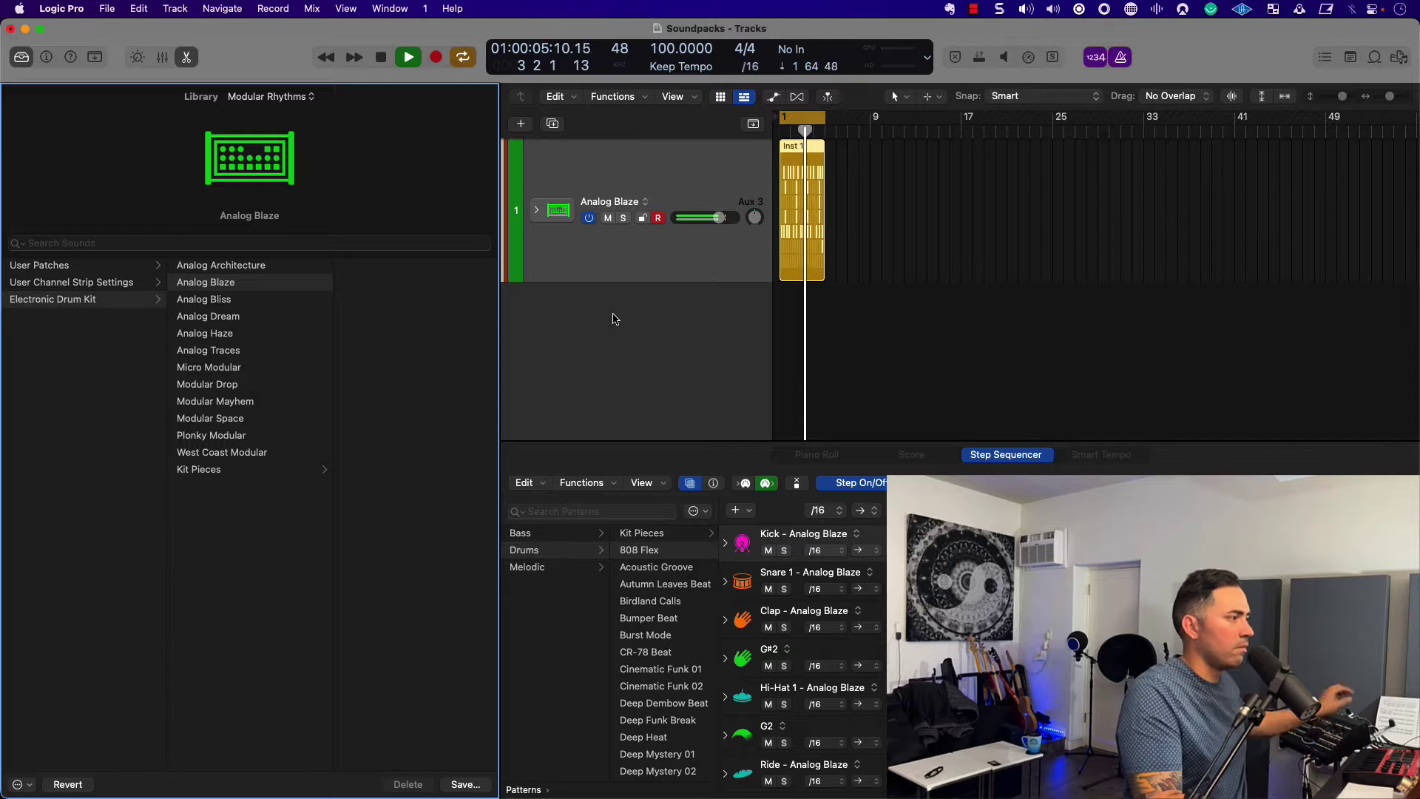
- Try the Analog Bliss kit and change the pattern's step rate through /32 and /16 to 16T
left_click(248, 299)
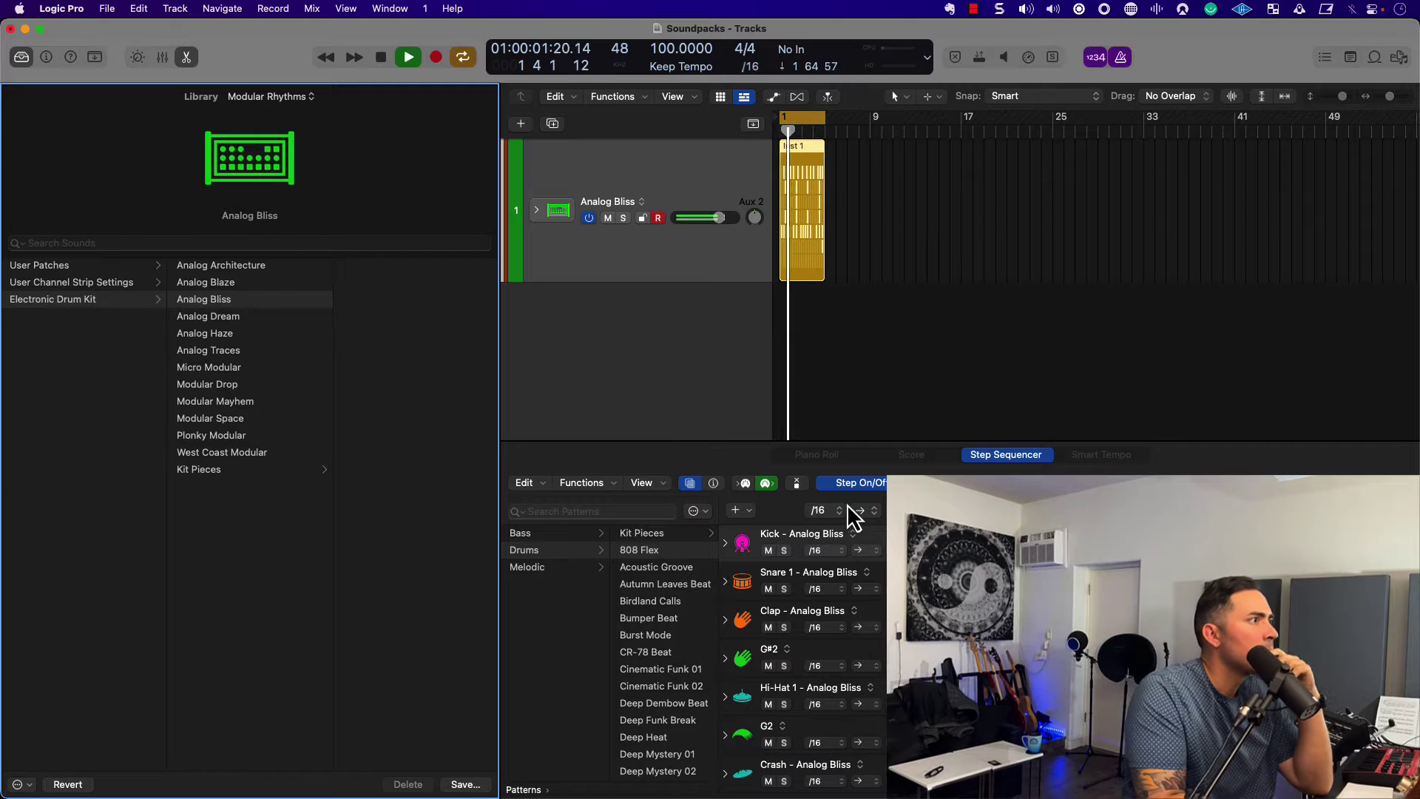
left_click(825, 510)
left_click(833, 532)
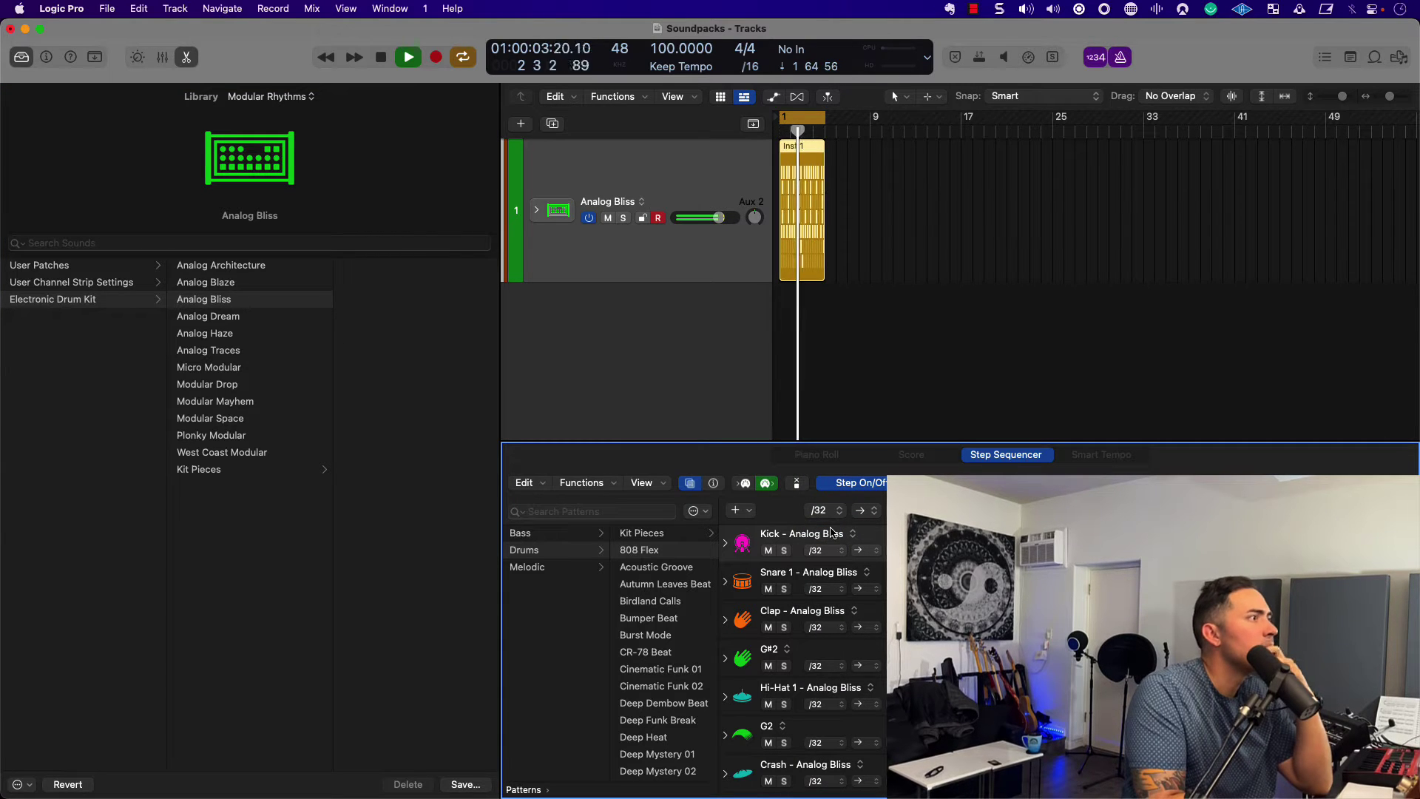
left_click(828, 511)
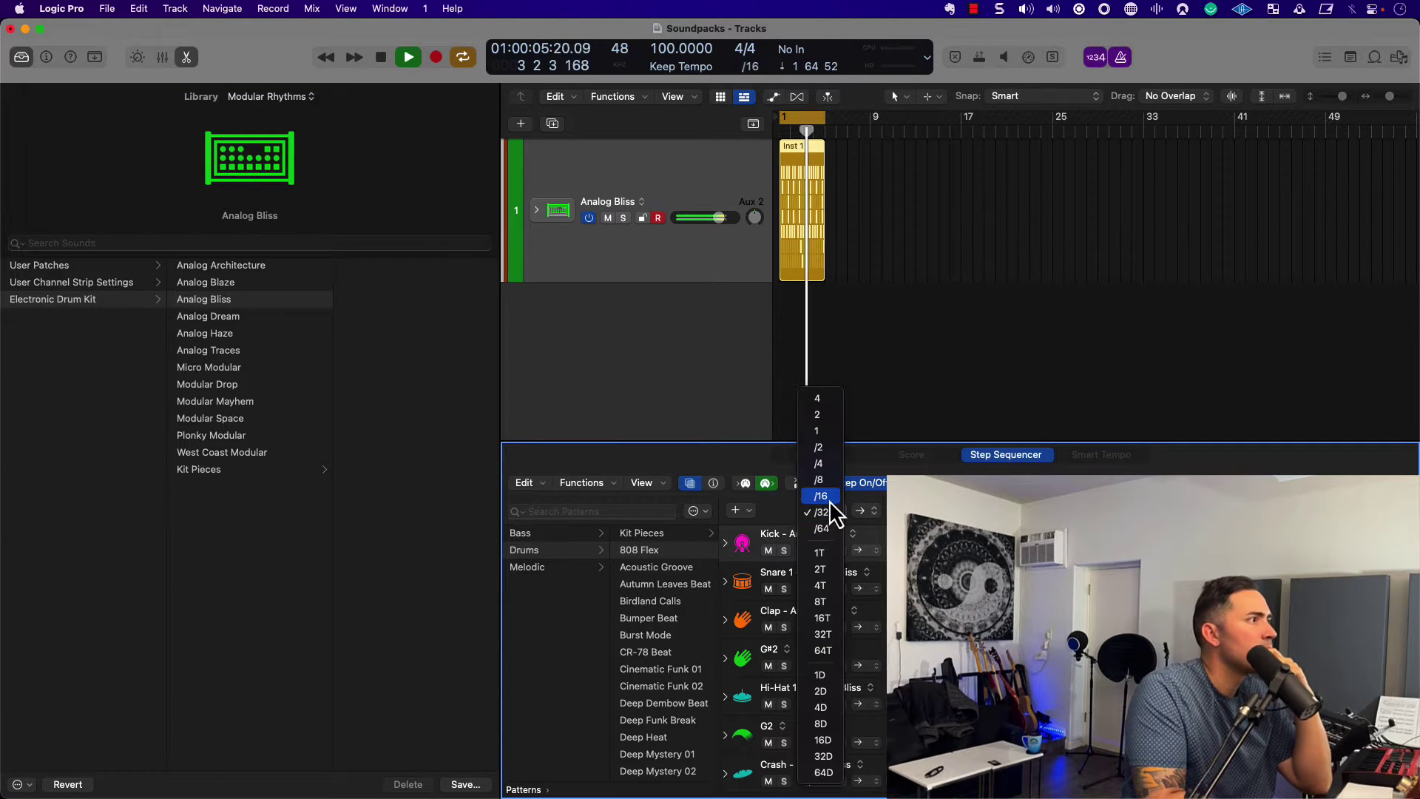
left_click(822, 496)
left_click(829, 512)
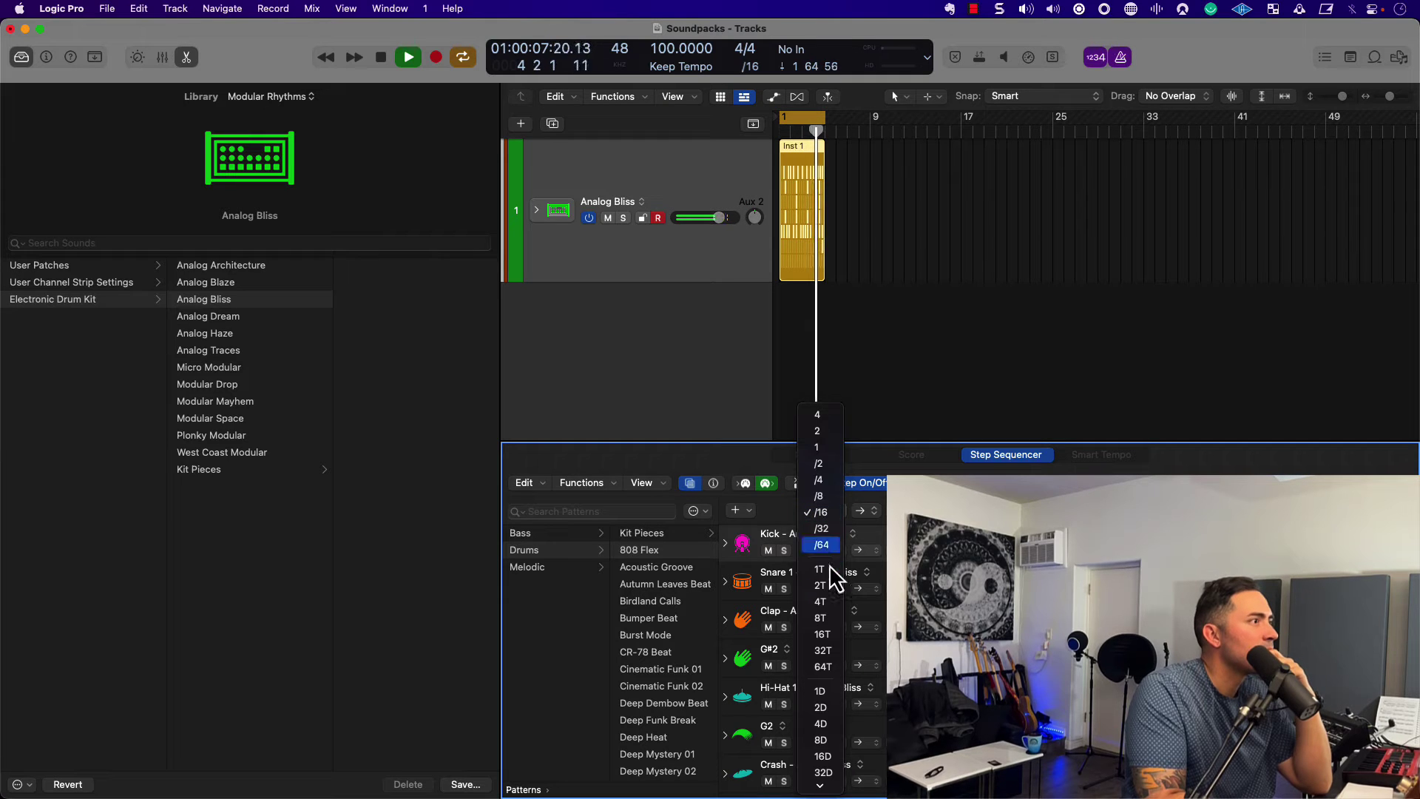
left_click(830, 637)
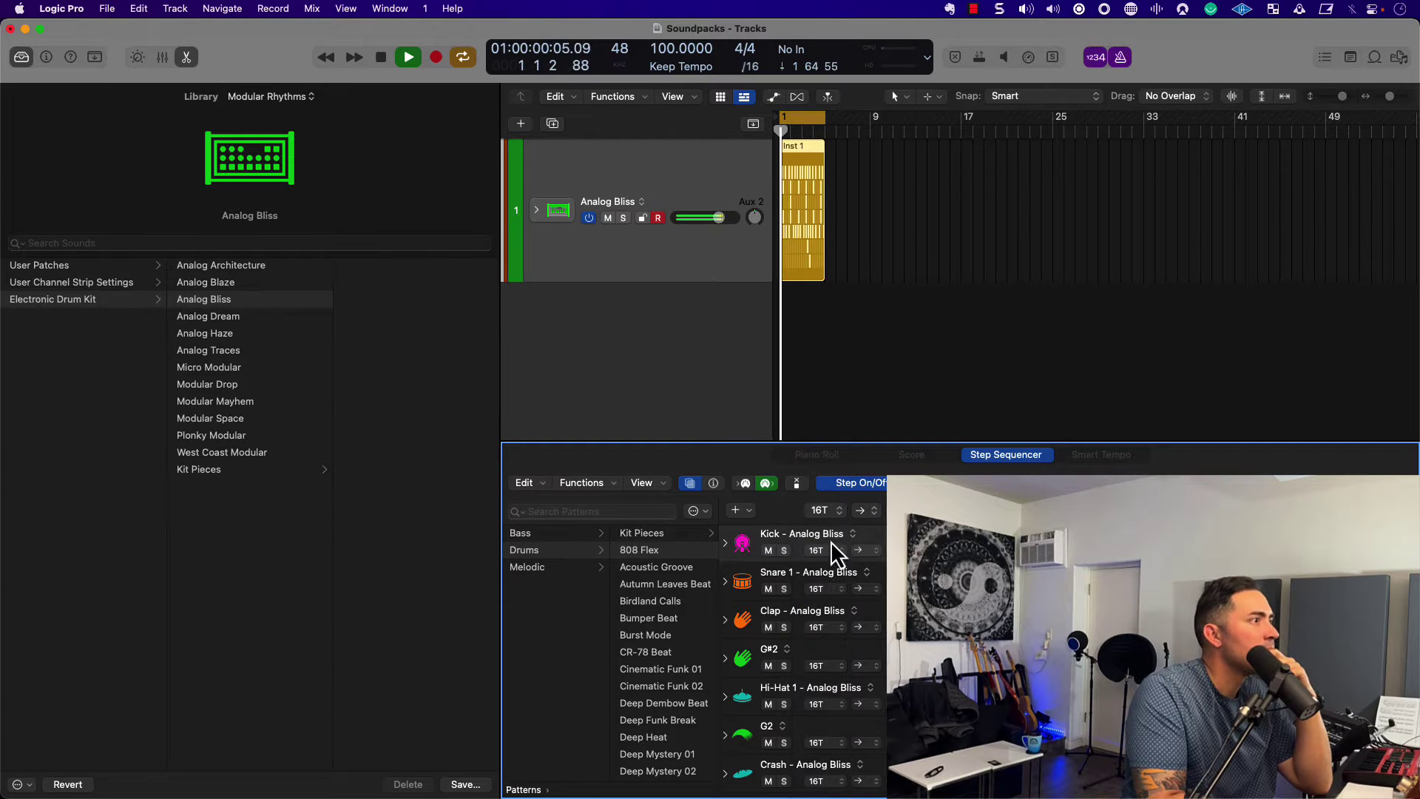
- Keep the 16T step rate and load the Analog Dream drum kit
left_click(830, 514)
key("Escape")
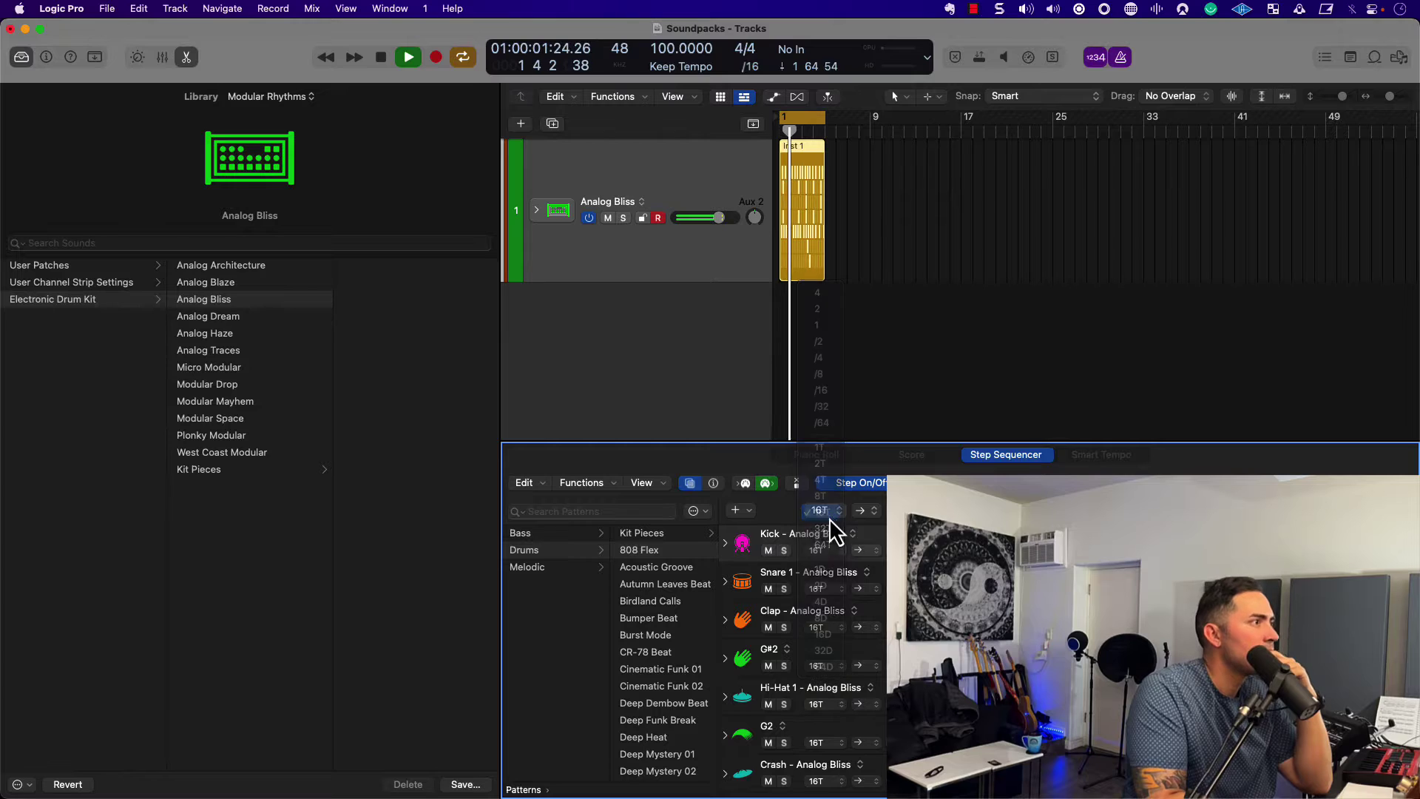
left_click(301, 316)
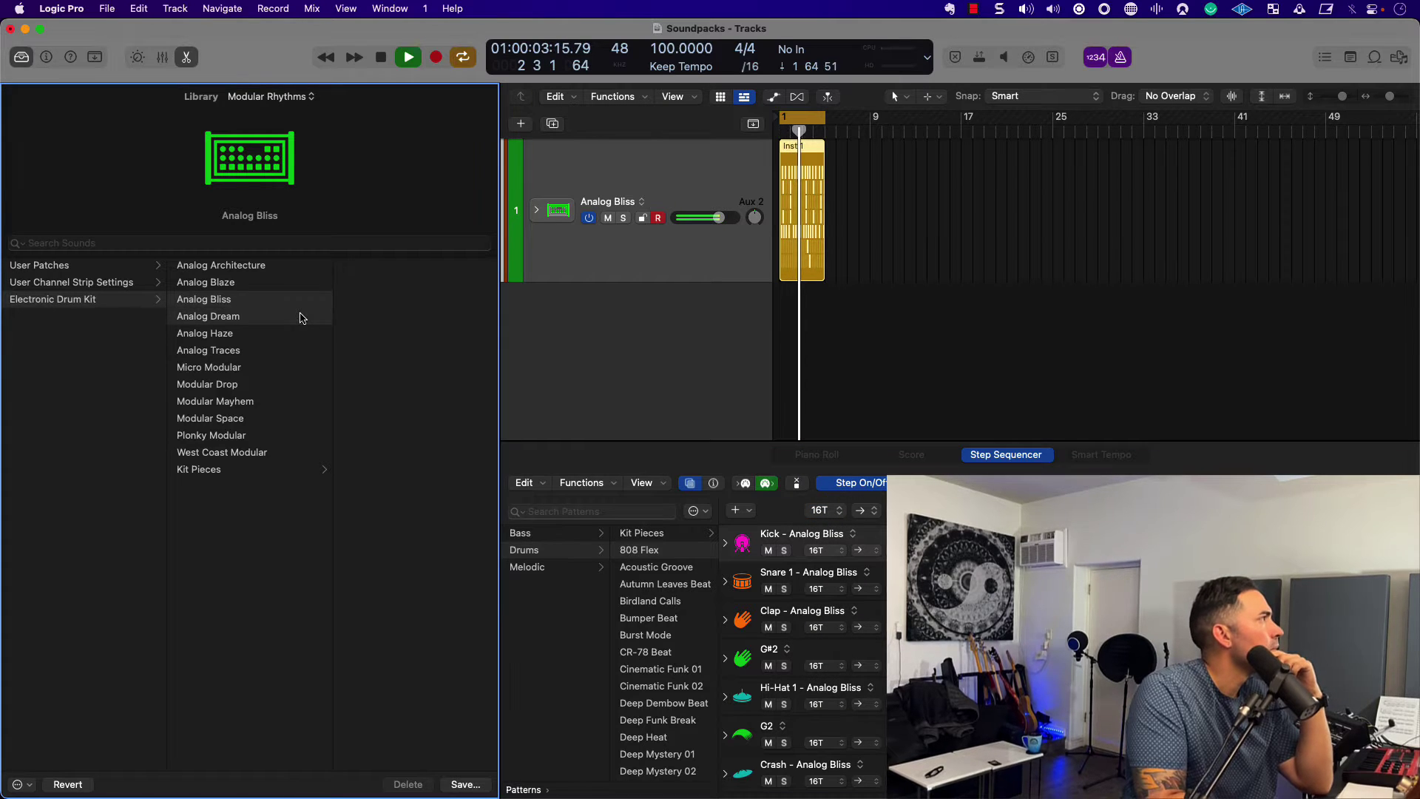
left_click(301, 316)
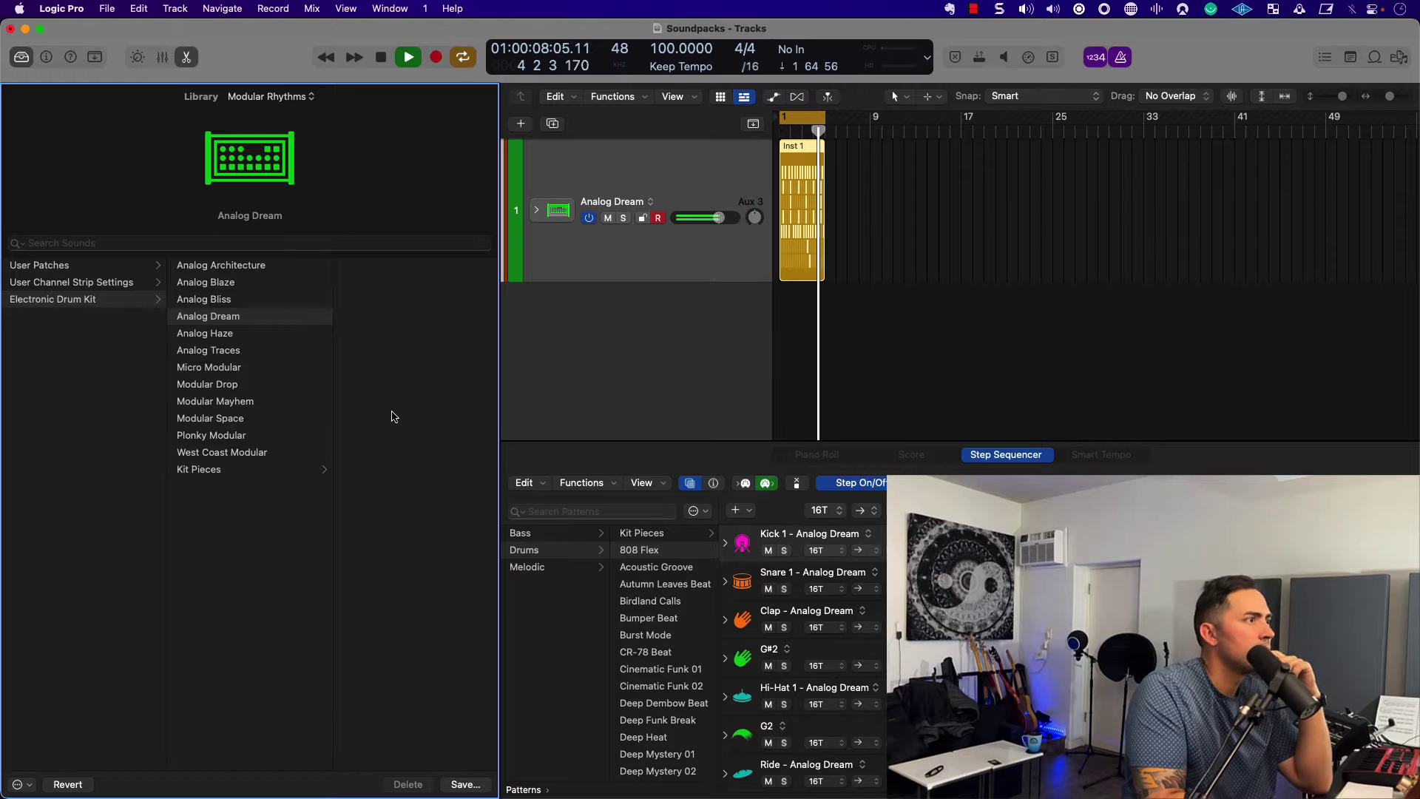
- Load the Analog Haze drum kit onto Inst 1, listen, then stop playback
left_click(265, 335)
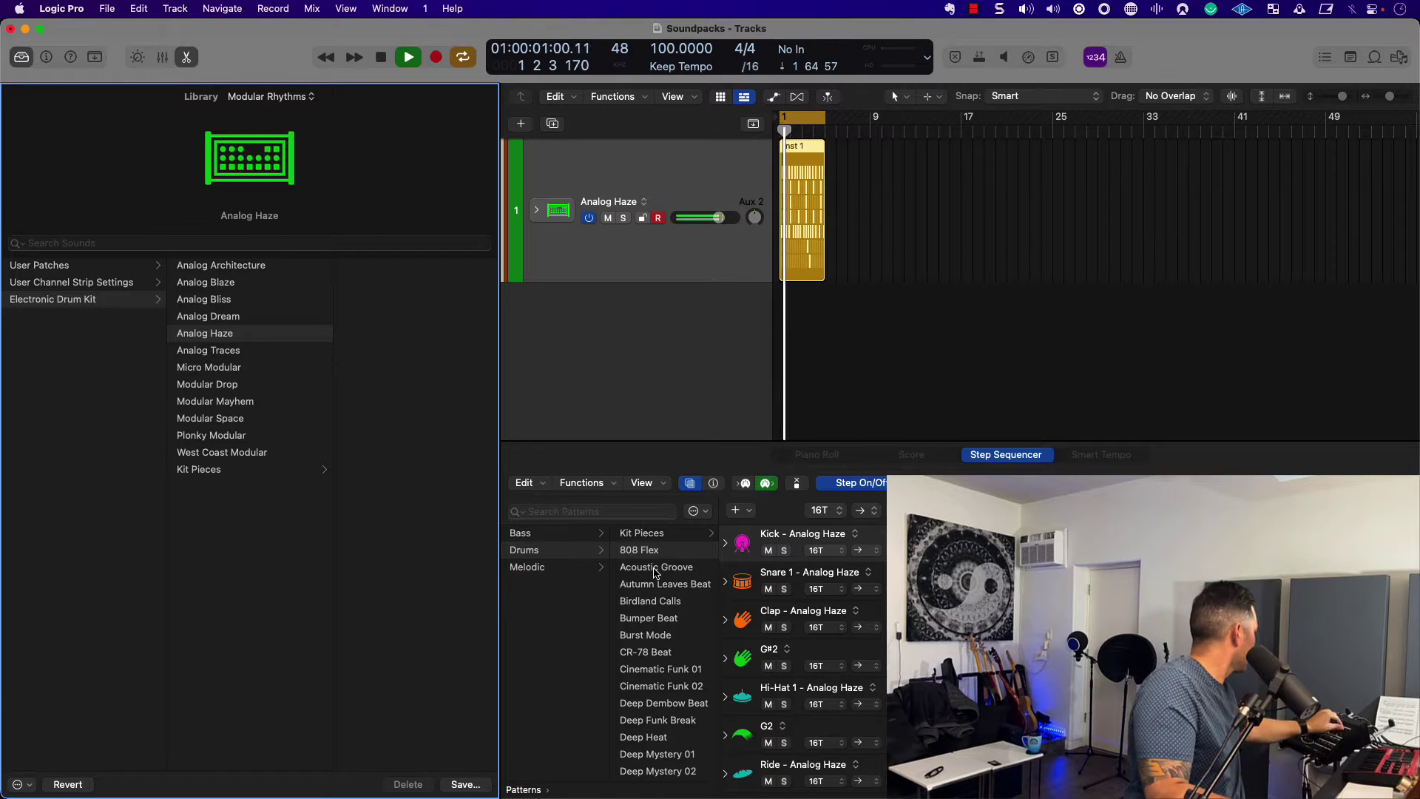
key("space")
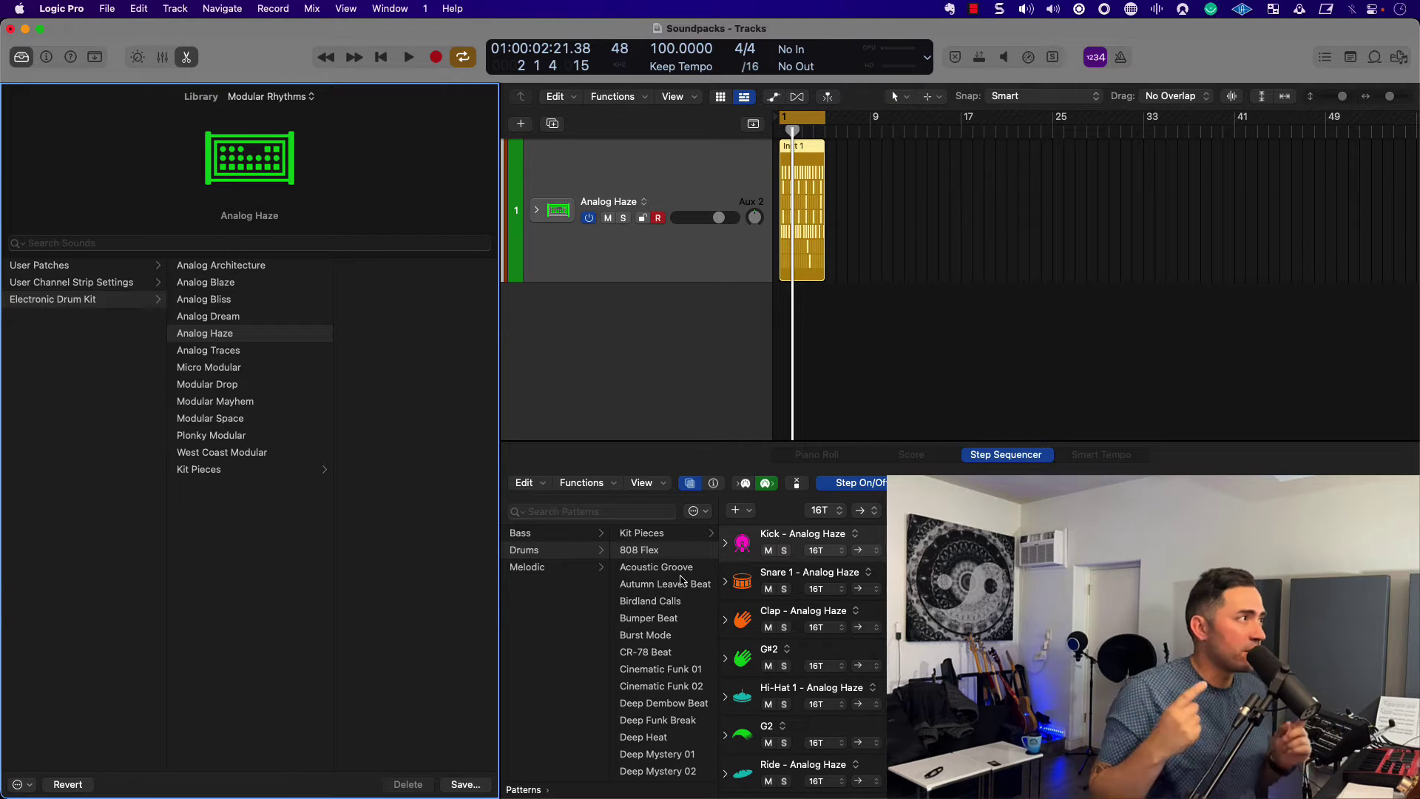
- Check the Logic Pro menu's Sound Library options, then load the Analog Traces drum kit
left_click(107, 9)
mouse_move(81, 9)
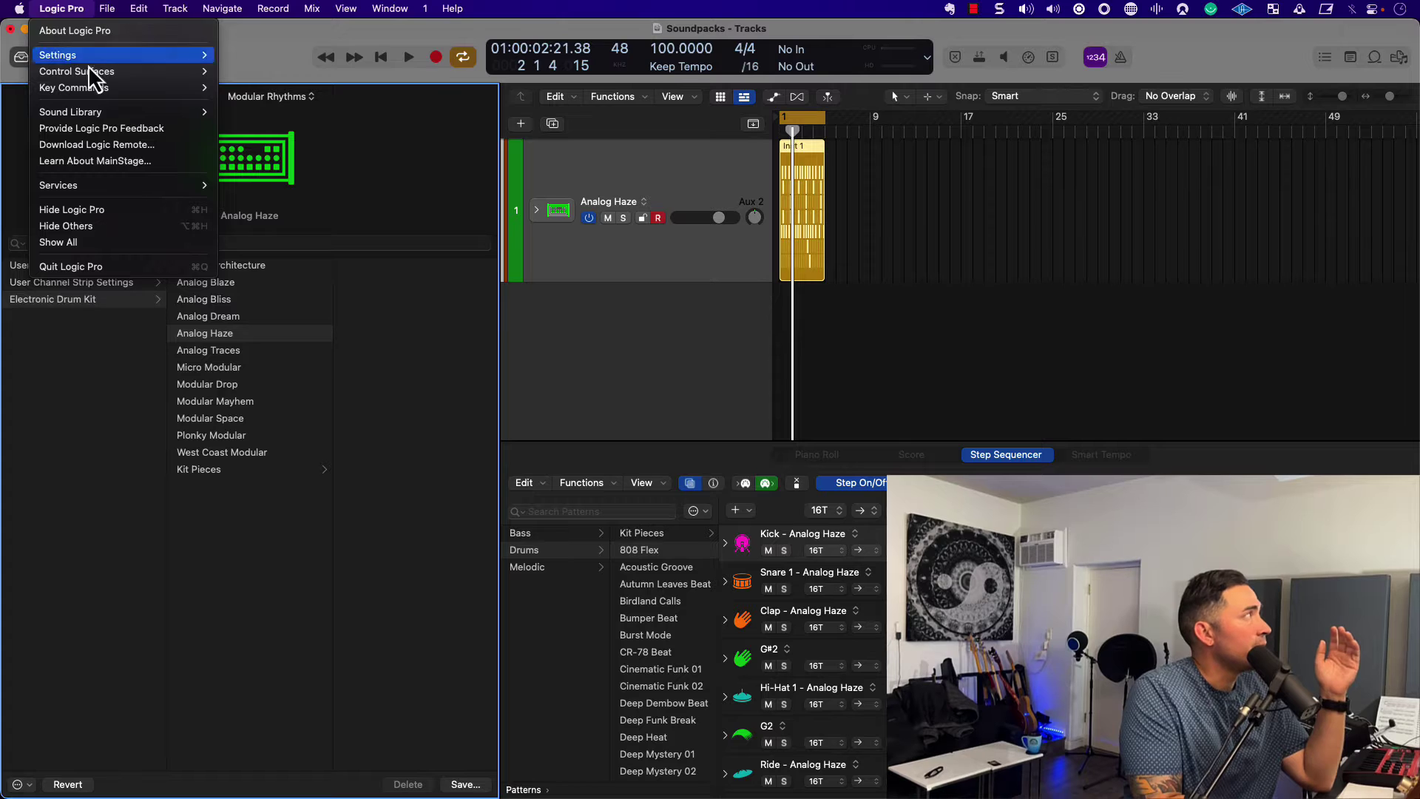
mouse_move(114, 117)
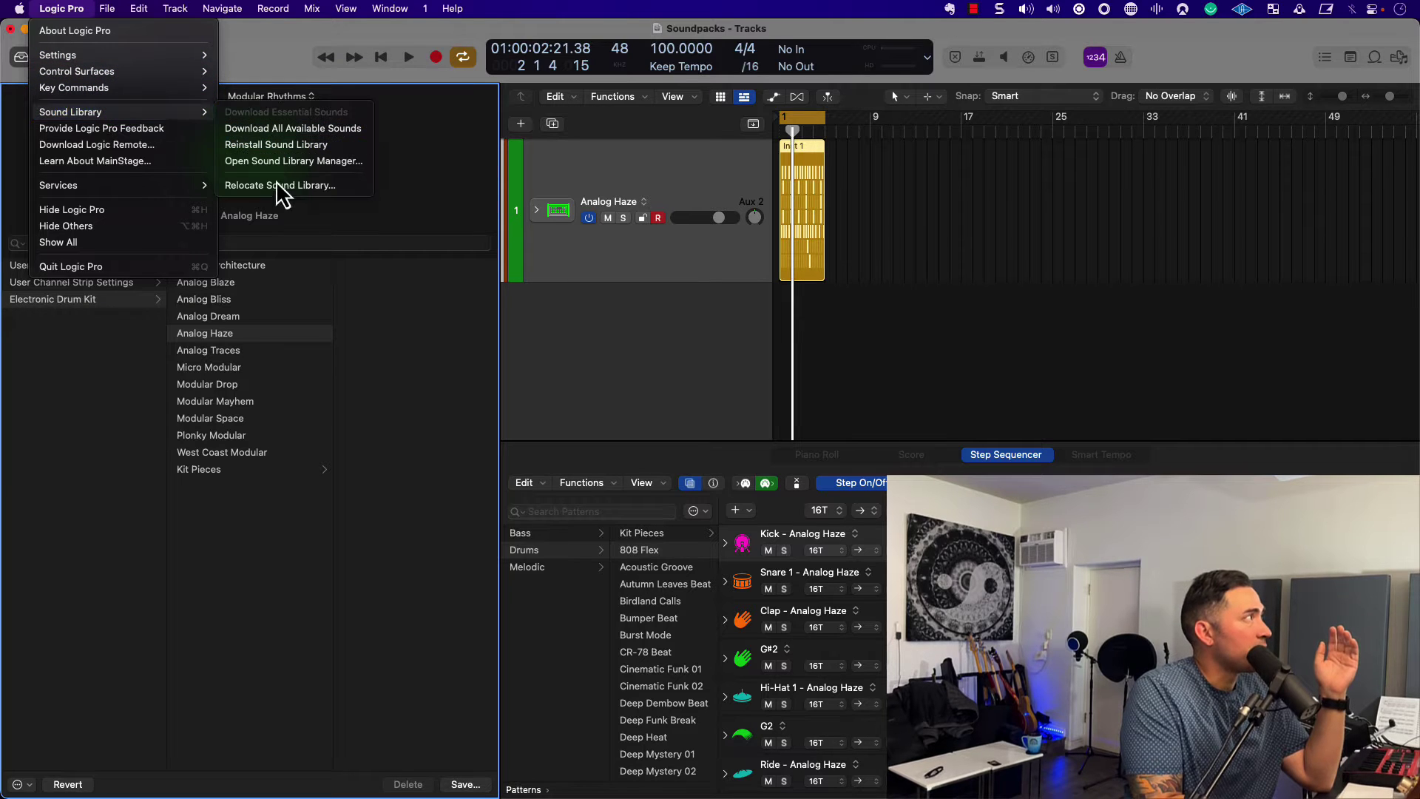
left_click(651, 352)
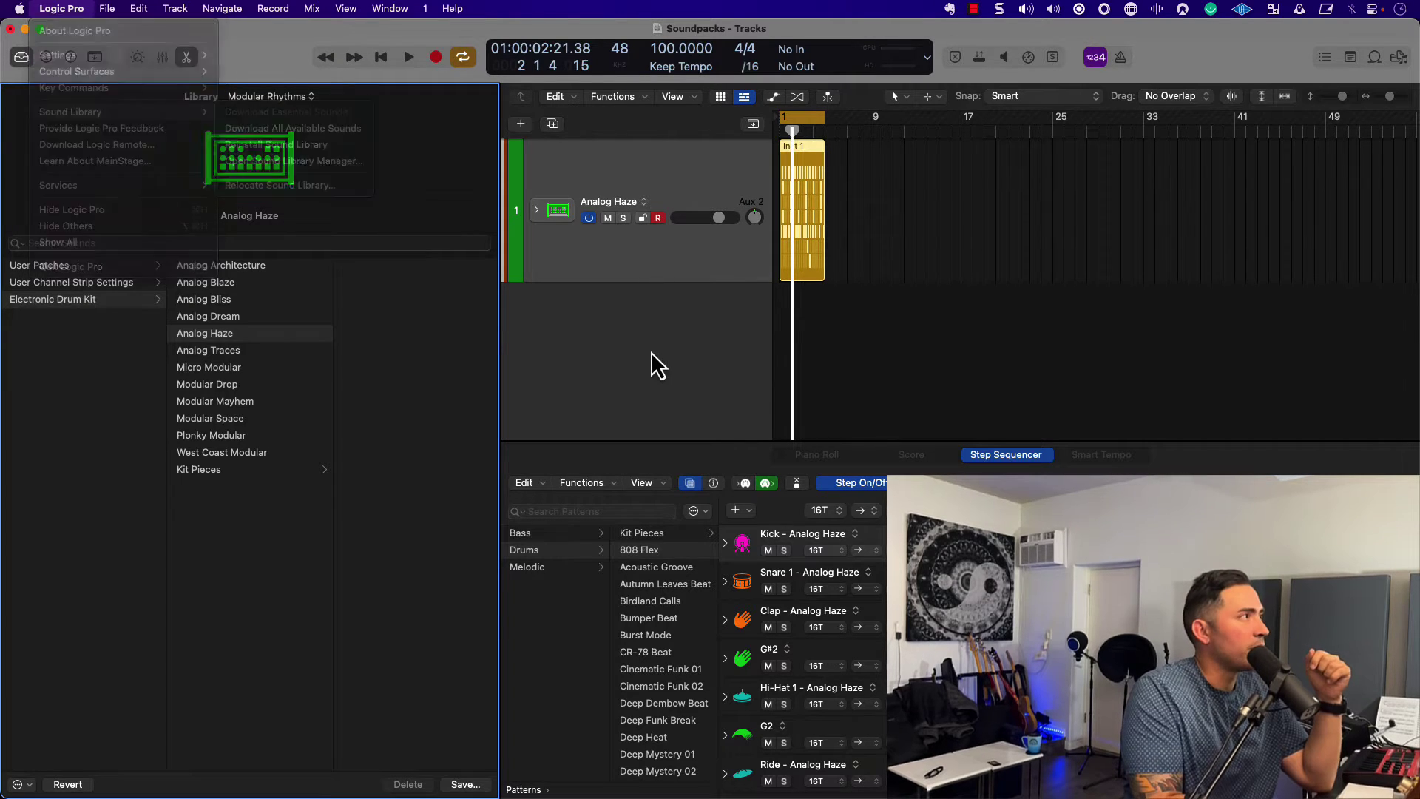
left_click(264, 352)
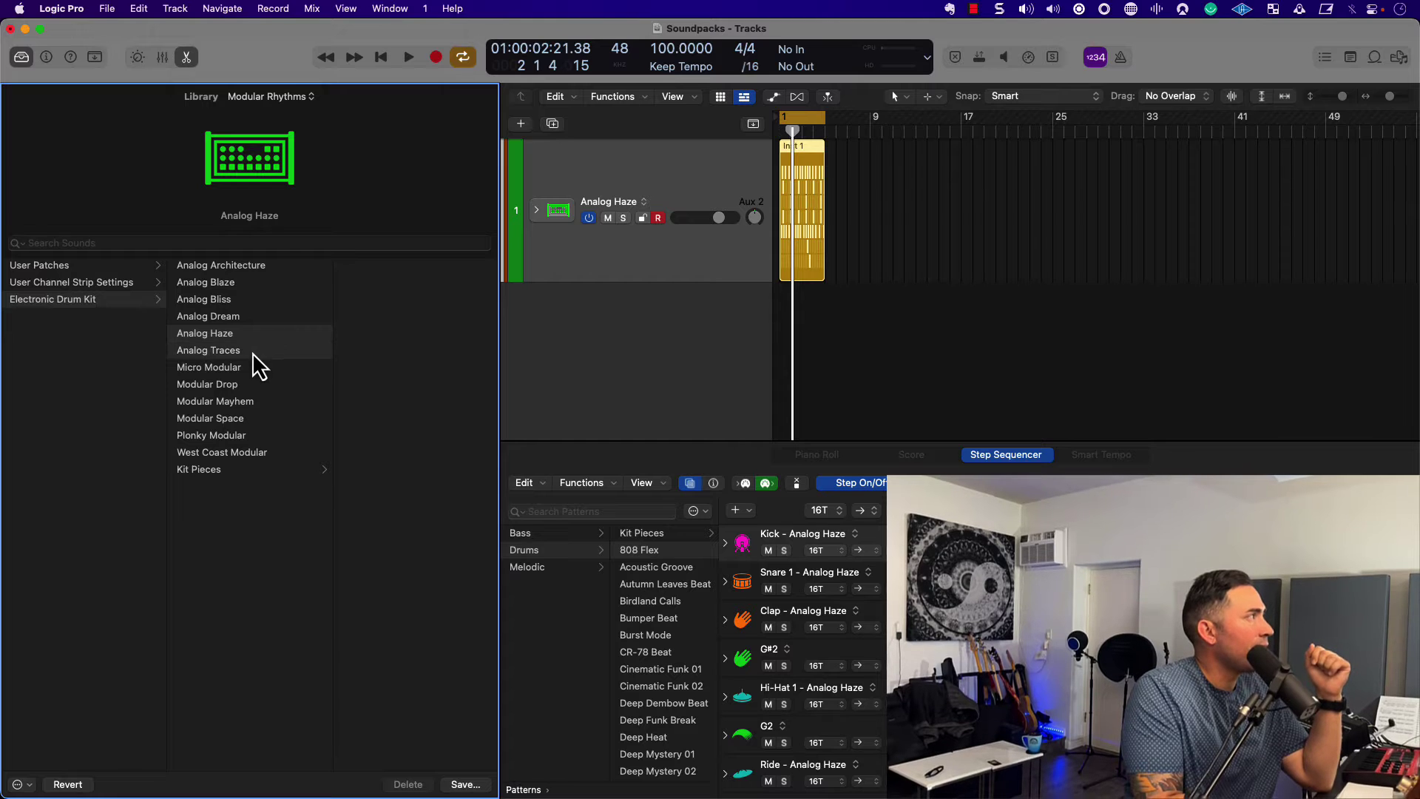
- Load the Birdland Calls pattern and audition Micro Modular and Modular Drop, settling on Modular Mayhem
left_click(644, 603)
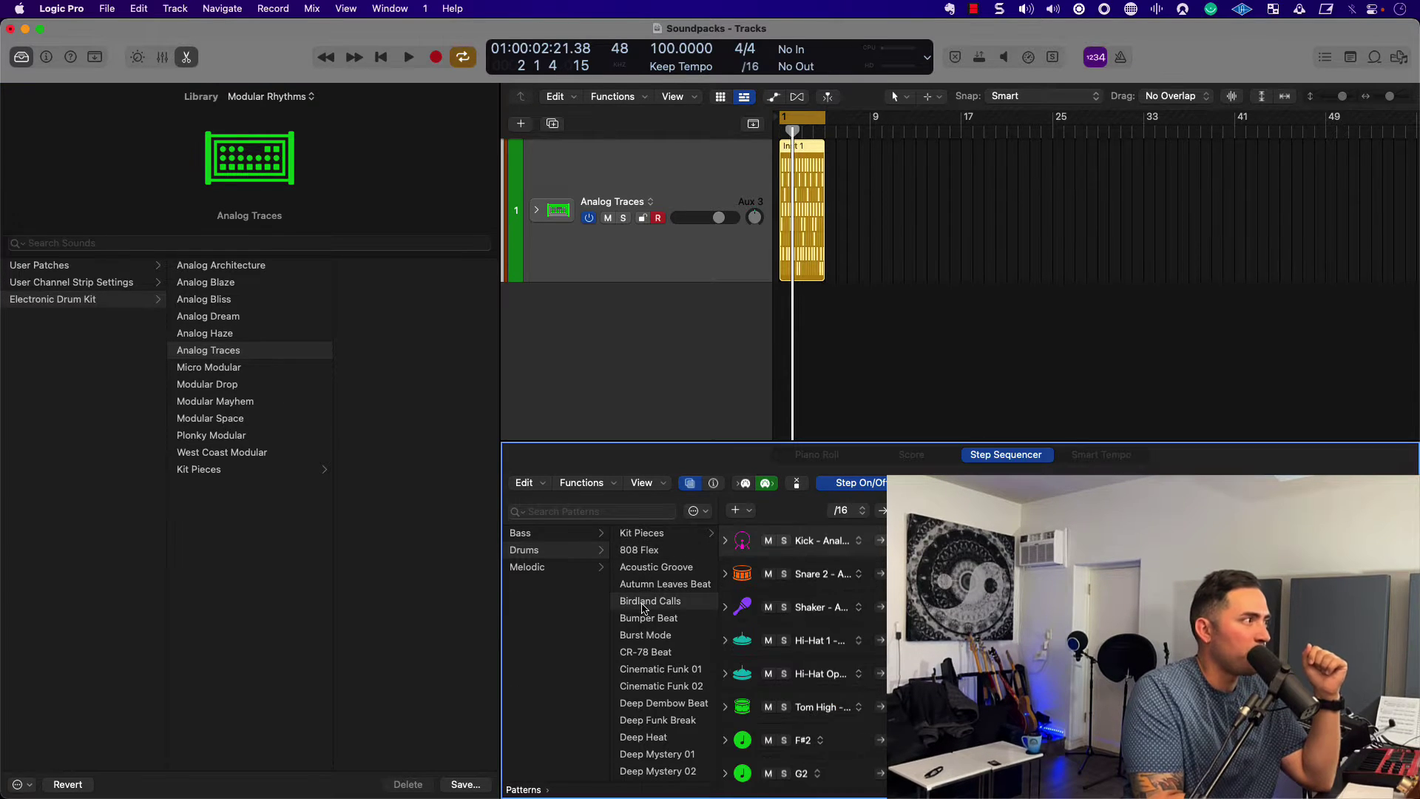
key("space")
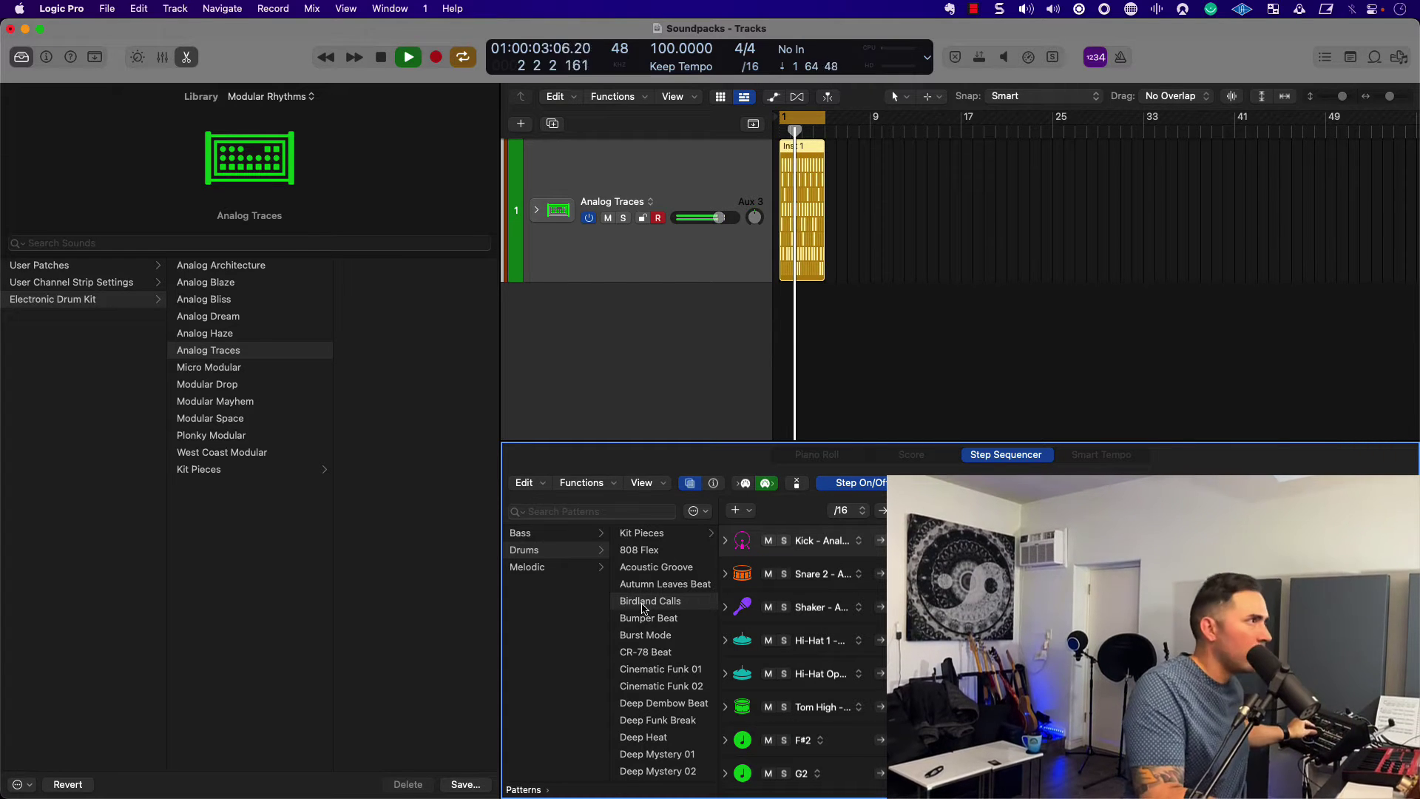
left_click(252, 368)
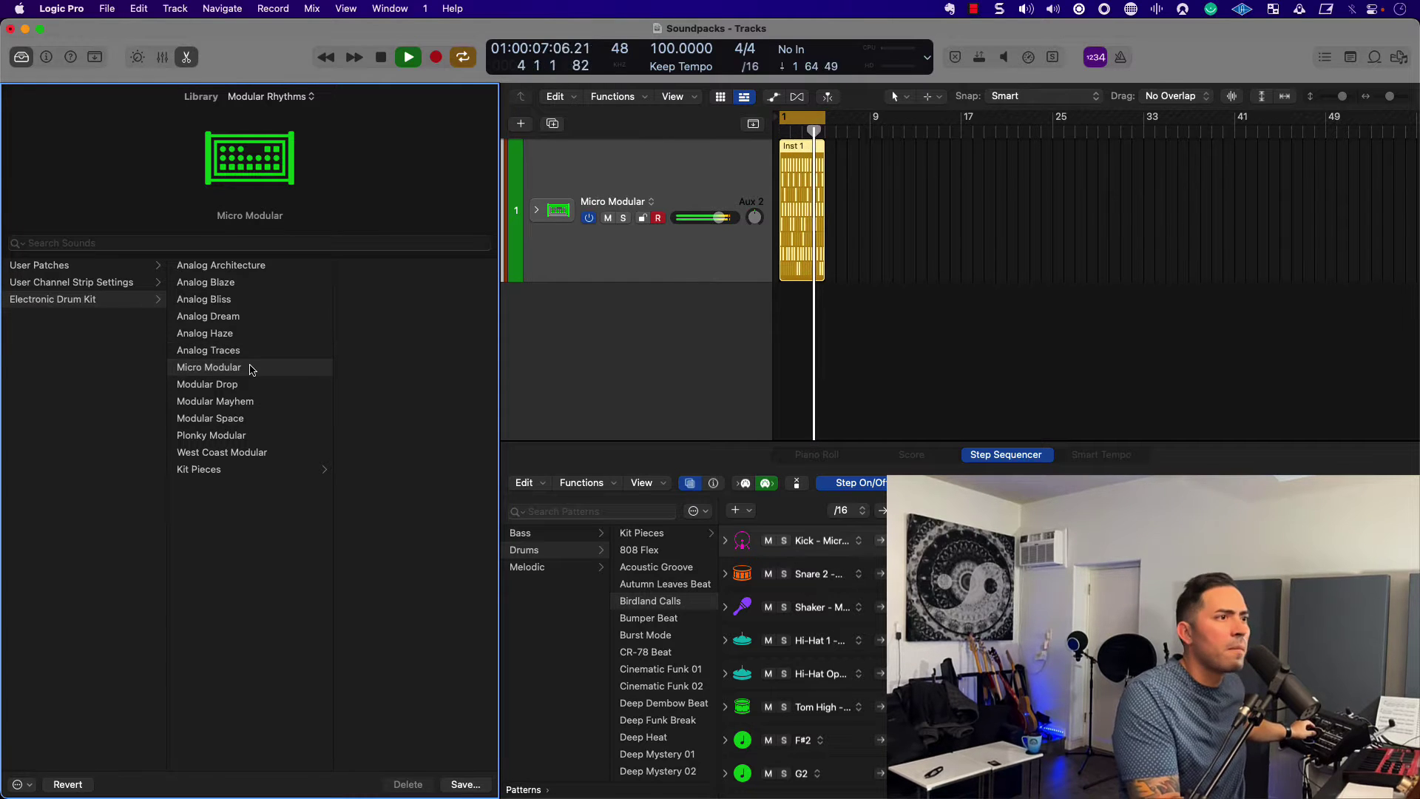
left_click(254, 385)
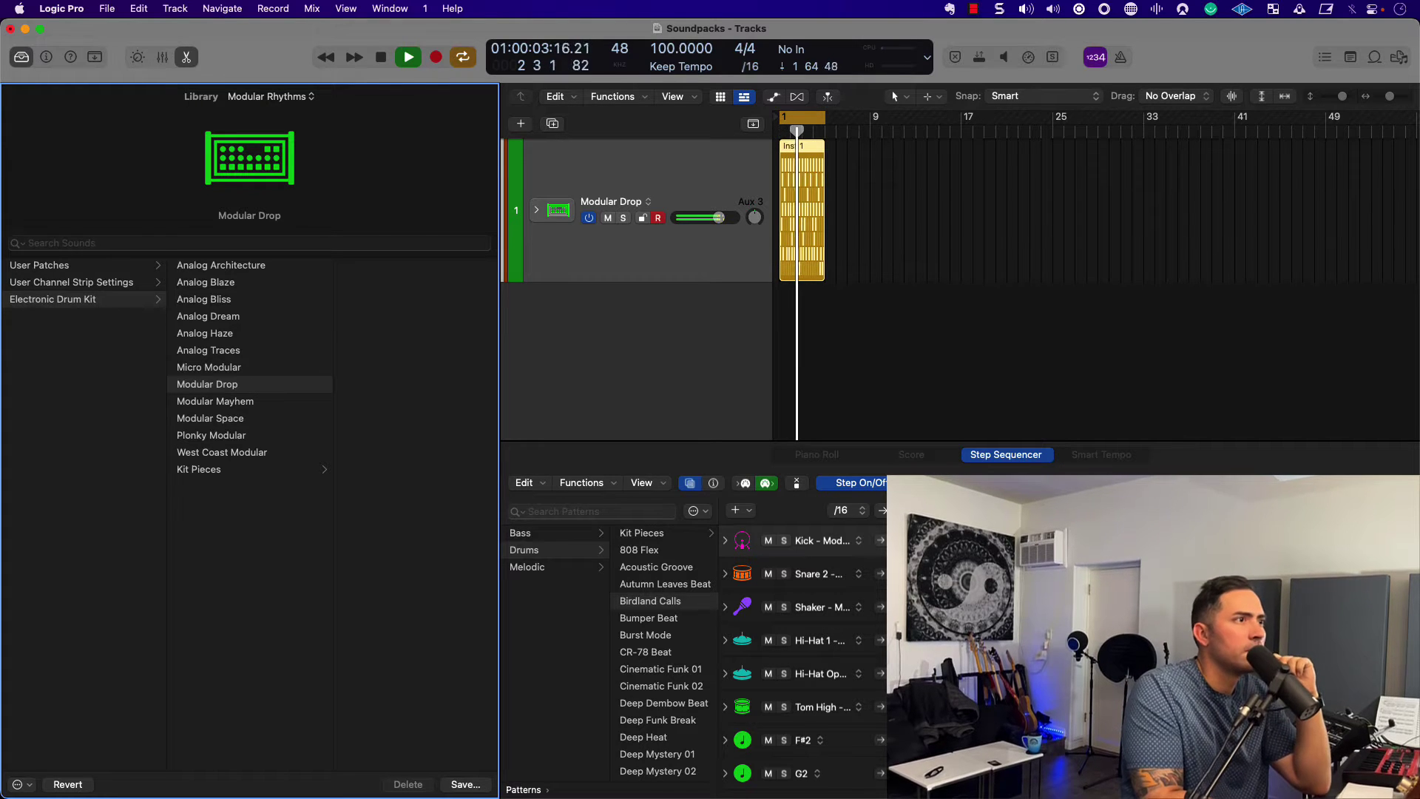
key("Tab")
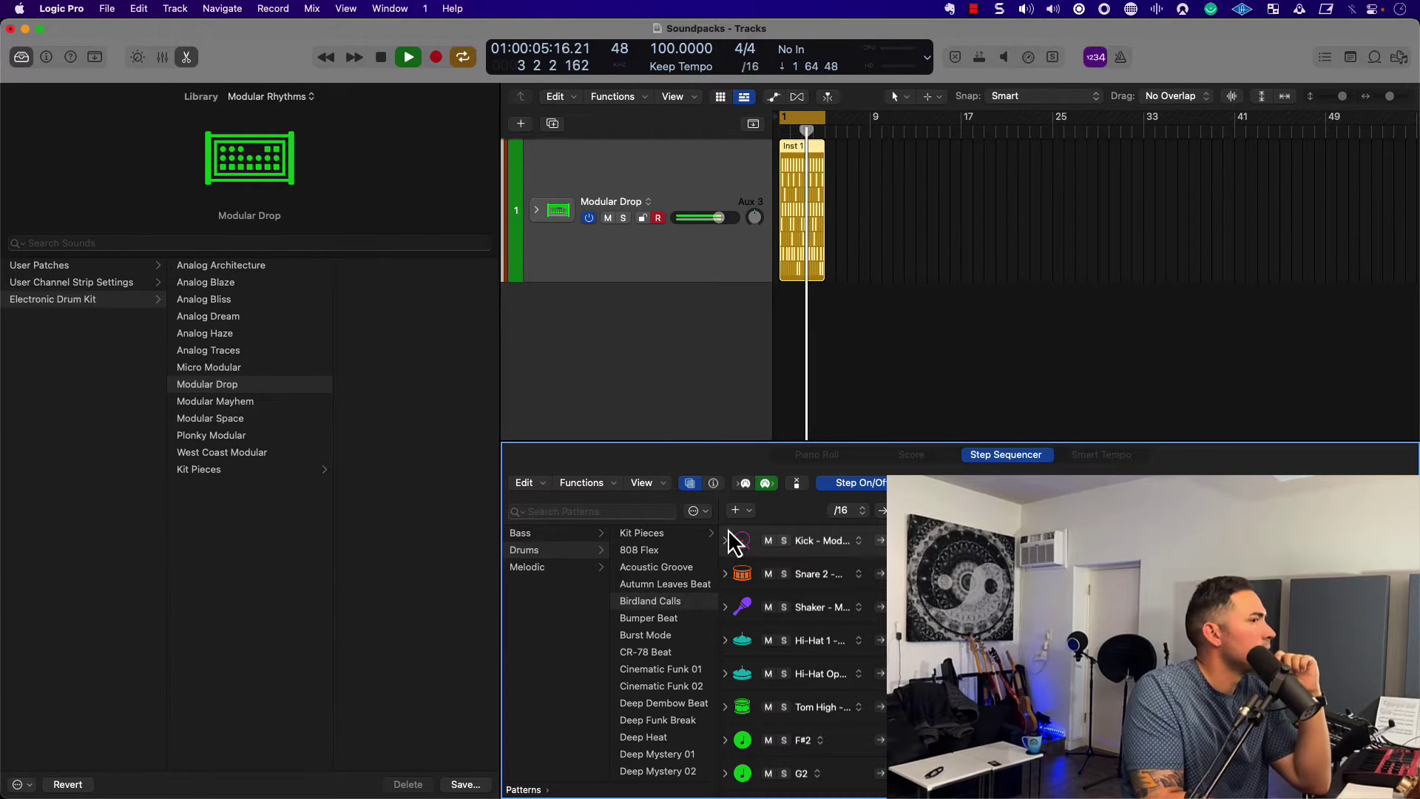
left_click(256, 406)
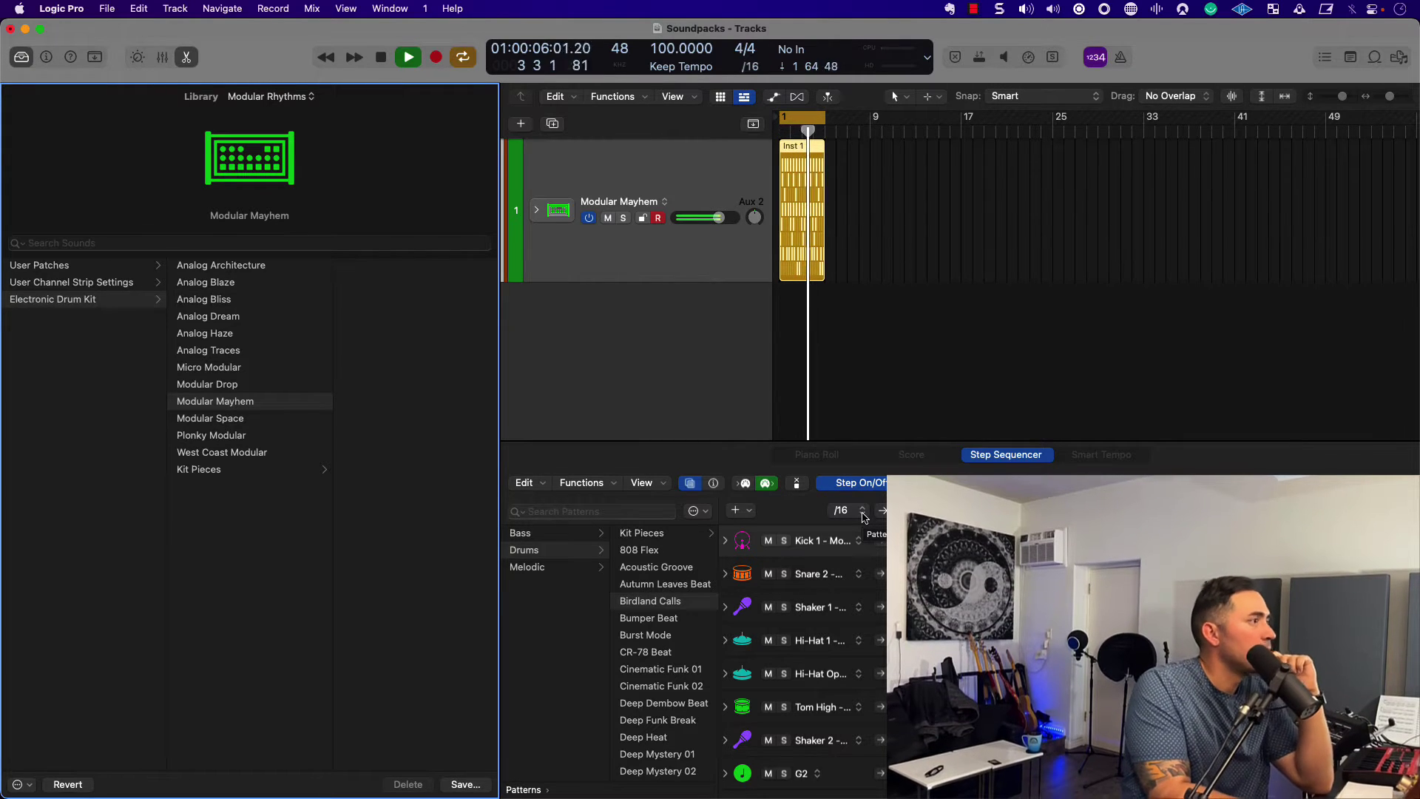
key("space")
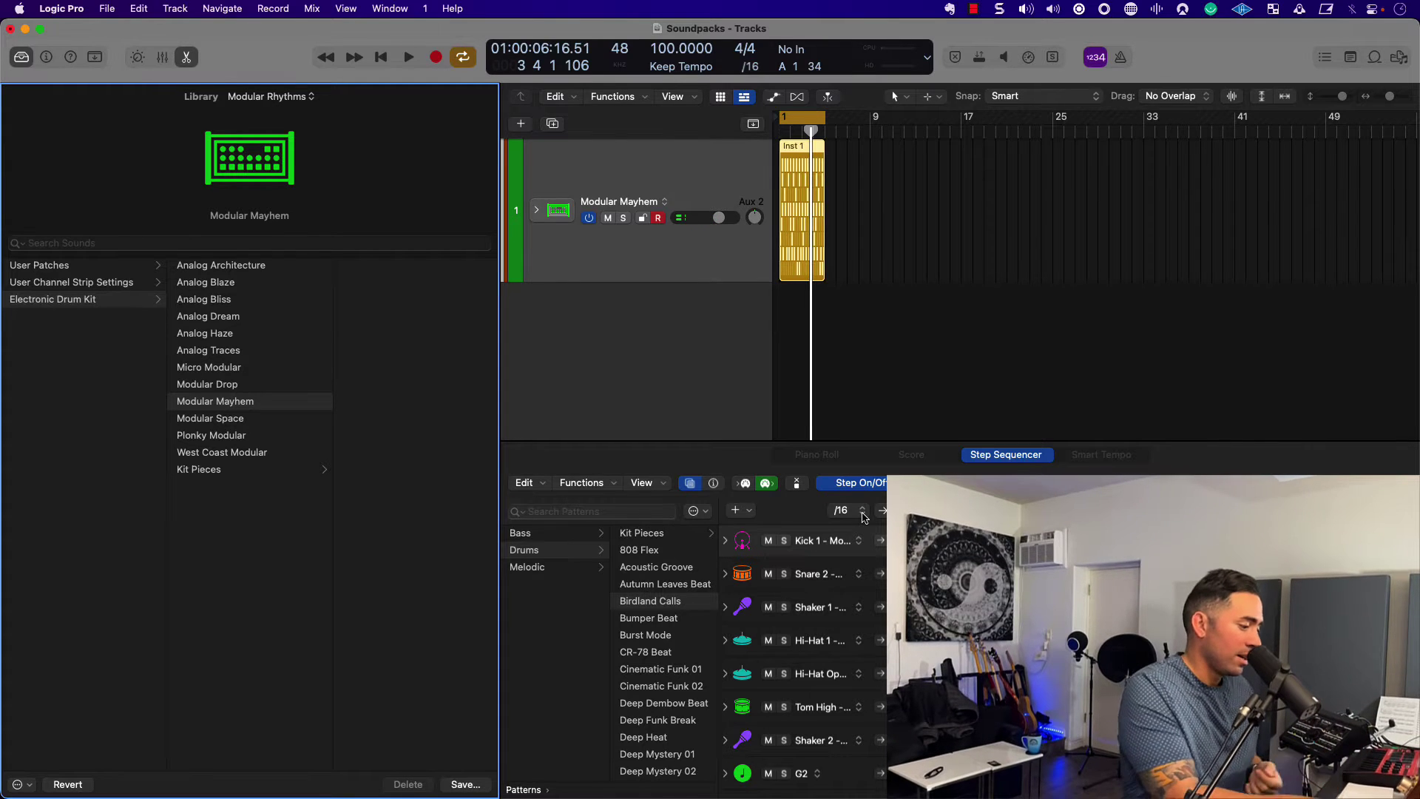
- Show the track inspector, collapse its region settings, and start playback
key("i")
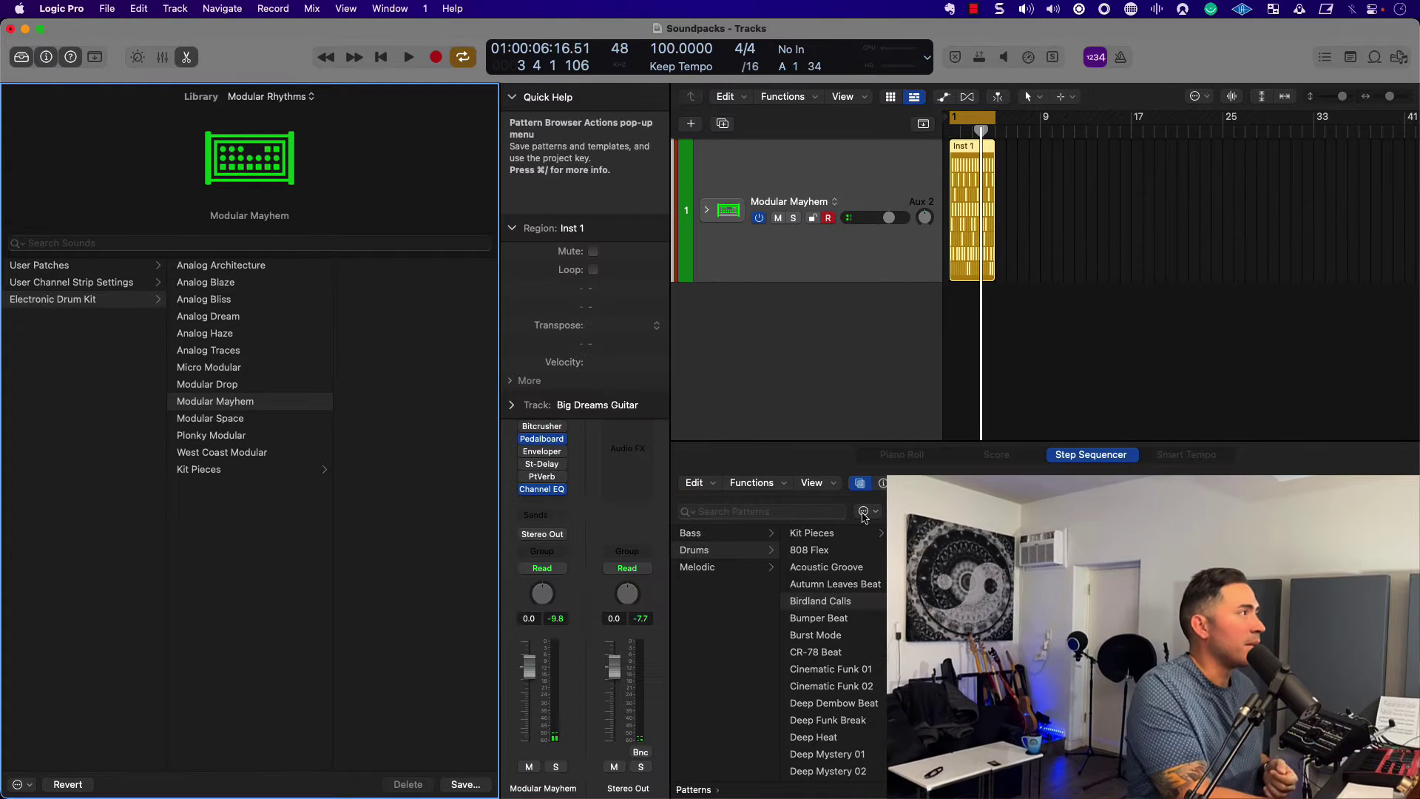
left_click(511, 228)
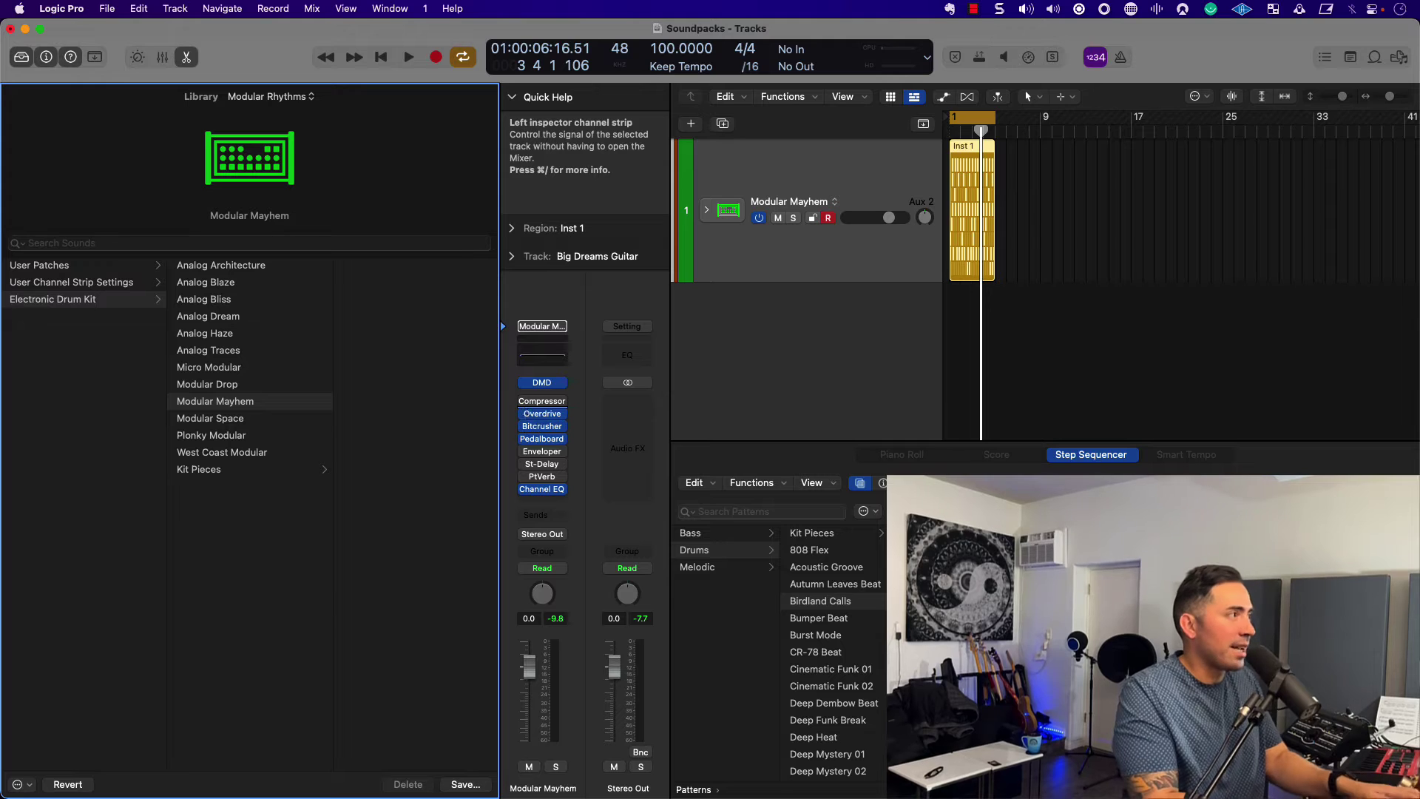
key("space")
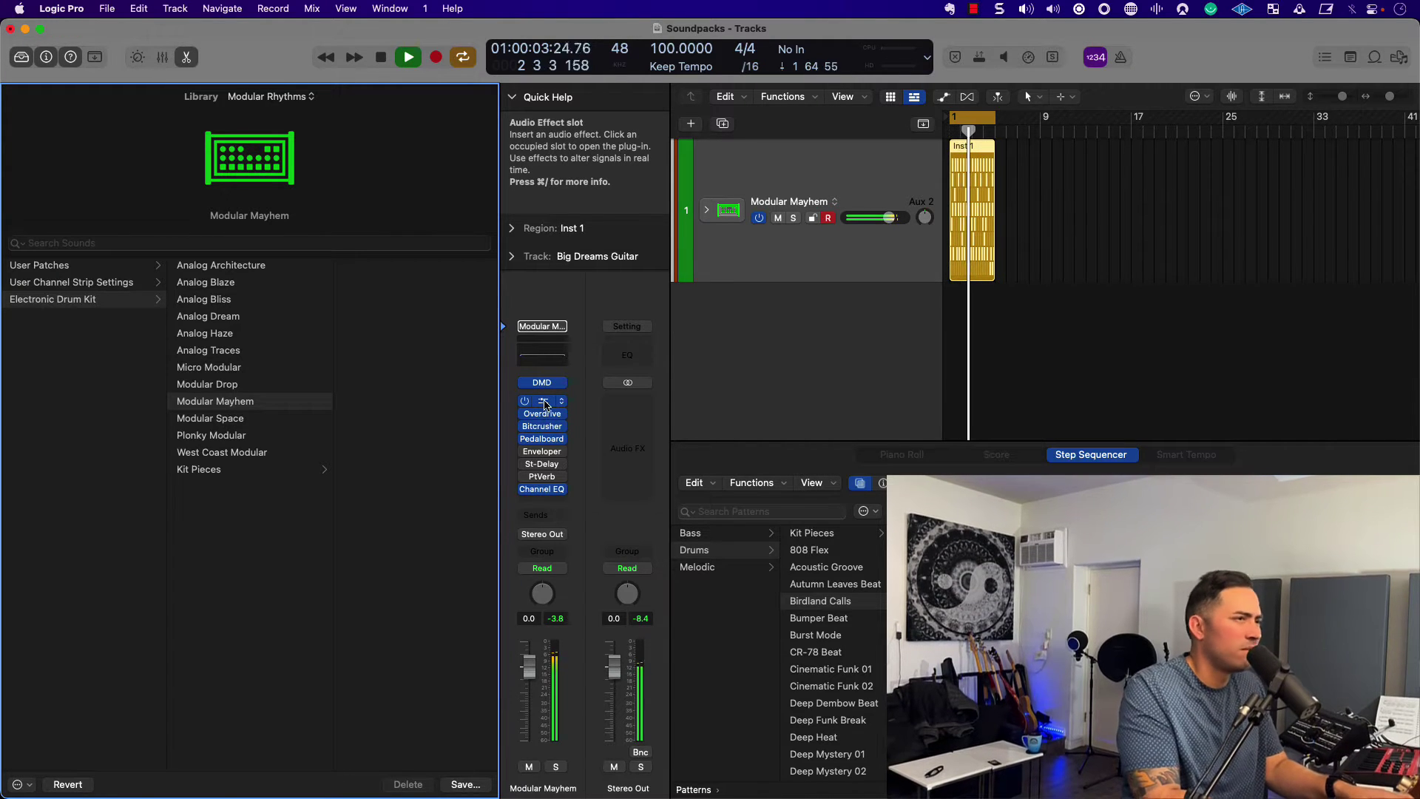
- Set the kit's Compressor to ratio 7.4:1 and threshold -18.5 dB, then close it
left_click(545, 402)
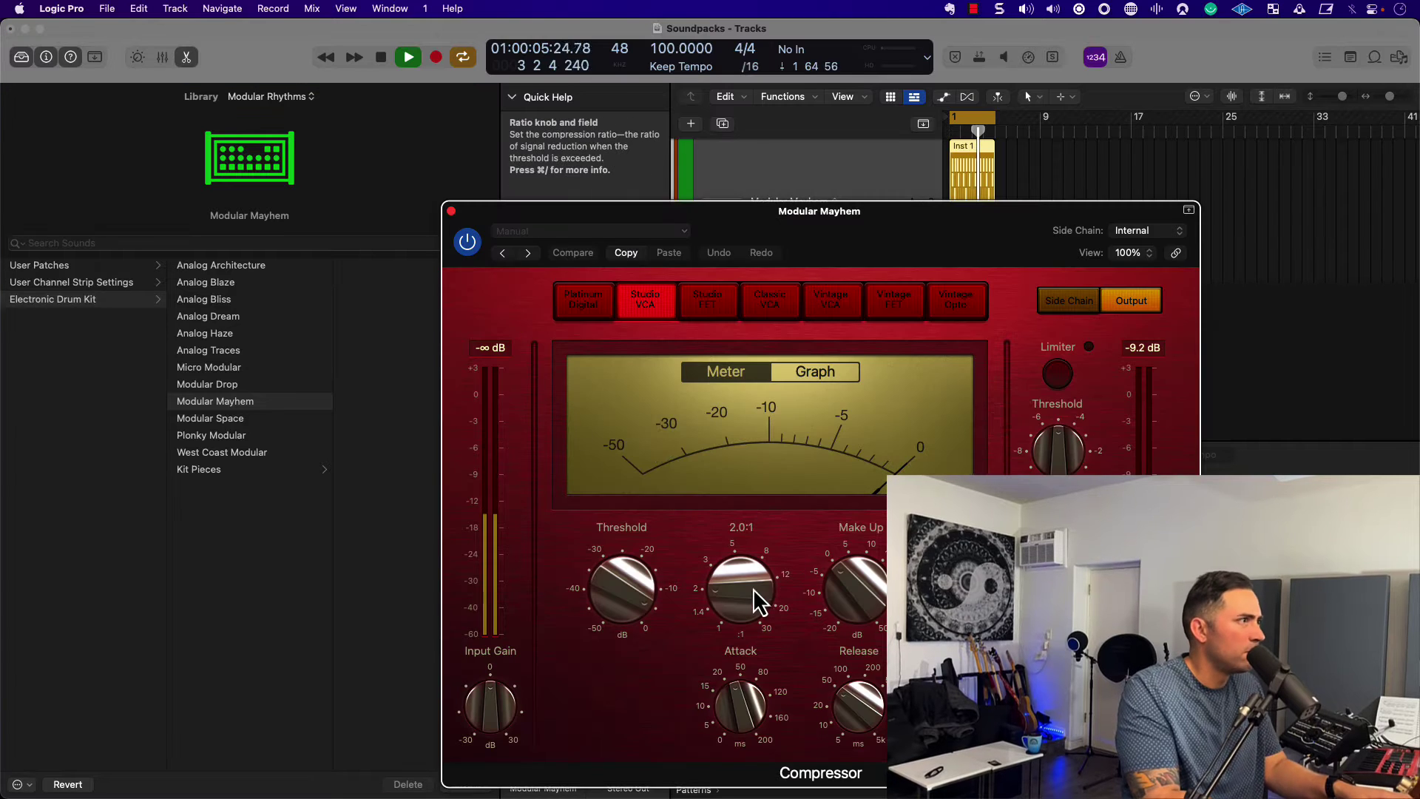
left_click_drag(753, 588, 722, 509)
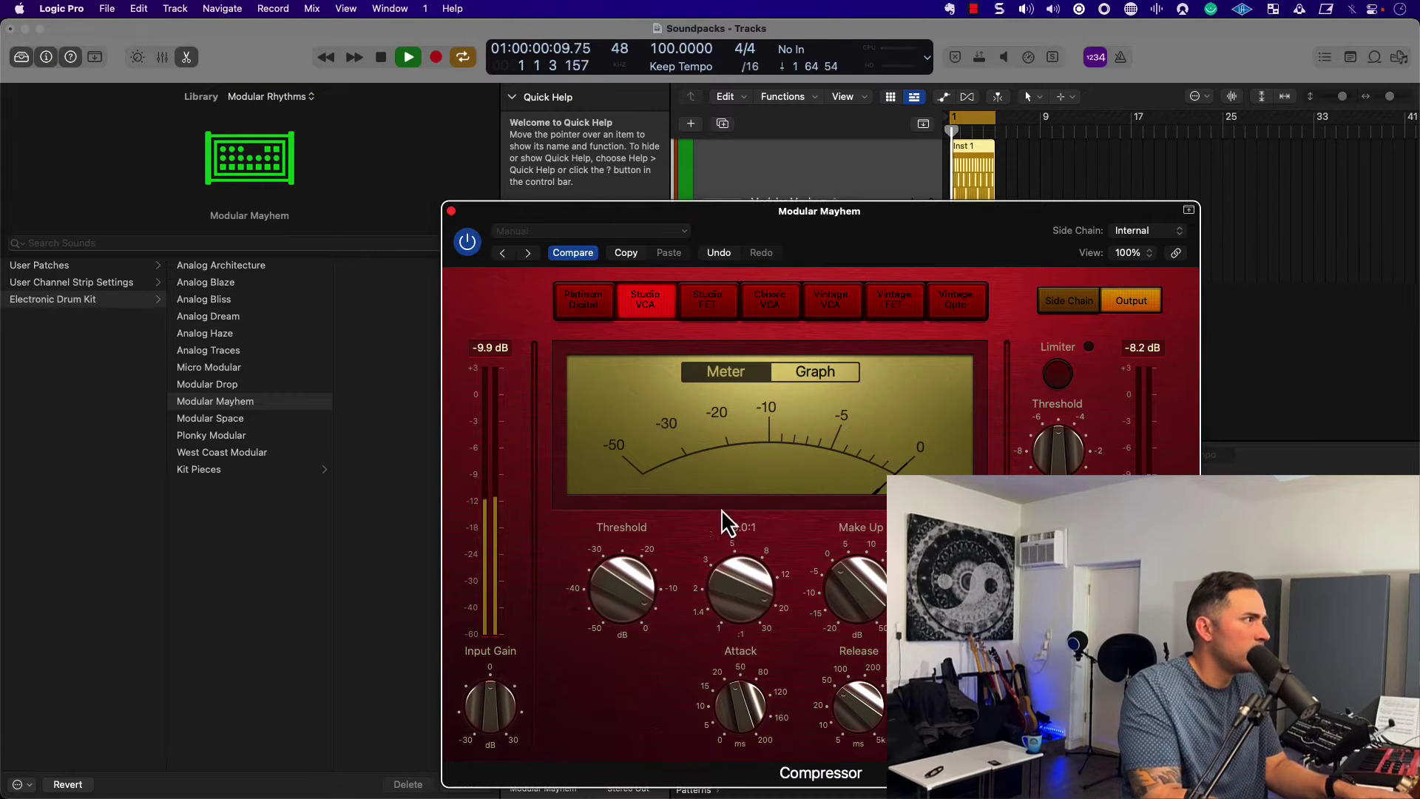
left_click_drag(628, 595, 657, 734)
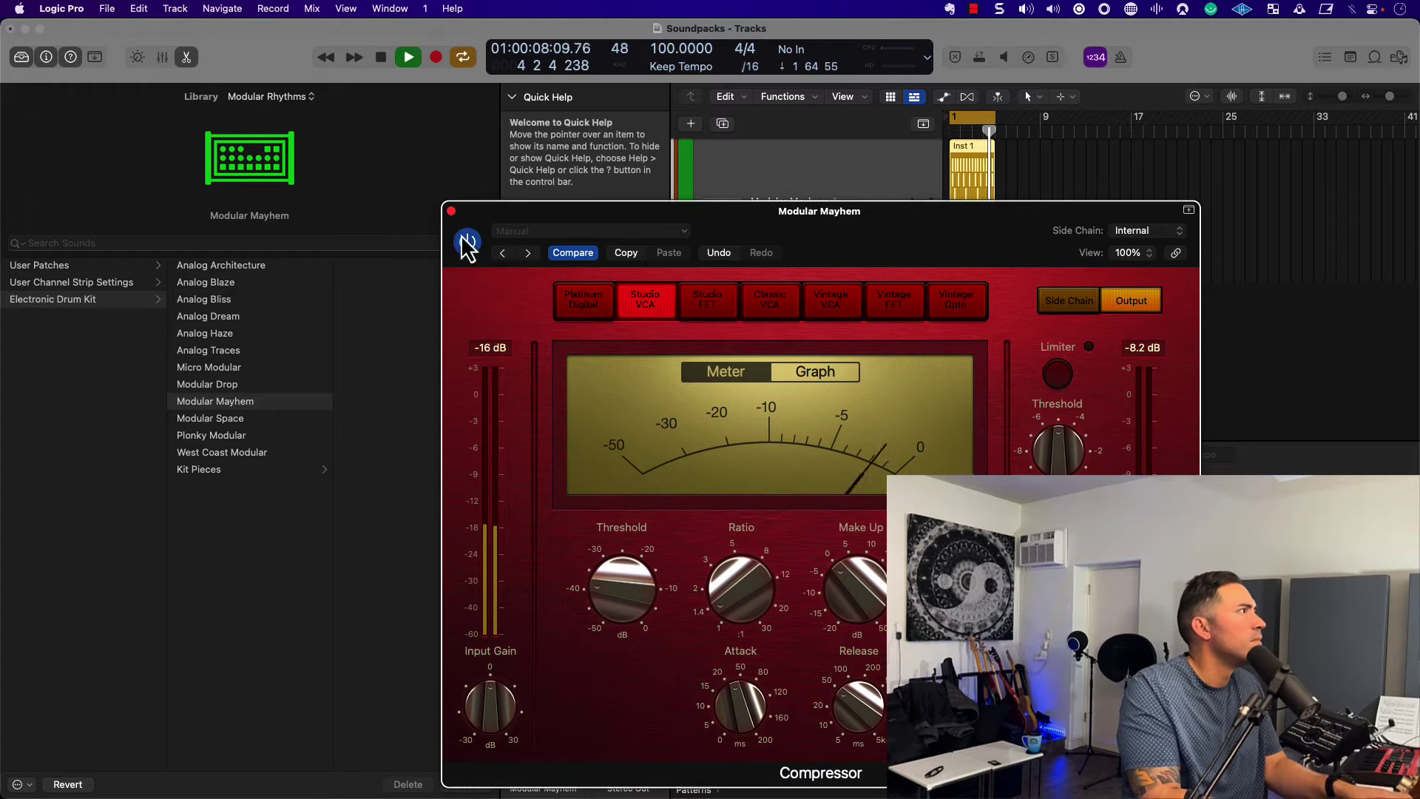
left_click(451, 211)
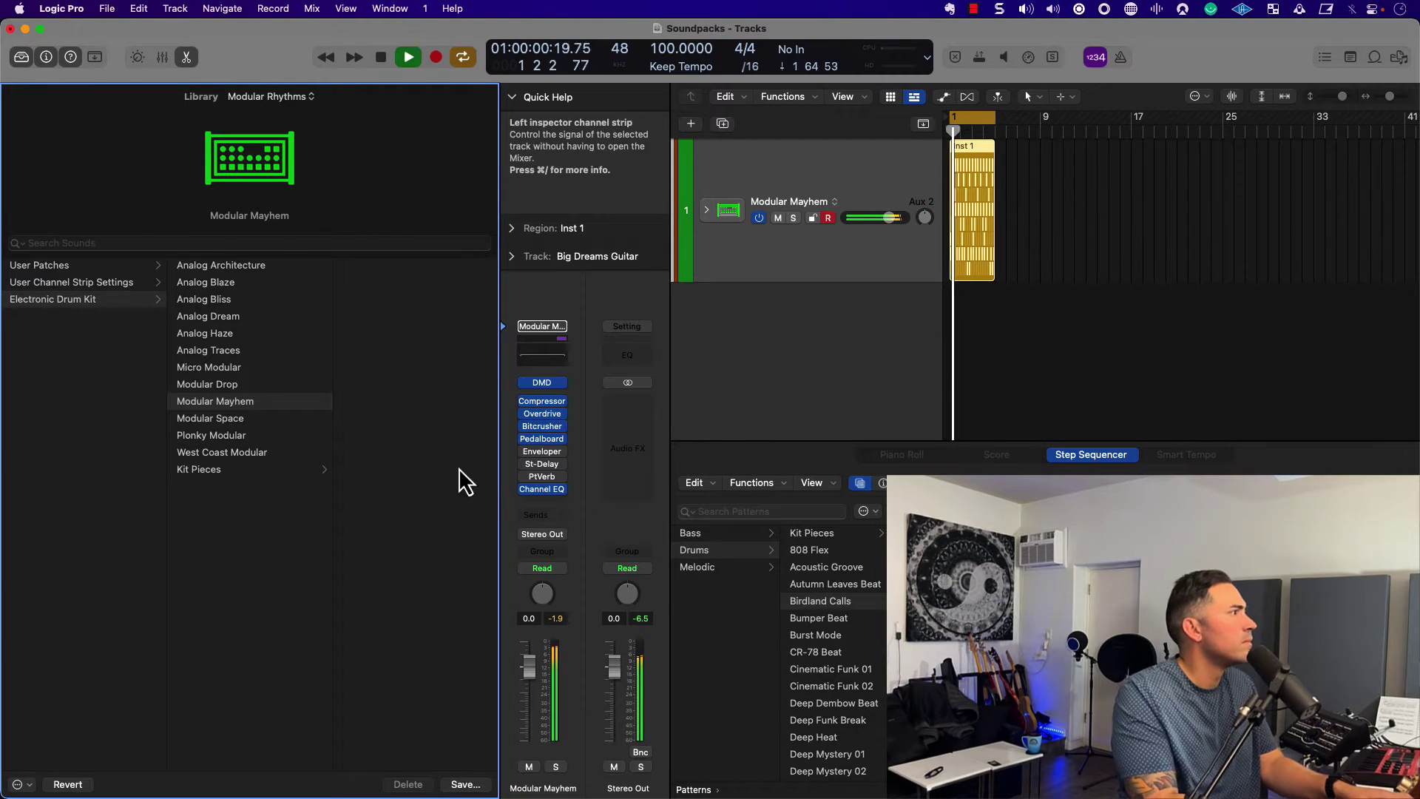
- Audition the Modular Space and Plonky Modular drum kits, then stop playback
left_click(273, 419)
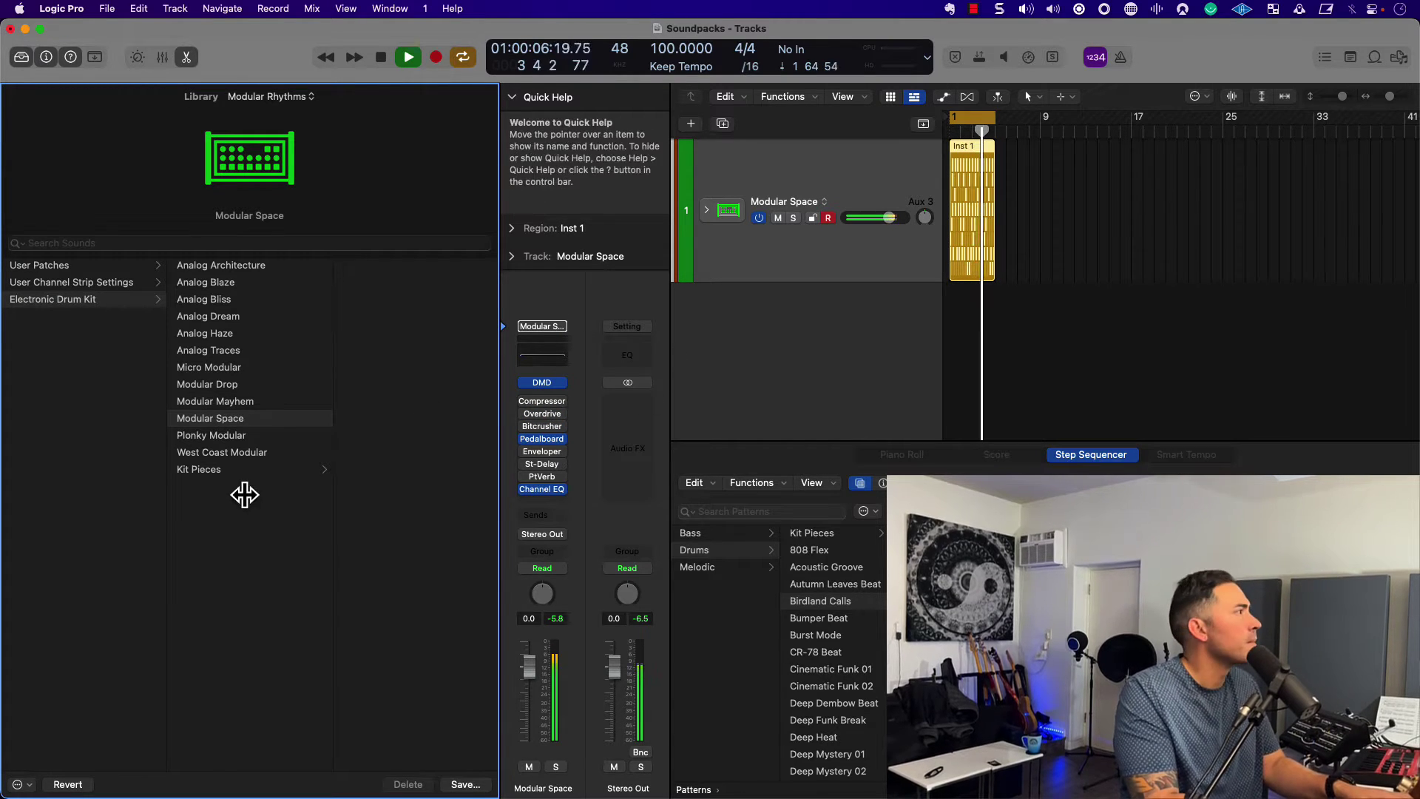
key("Down")
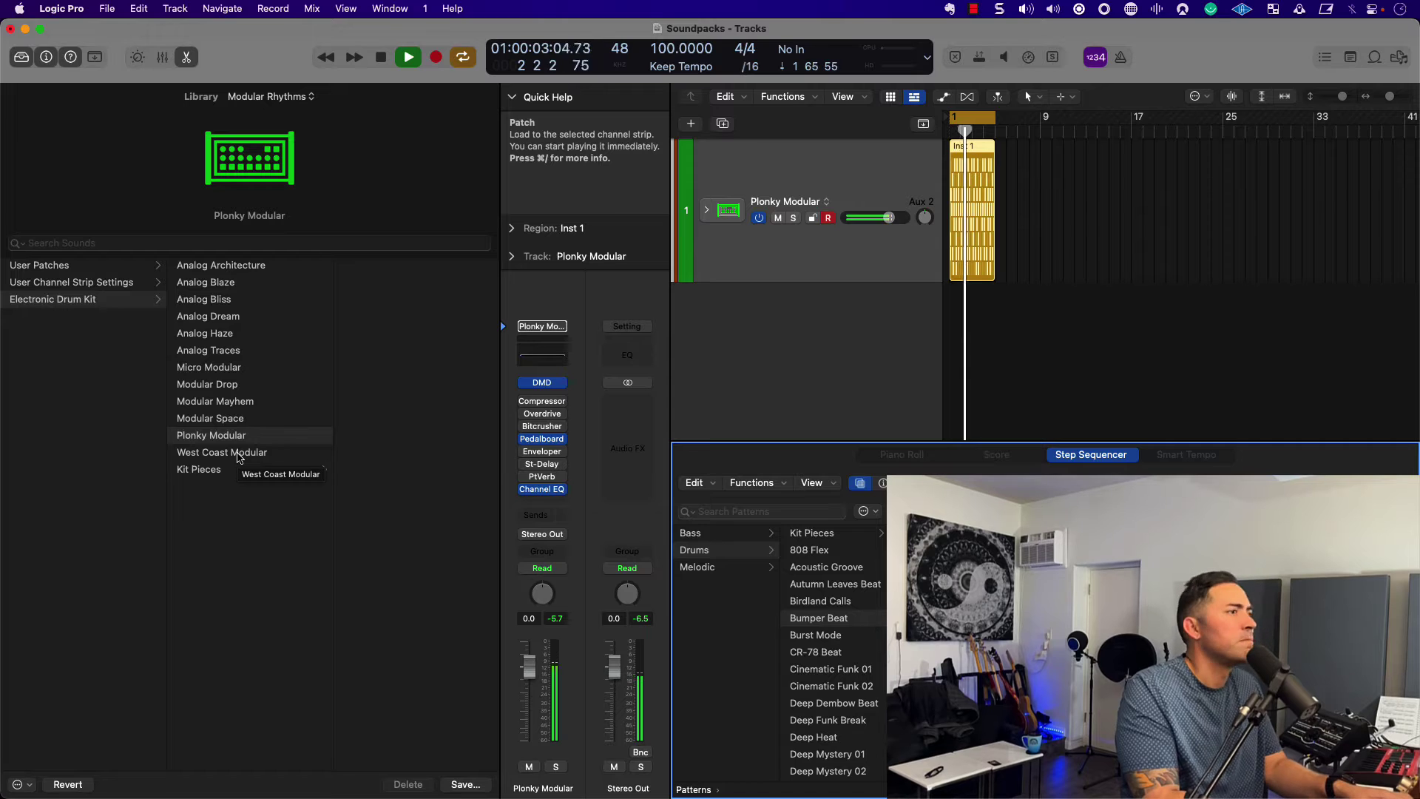
key("space")
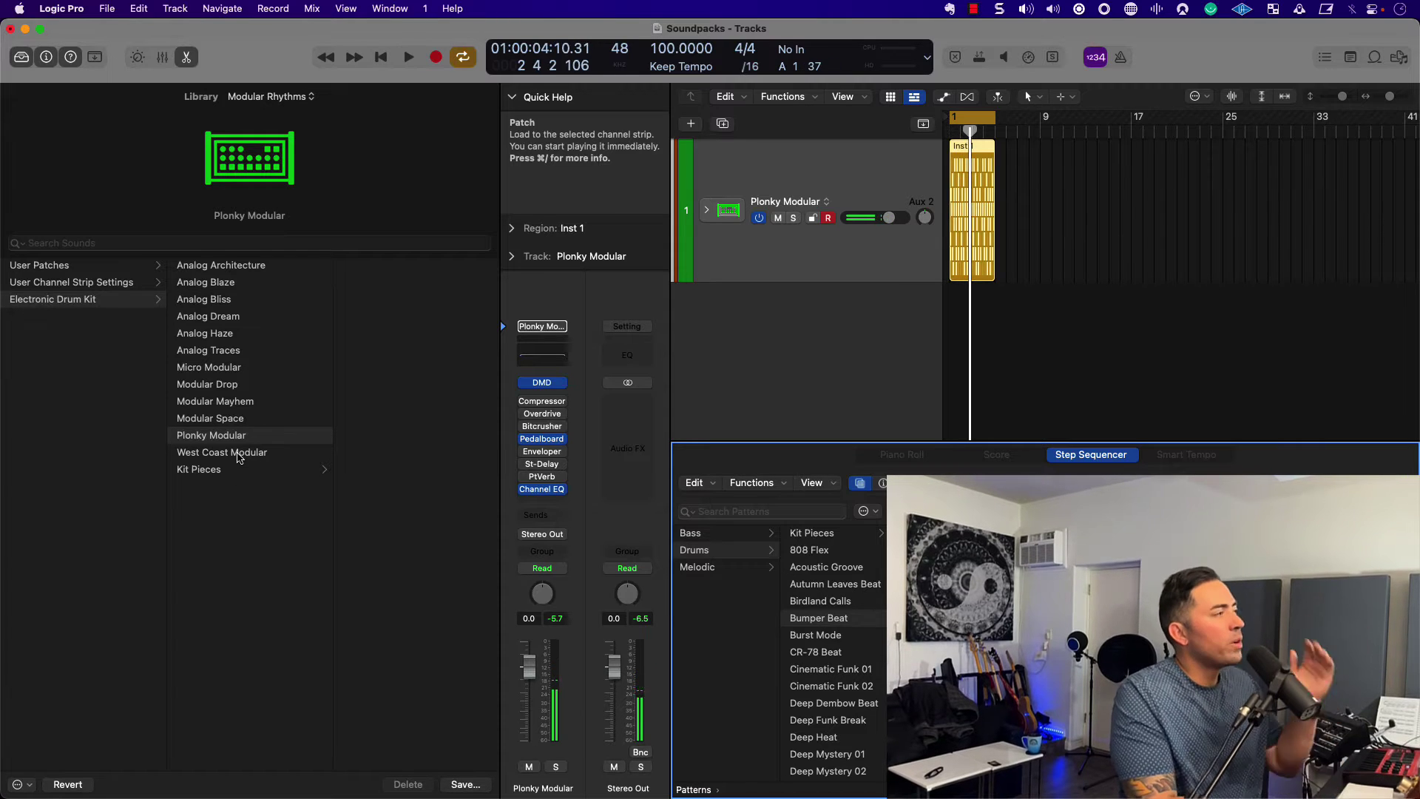
- Load the West Coast Modular drum kit and expand the Kit Pieces category
left_click(239, 459)
left_click(239, 460)
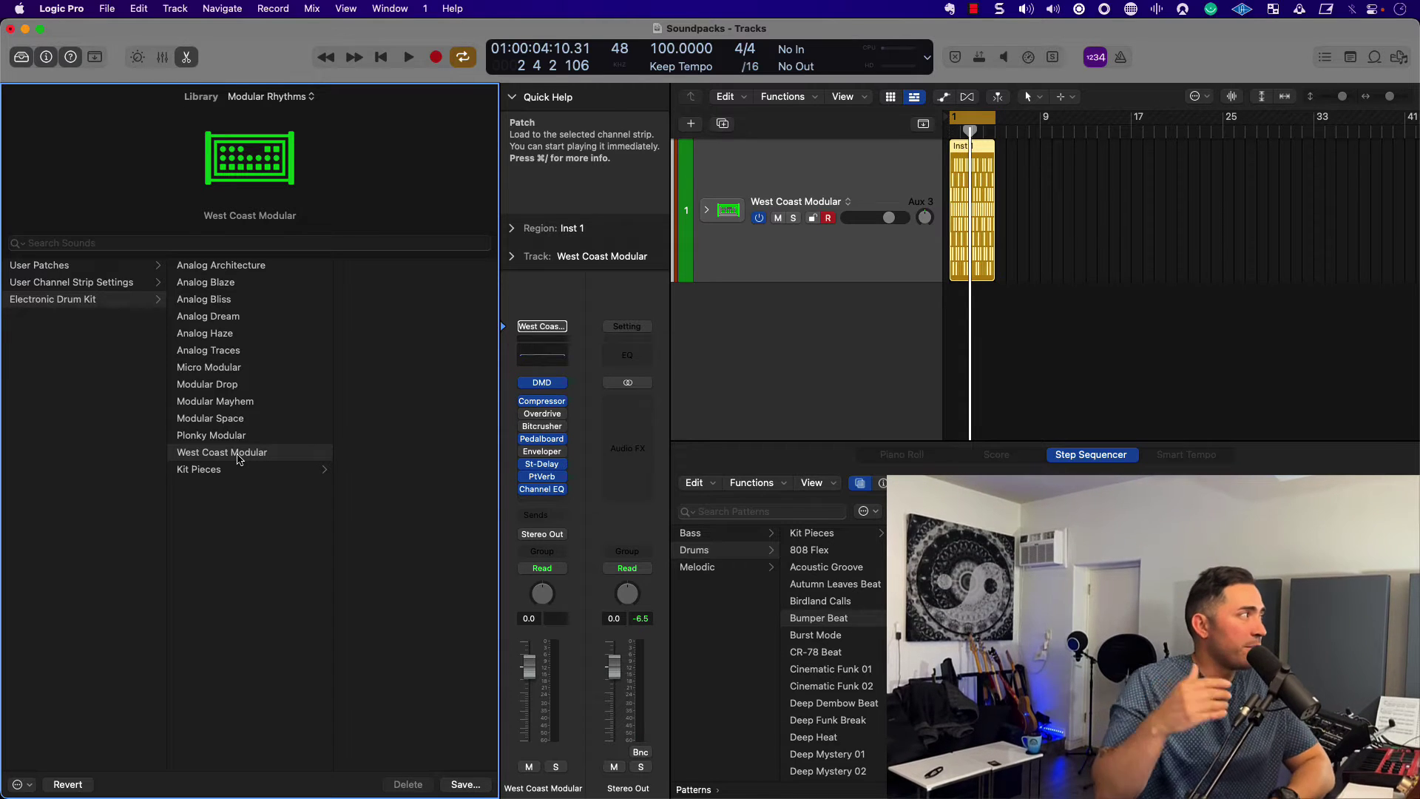
left_click(236, 470)
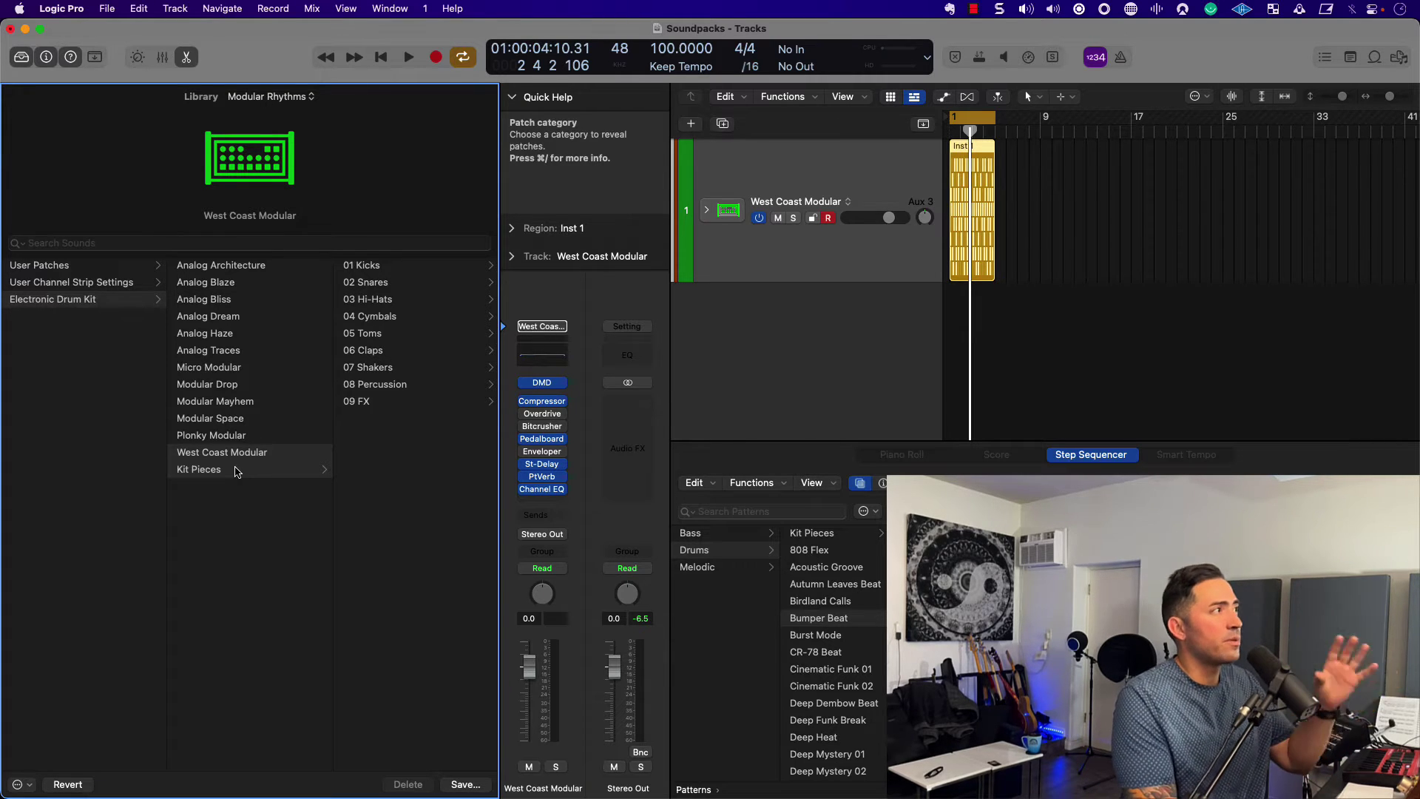
- Hide the Library, filter the loop browser to Modular Rhythms, and preview Air Release Topper 01
key("o")
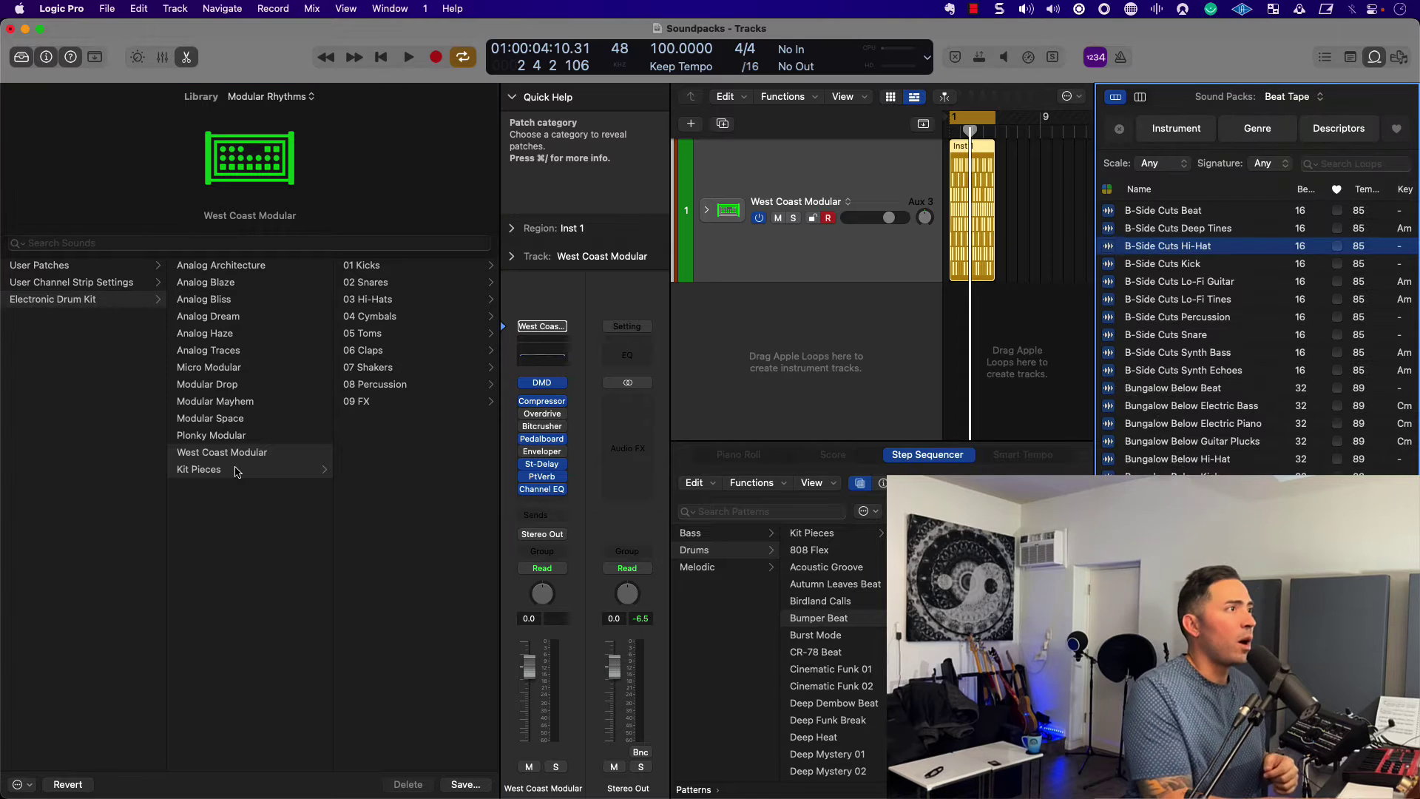
key("y")
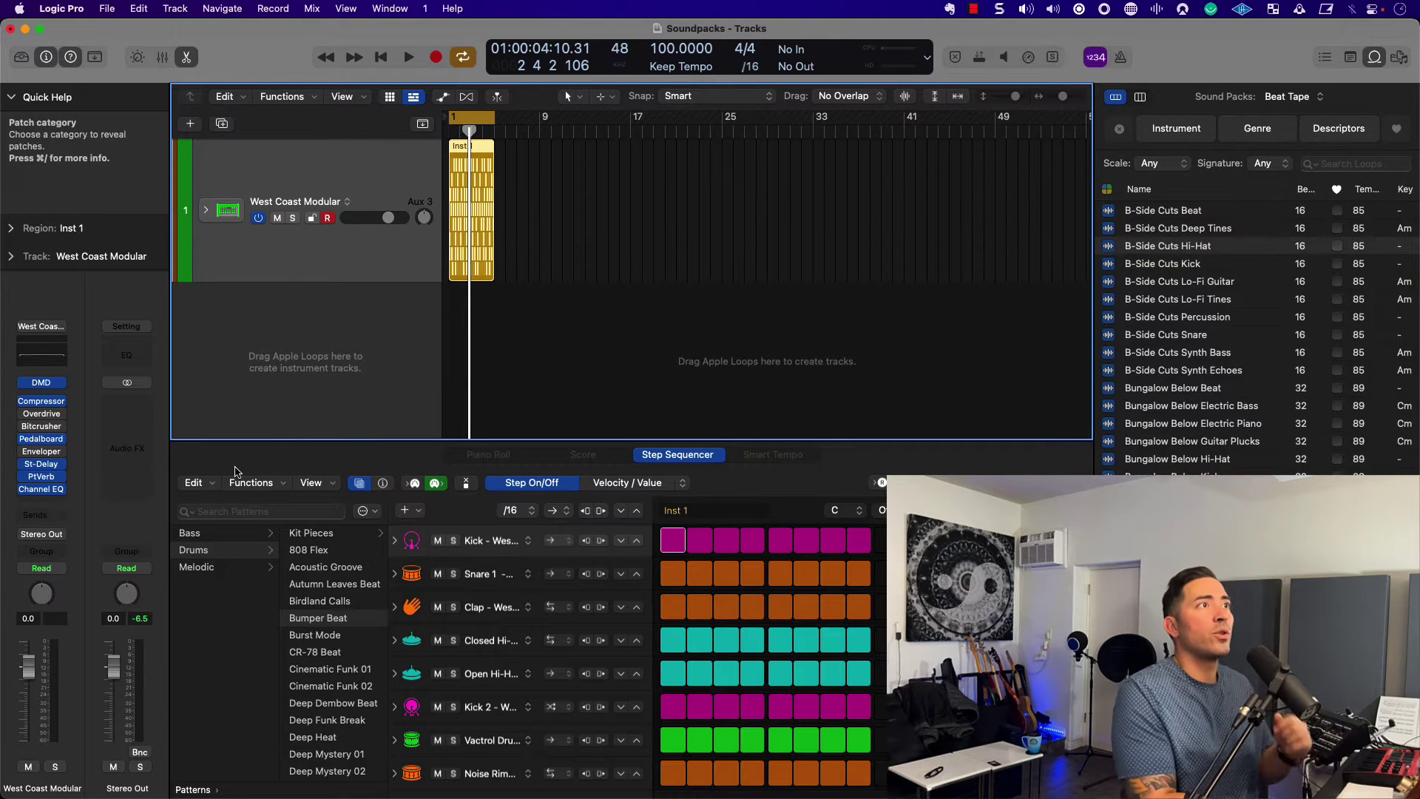
left_click(1296, 97)
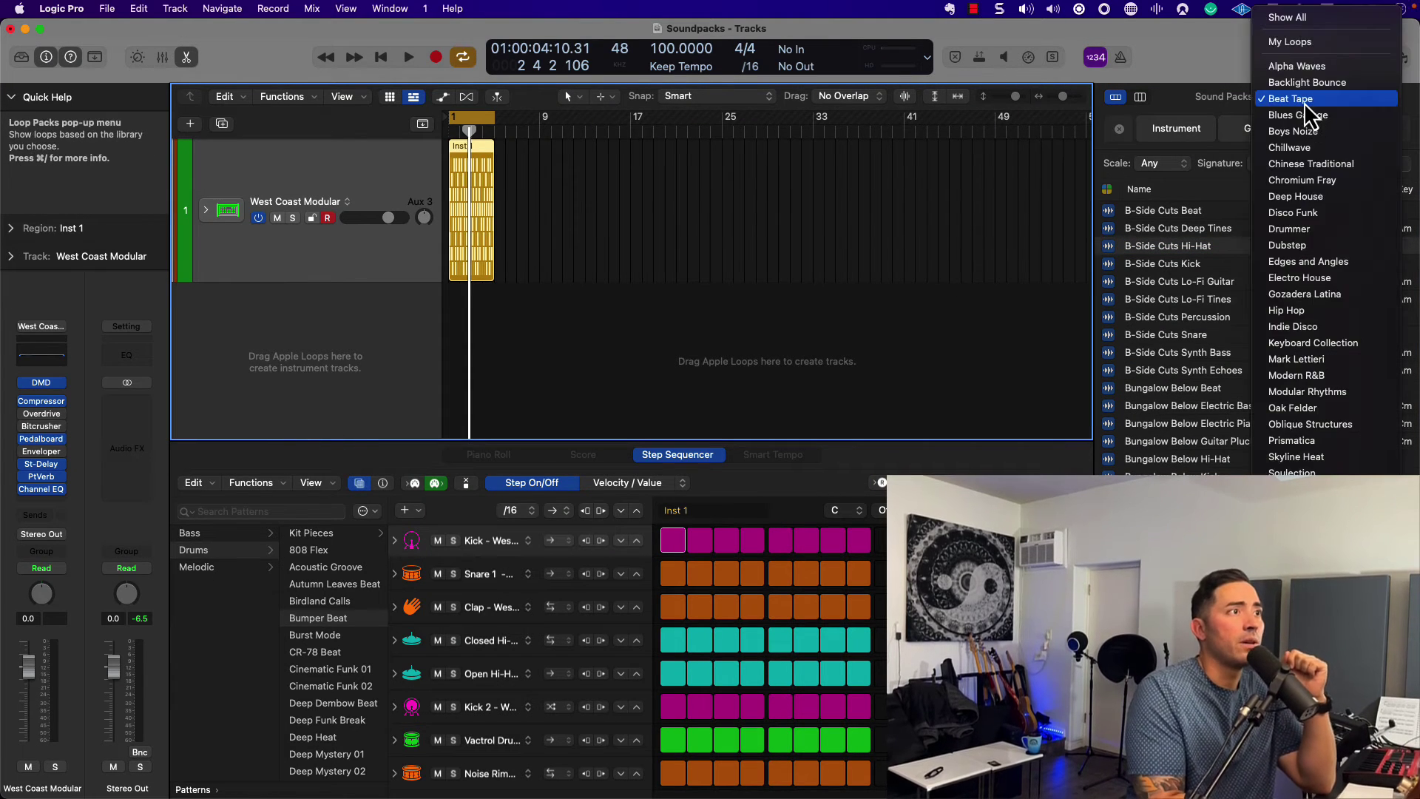
left_click(1341, 396)
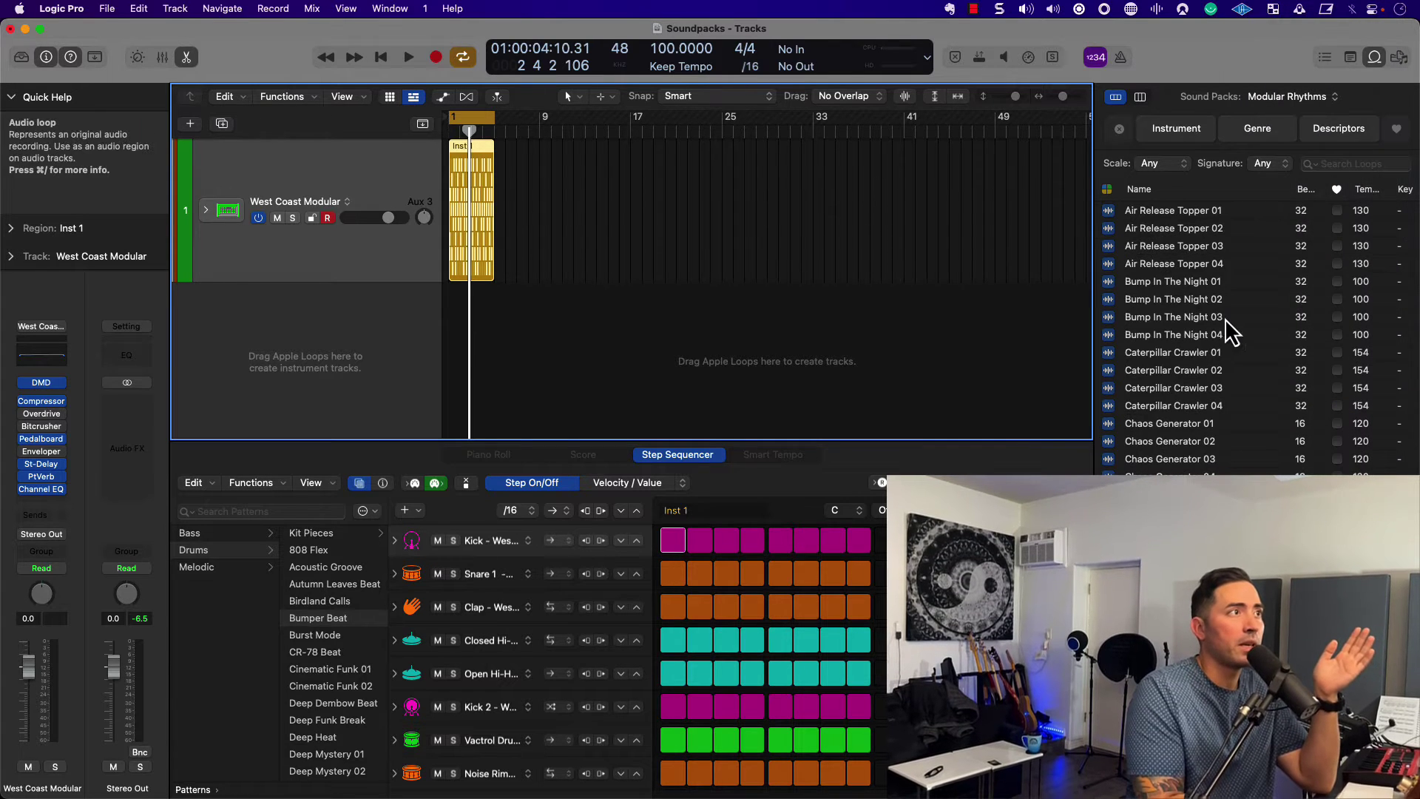
left_click(1197, 212)
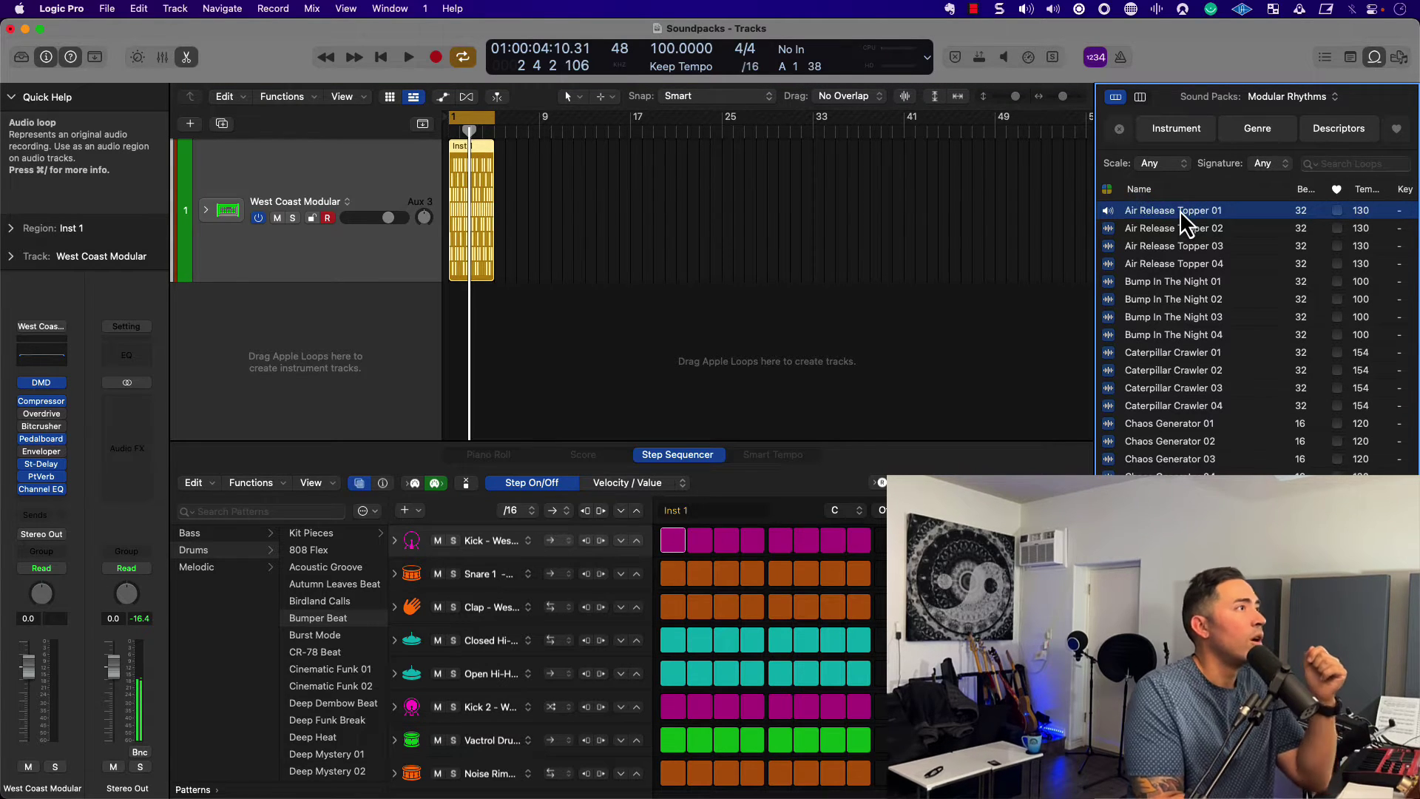
- Drag Air Release Topper 01 toward the tracks, close the Step Sequencer, and play the beat
left_click_drag(1179, 210, 949, 303)
key("space")
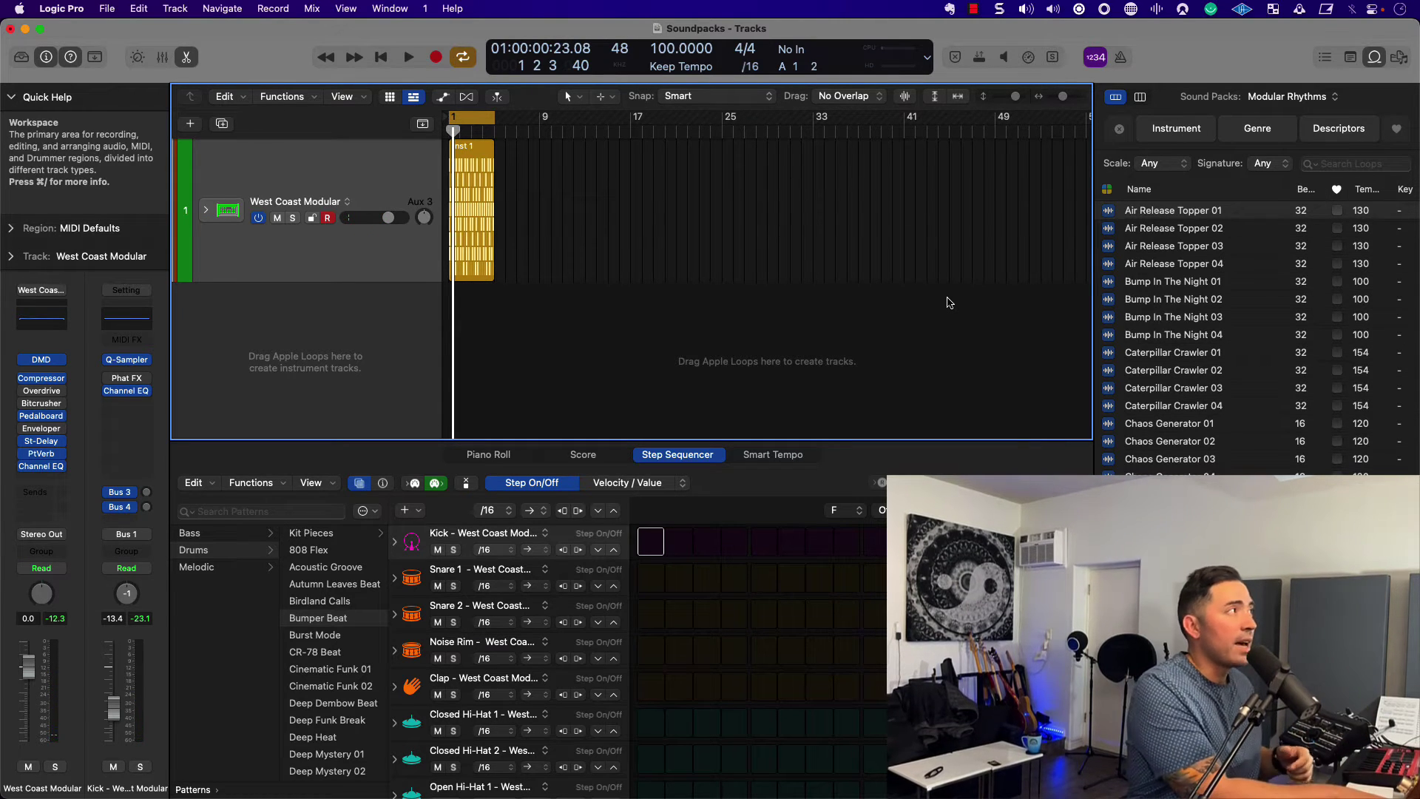
key("e")
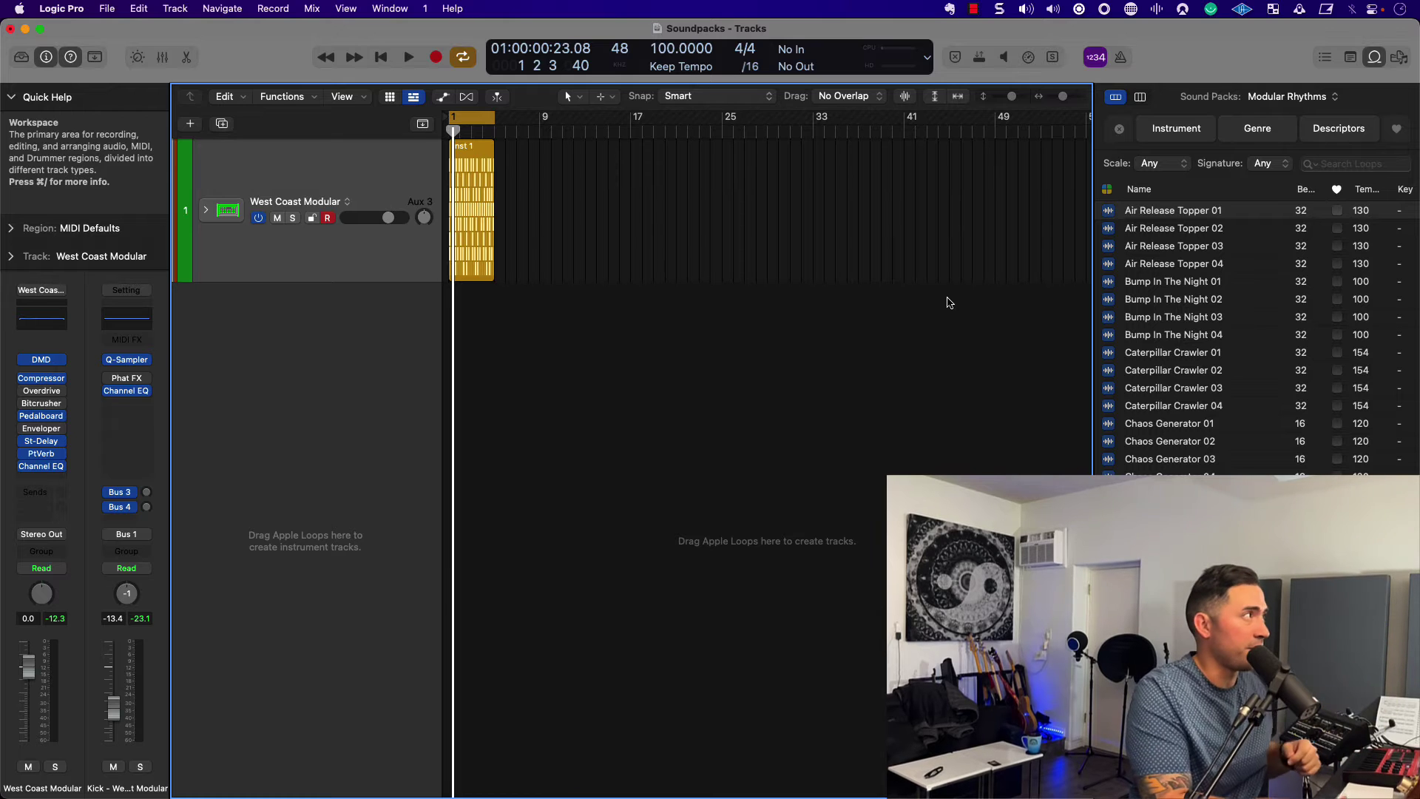
key("space")
key("Tab")
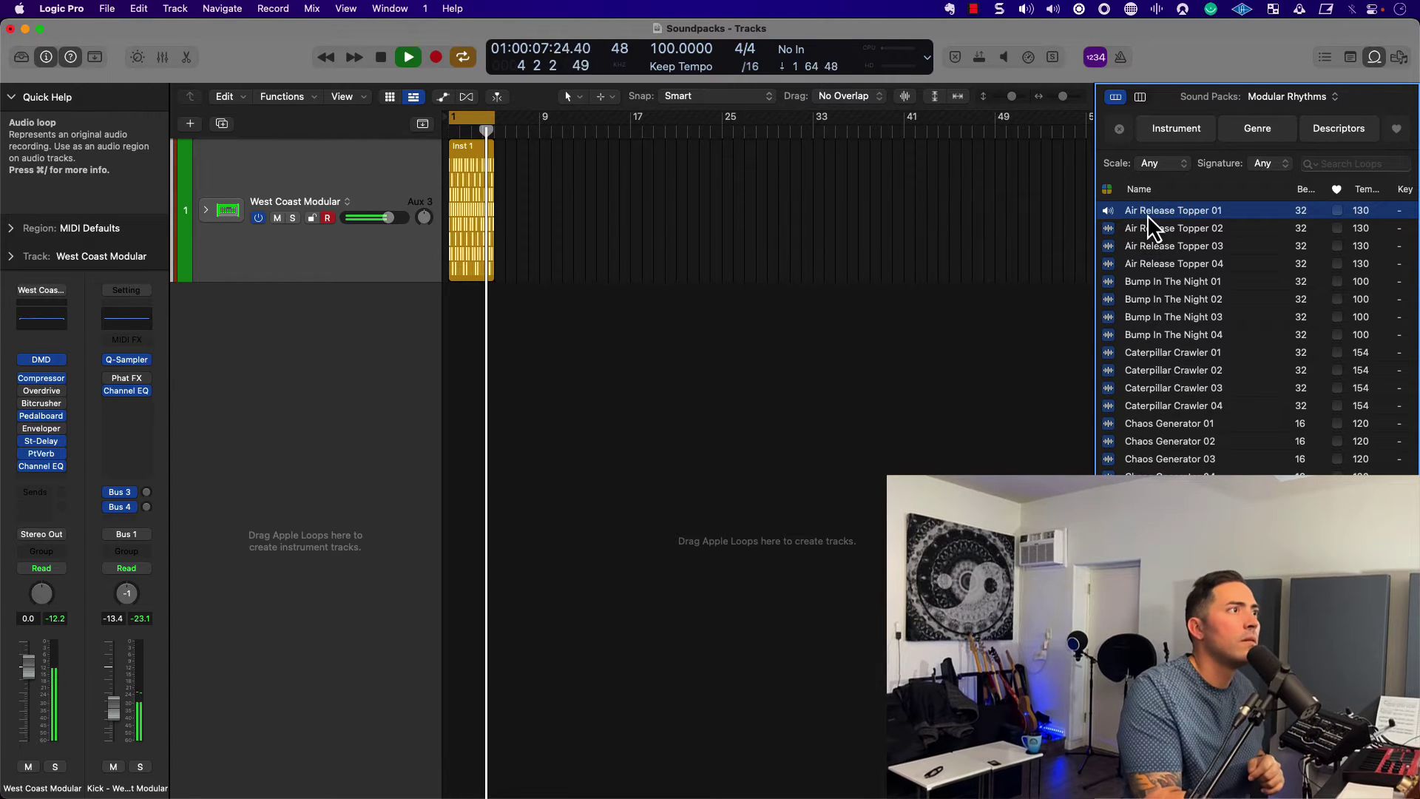
- Add Air Release Topper 01 as an audio track and delete the loop past bar 5
left_click_drag(1147, 210, 441, 355)
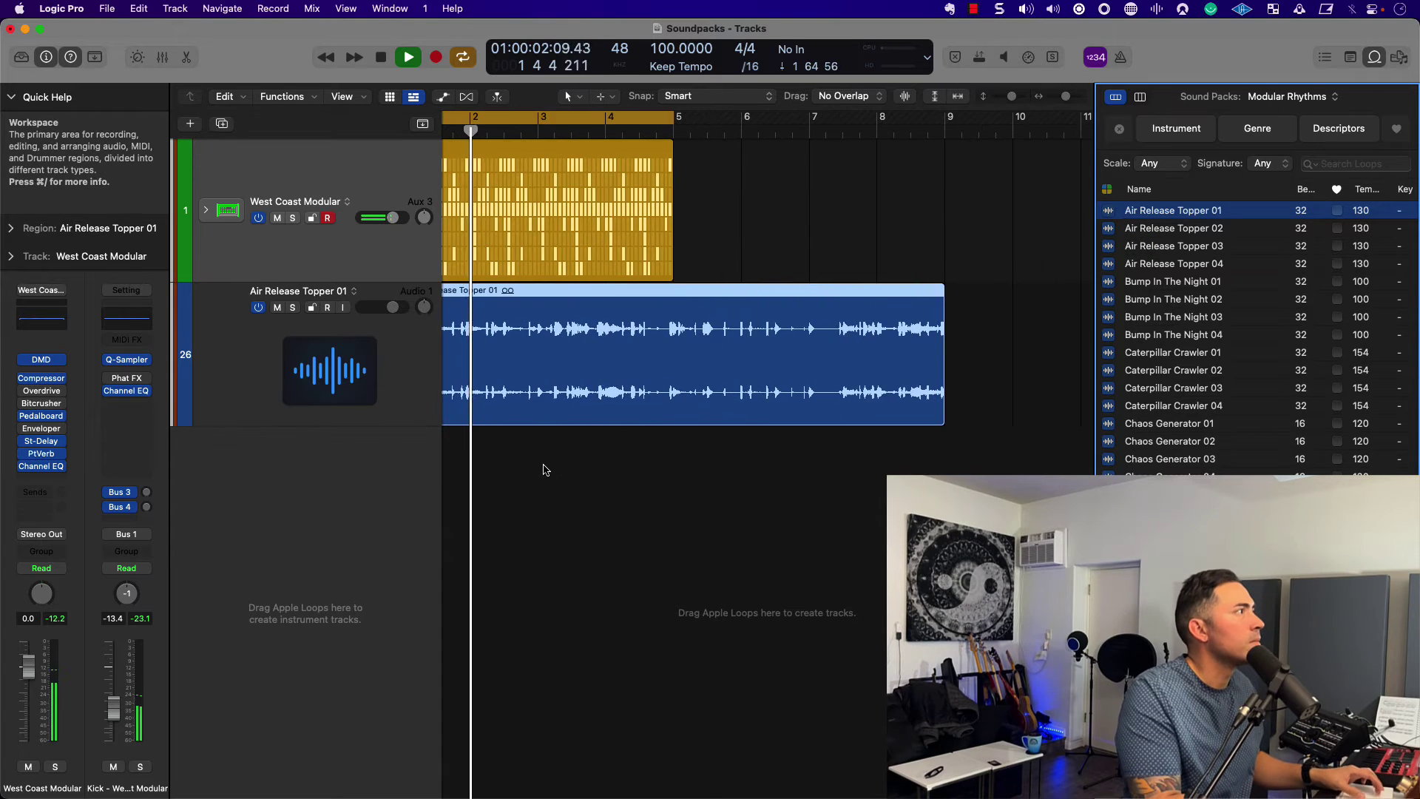
scroll(545, 469, "left", 2)
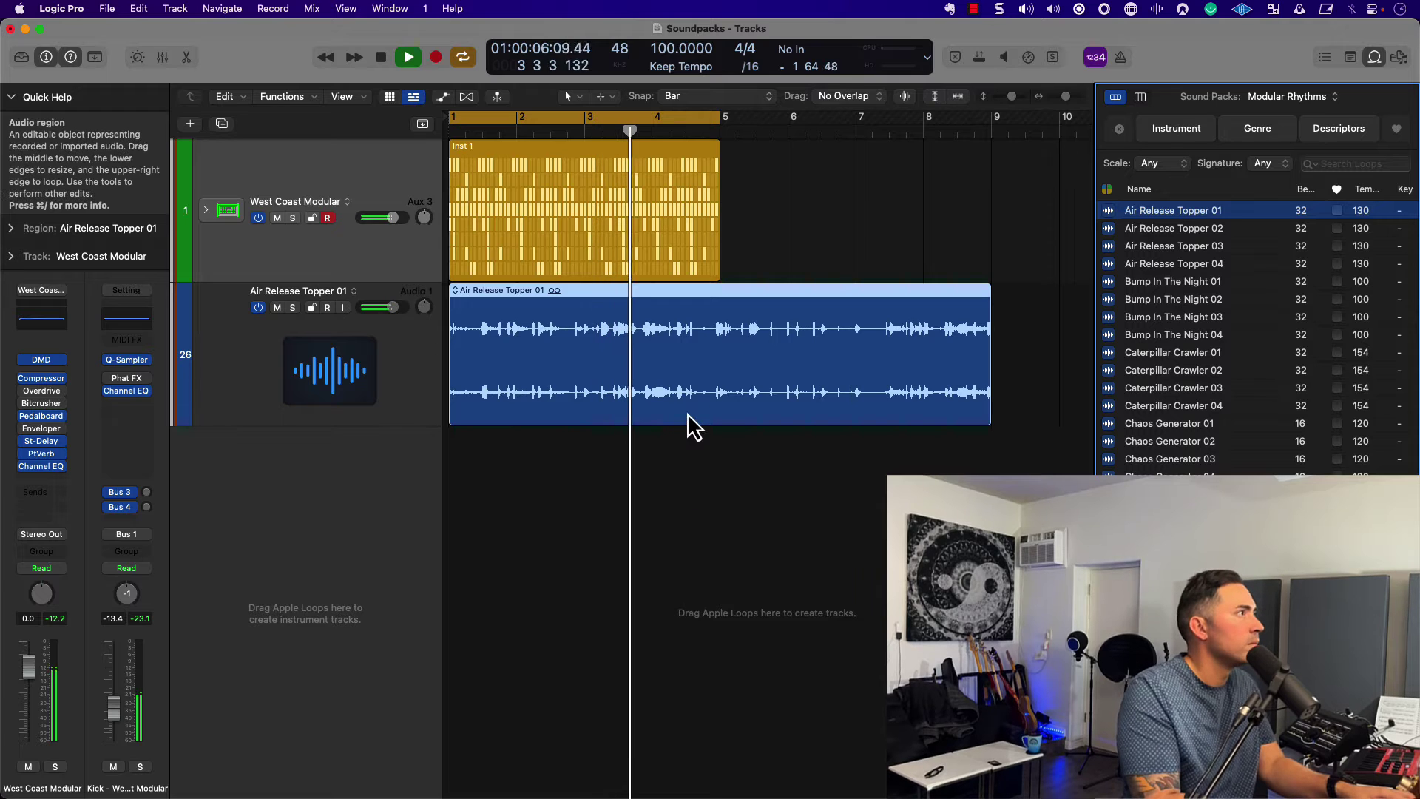
key("space")
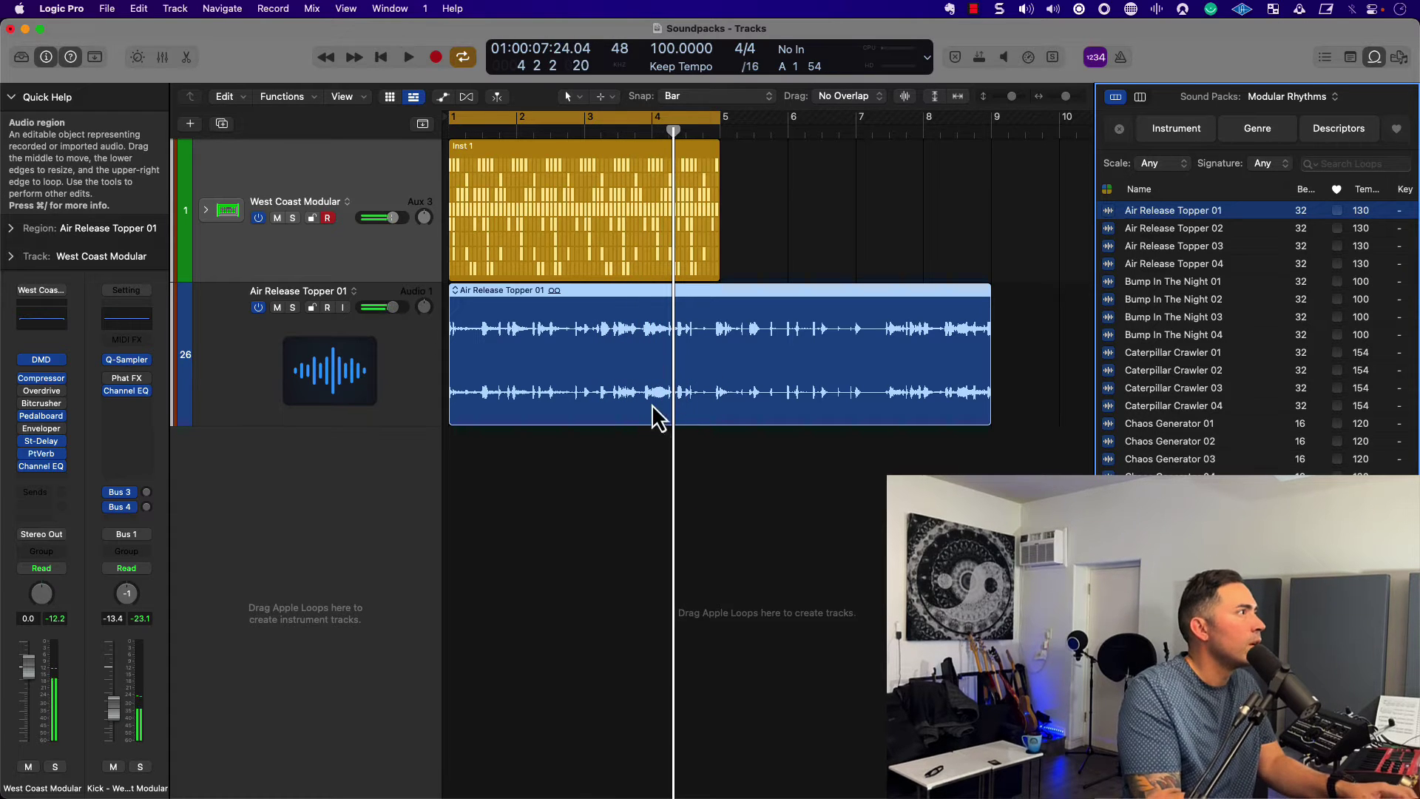
left_click(721, 362)
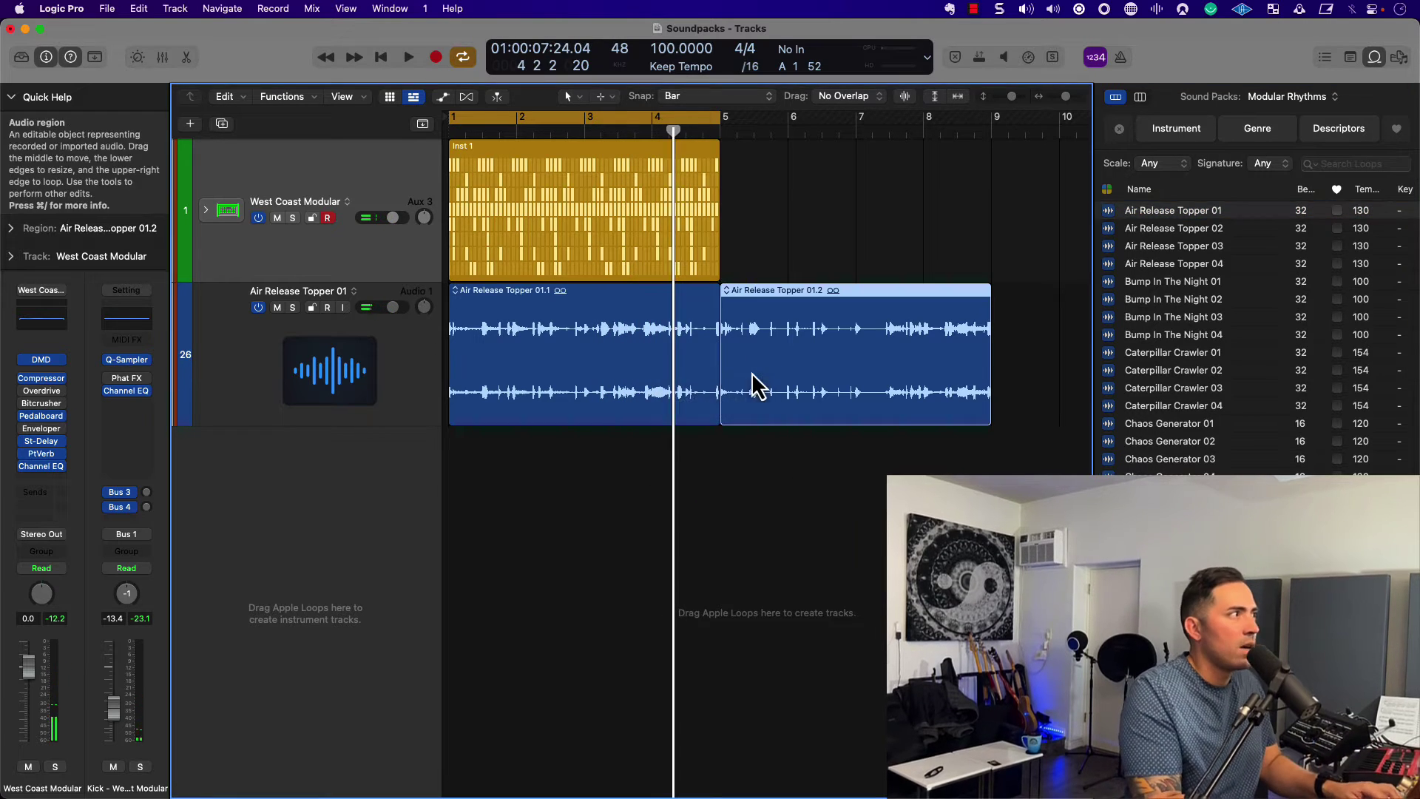
key("Delete")
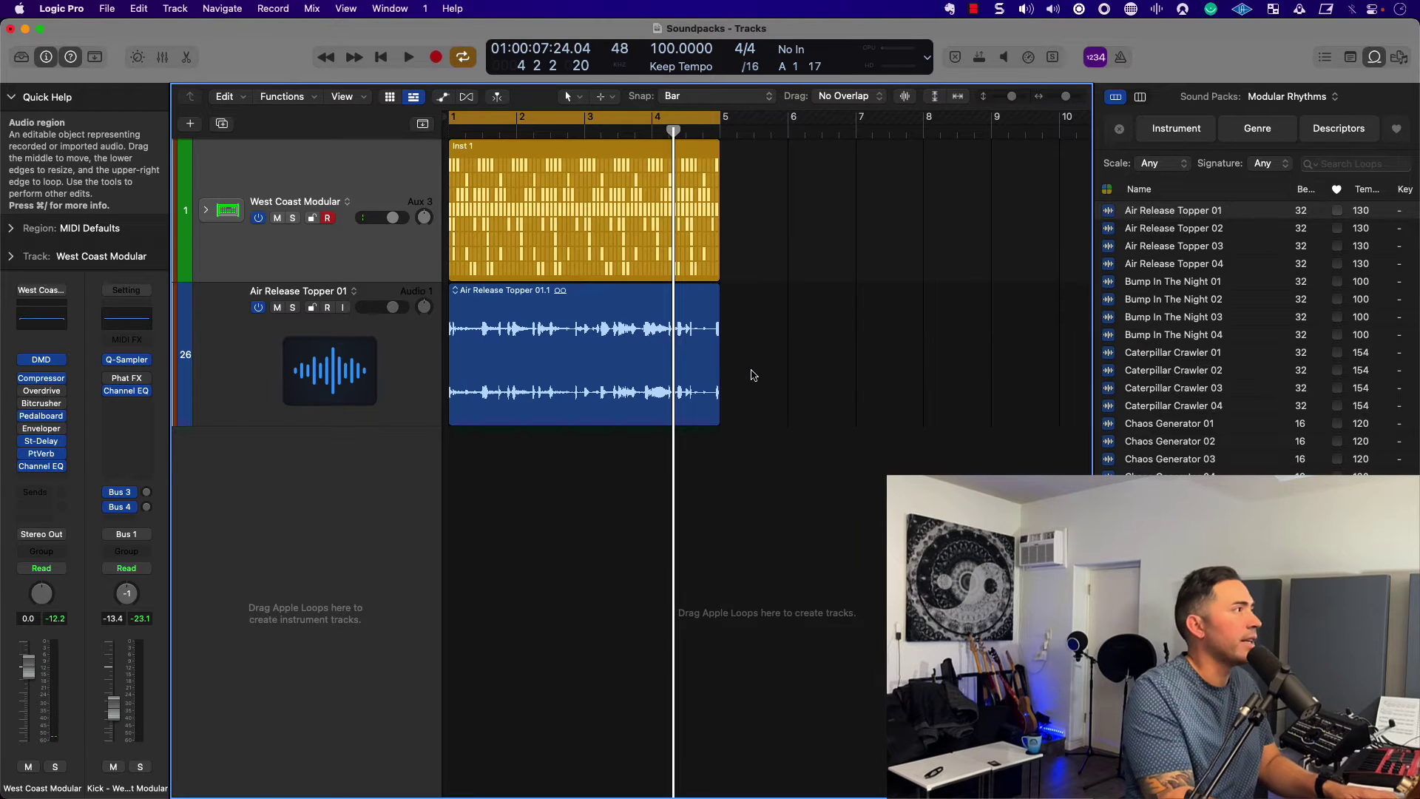
- Trim the loop region down to the single bar between bars 3 and 4
key("space")
key("z")
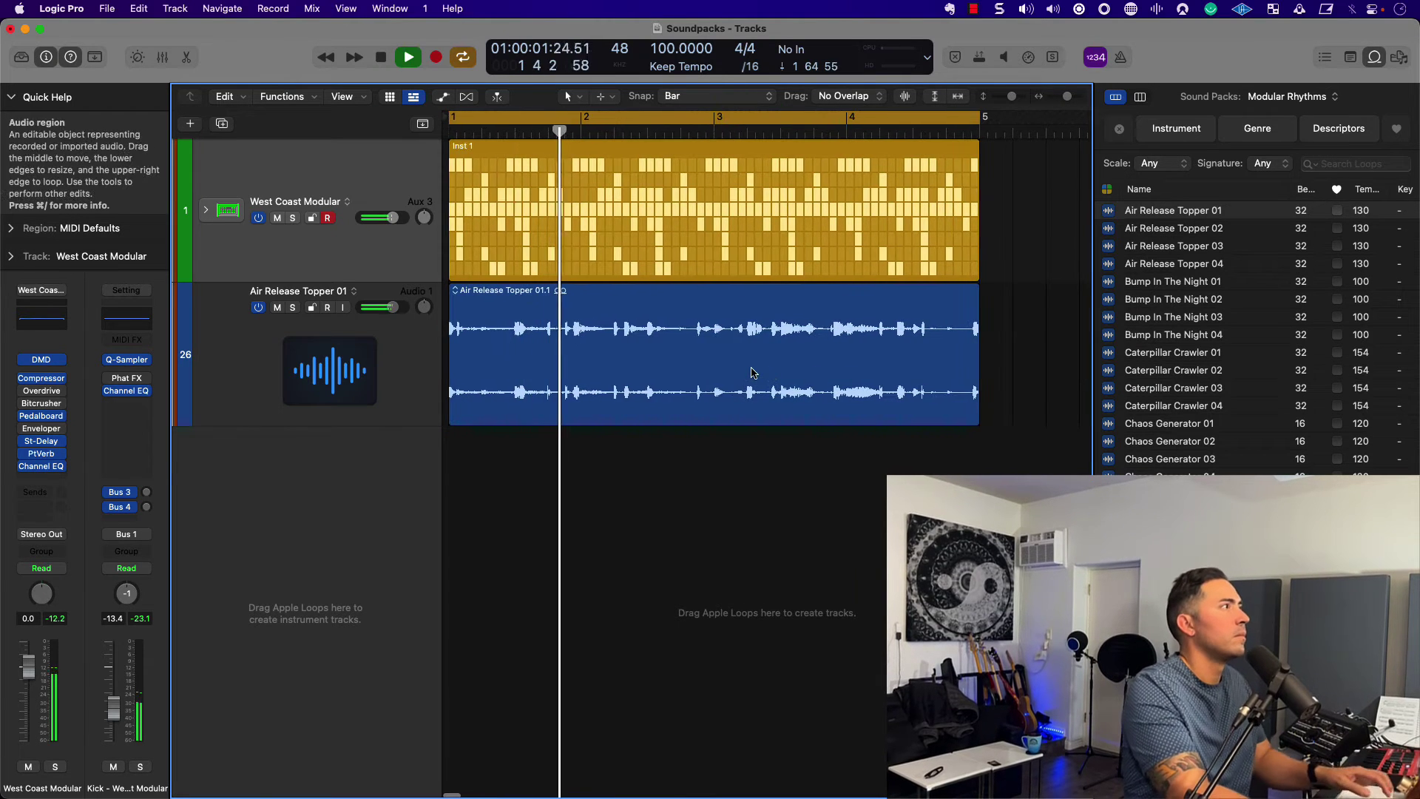
left_click(714, 329)
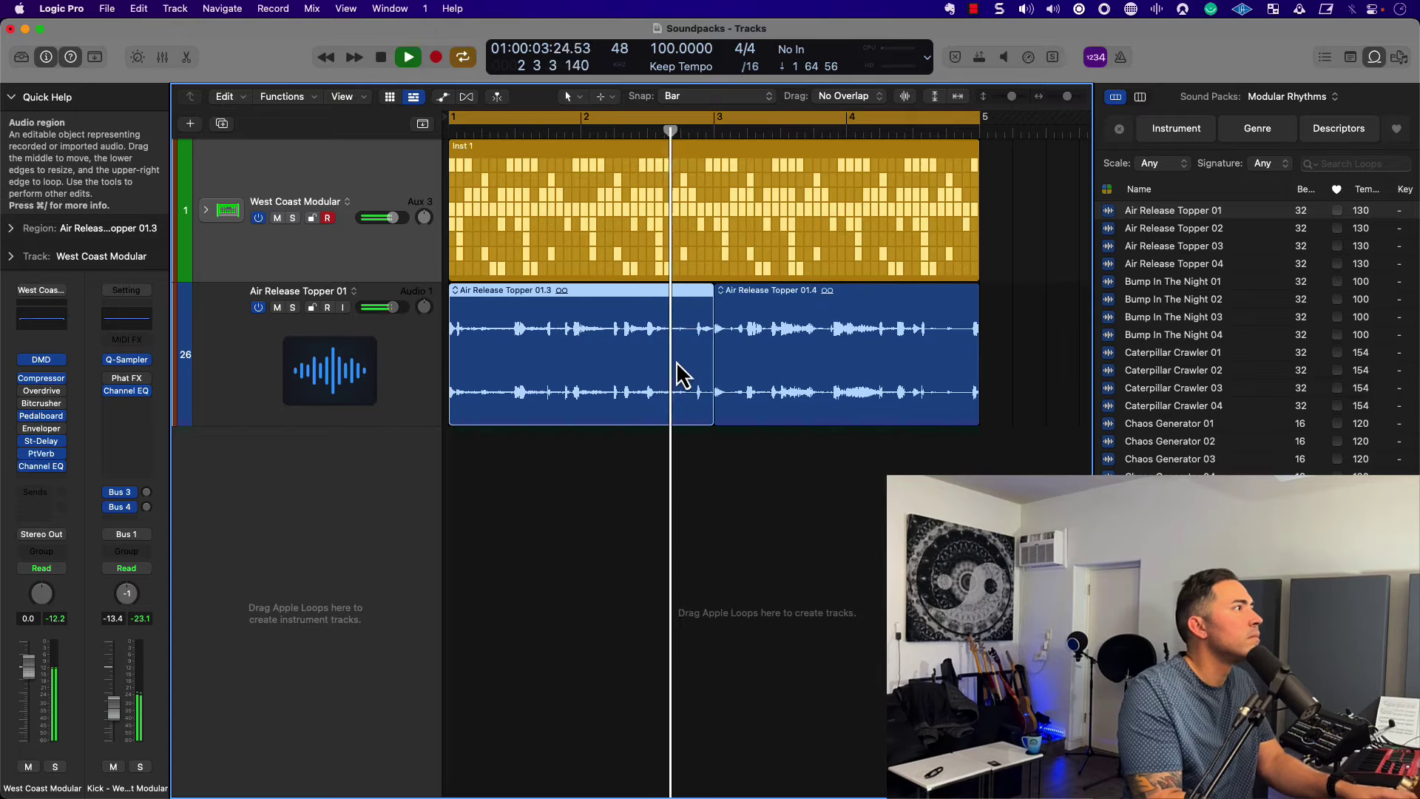
key("Delete")
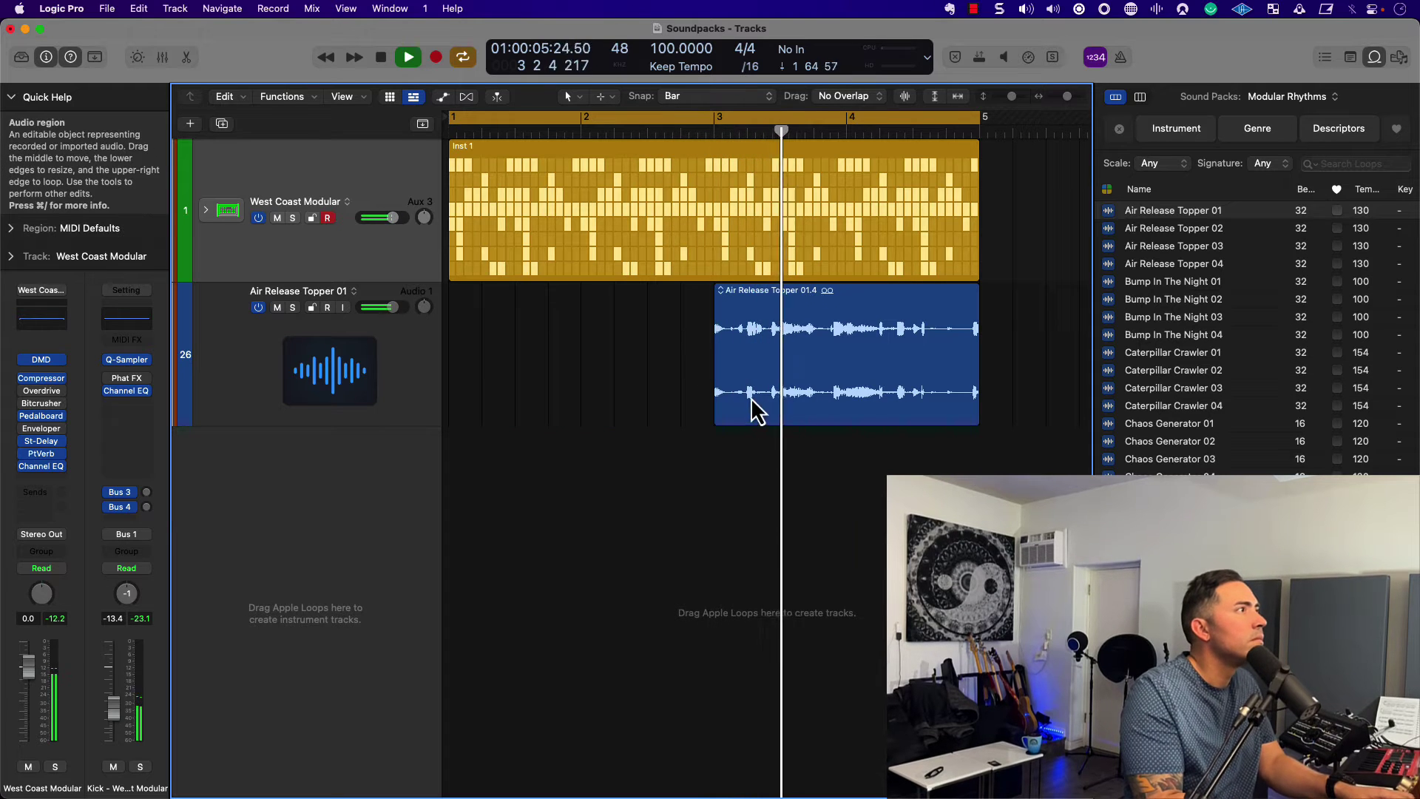
key("space")
left_click(845, 352)
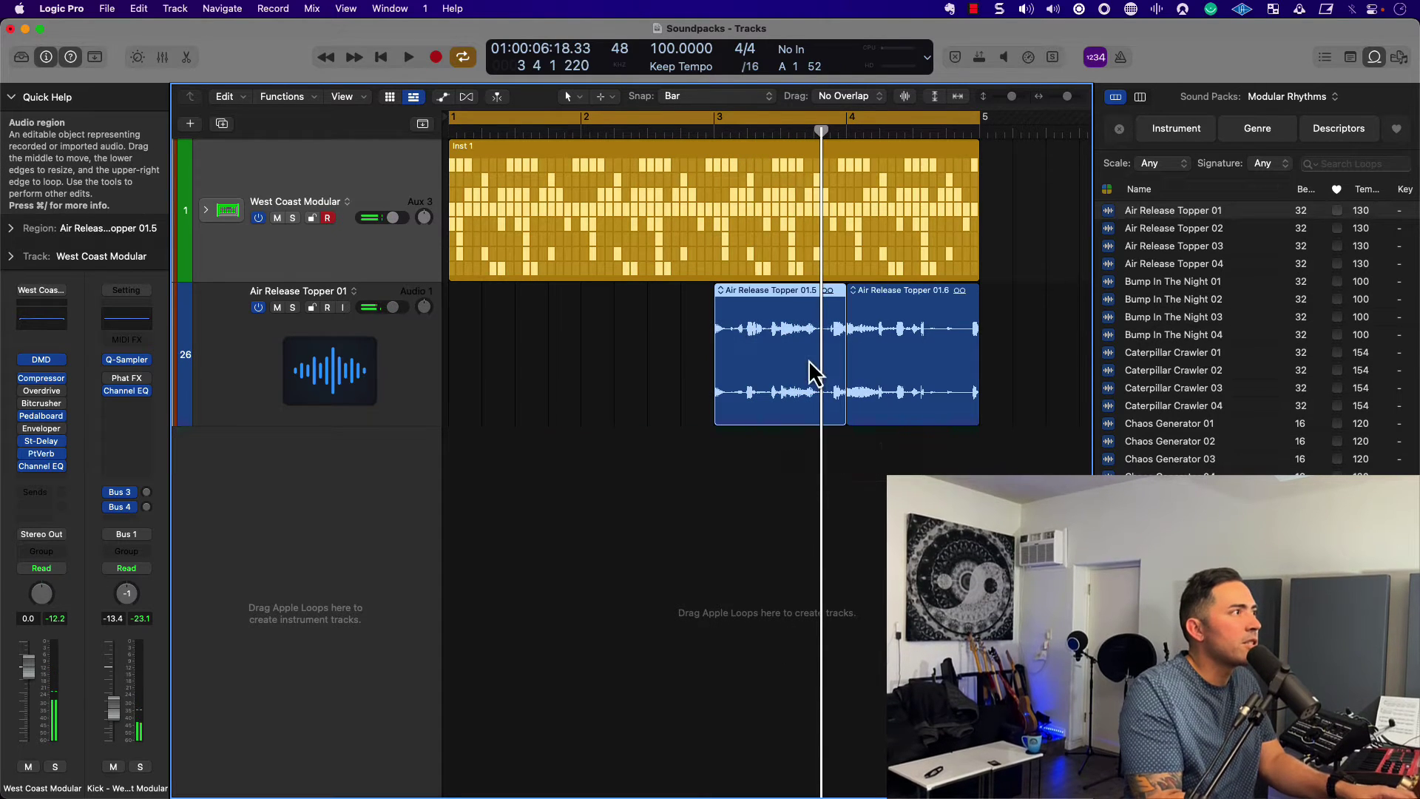
left_click(921, 375)
key("Delete")
- Move the one-bar slice to bar 1 and repeat it to fill bars 1–5
left_click(757, 381)
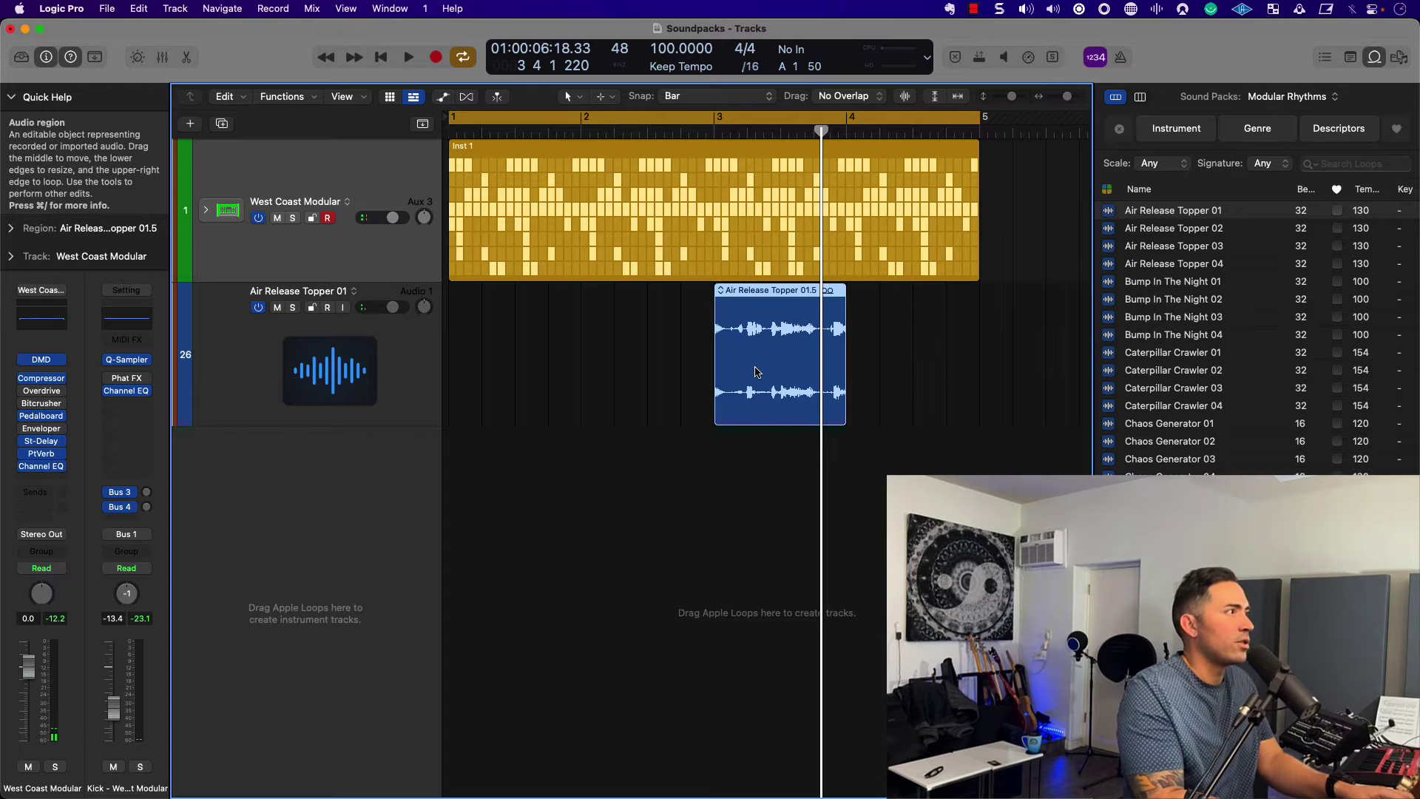
key("Return")
key("semicolon")
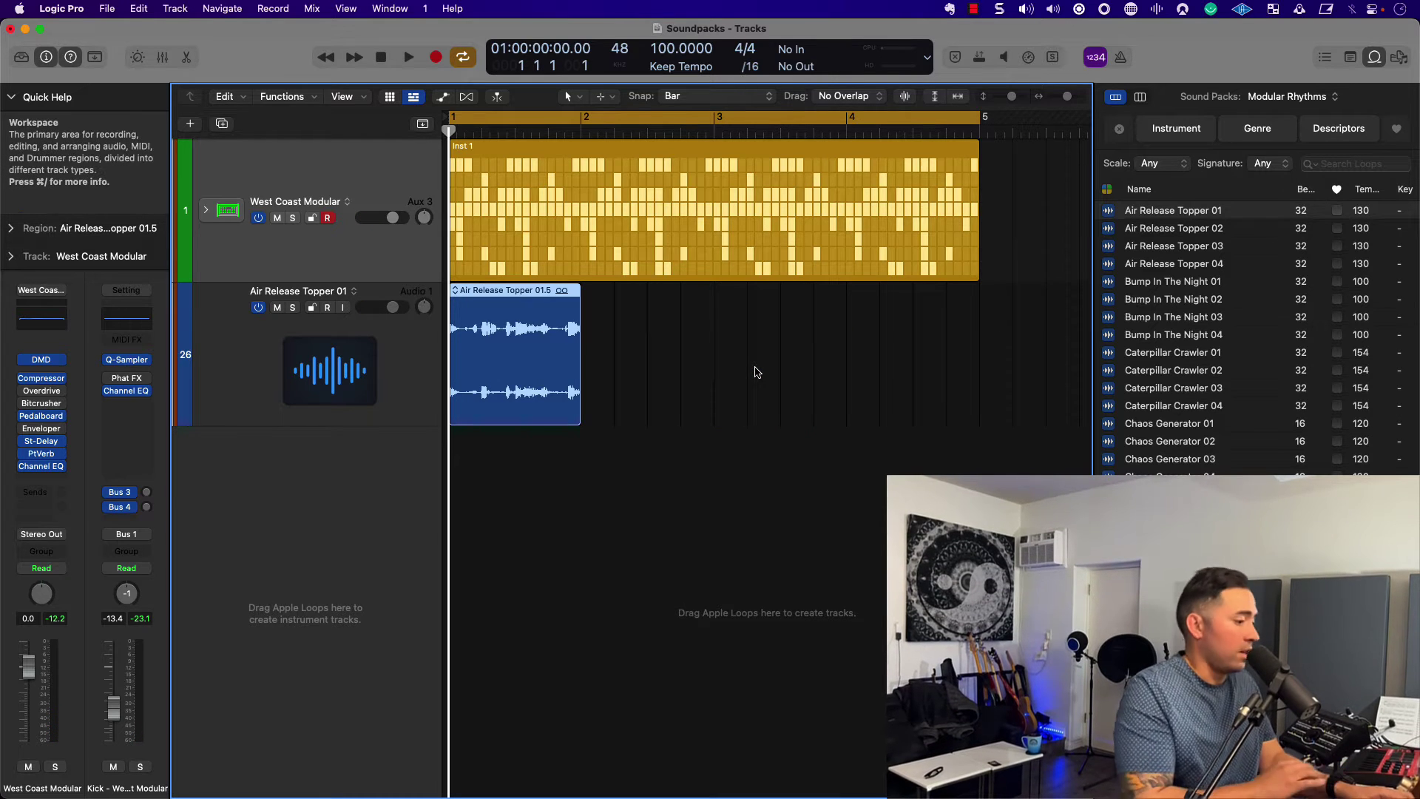
key("super+r")
key("super+r")
key("super+r")
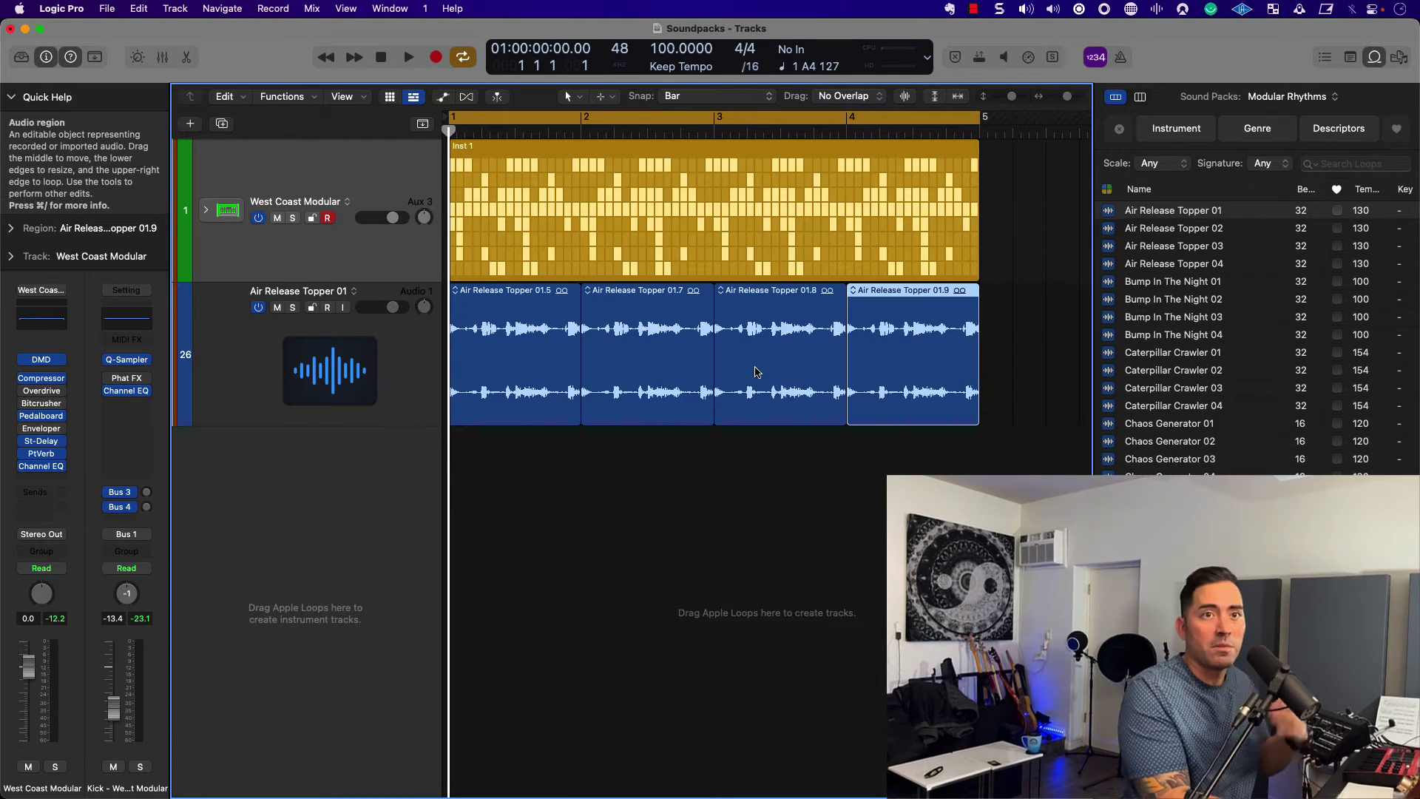
- Add short crossfades at the joins between the four Air Release Topper 01 slices and play them back
left_click_drag(988, 462, 490, 384)
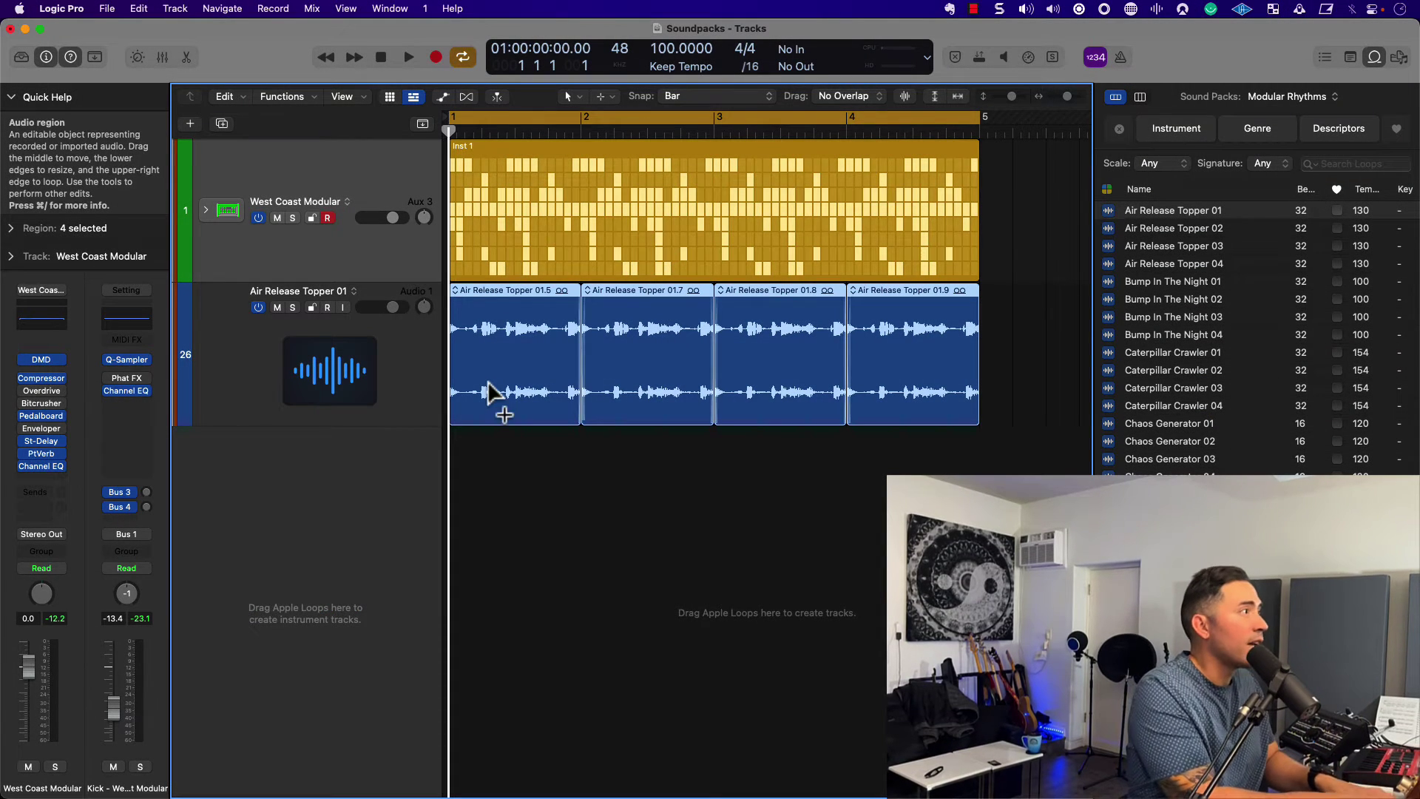
key("space")
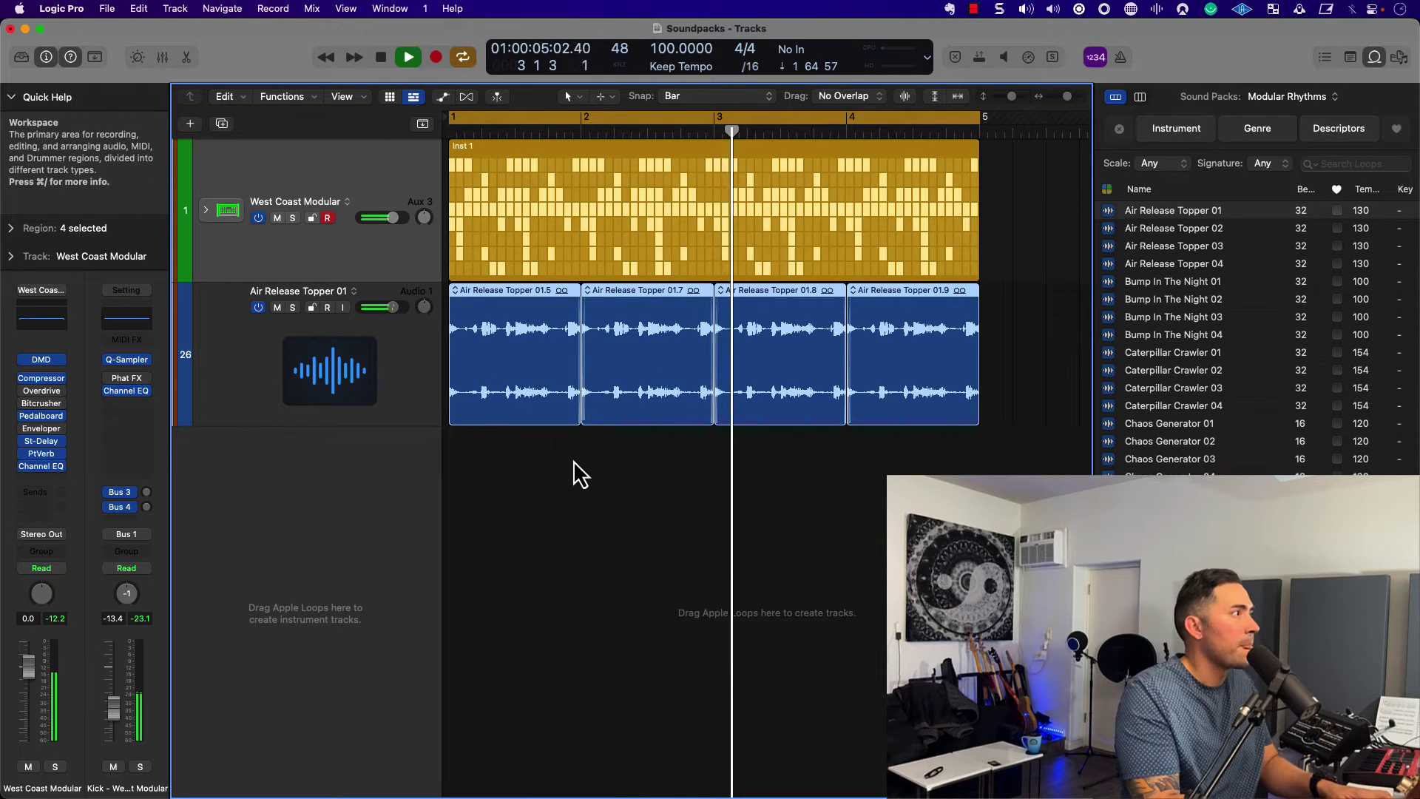
key("space")
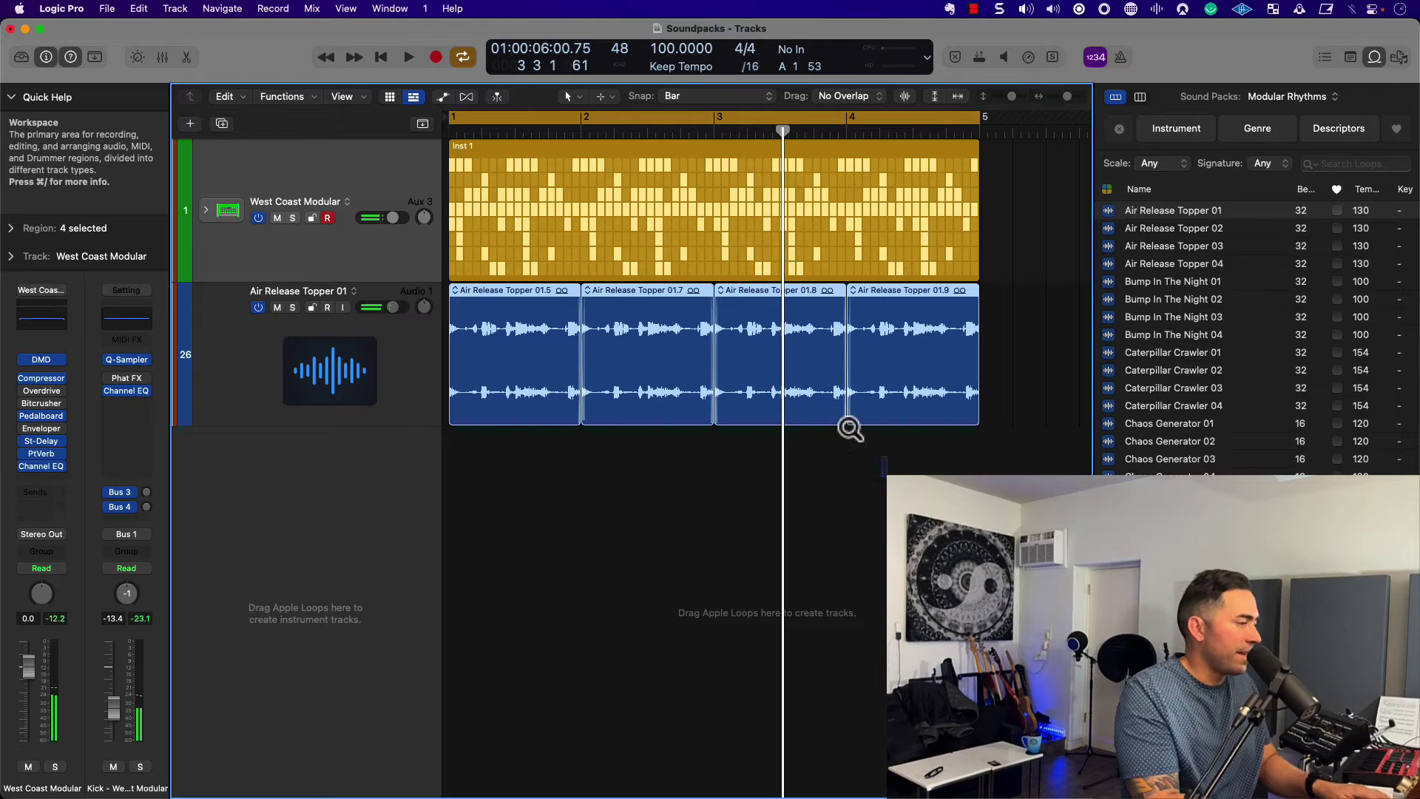
left_click_drag(850, 429, 485, 251)
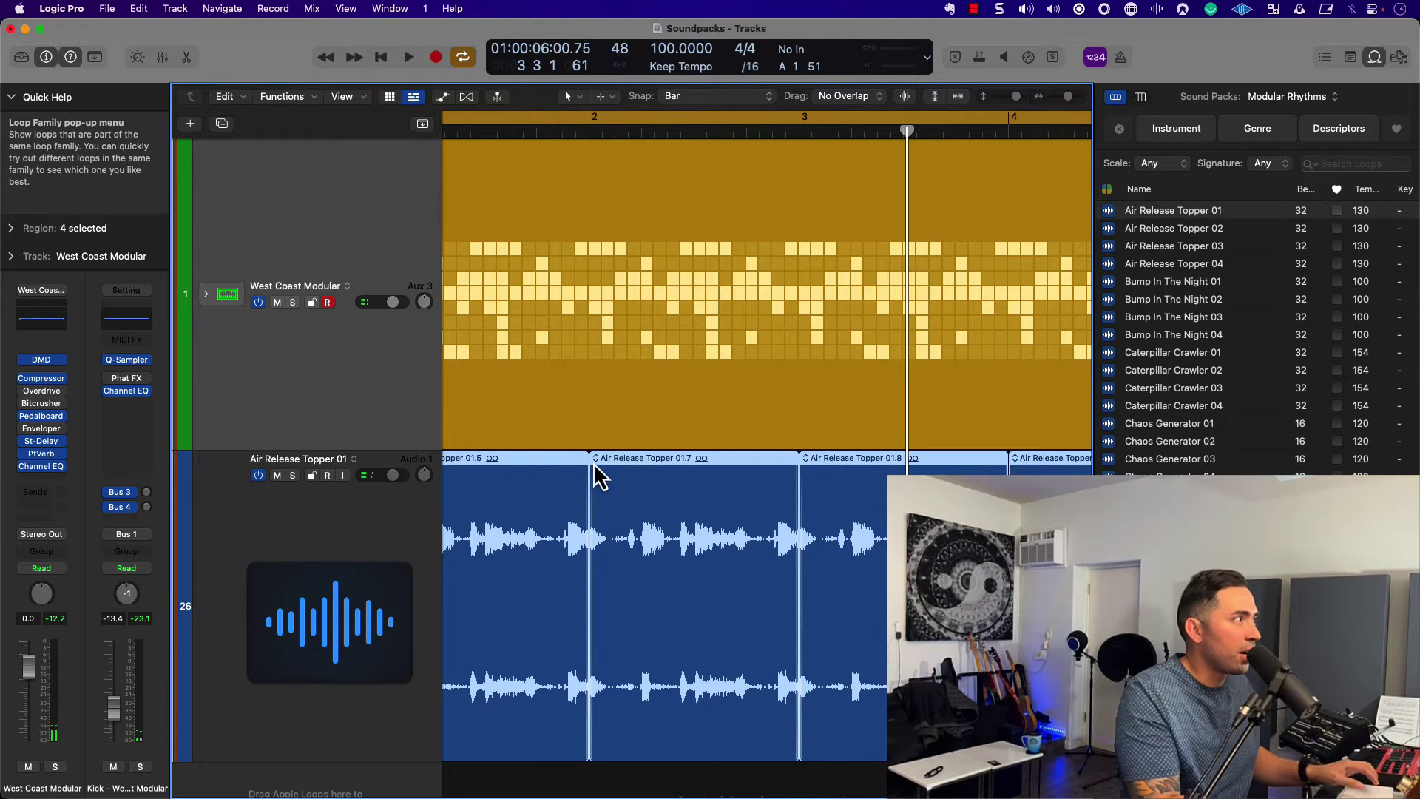
mouse_move(590, 458)
left_mouse_down()
mouse_move(604, 457)
mouse_move(562, 464)
left_mouse_up()
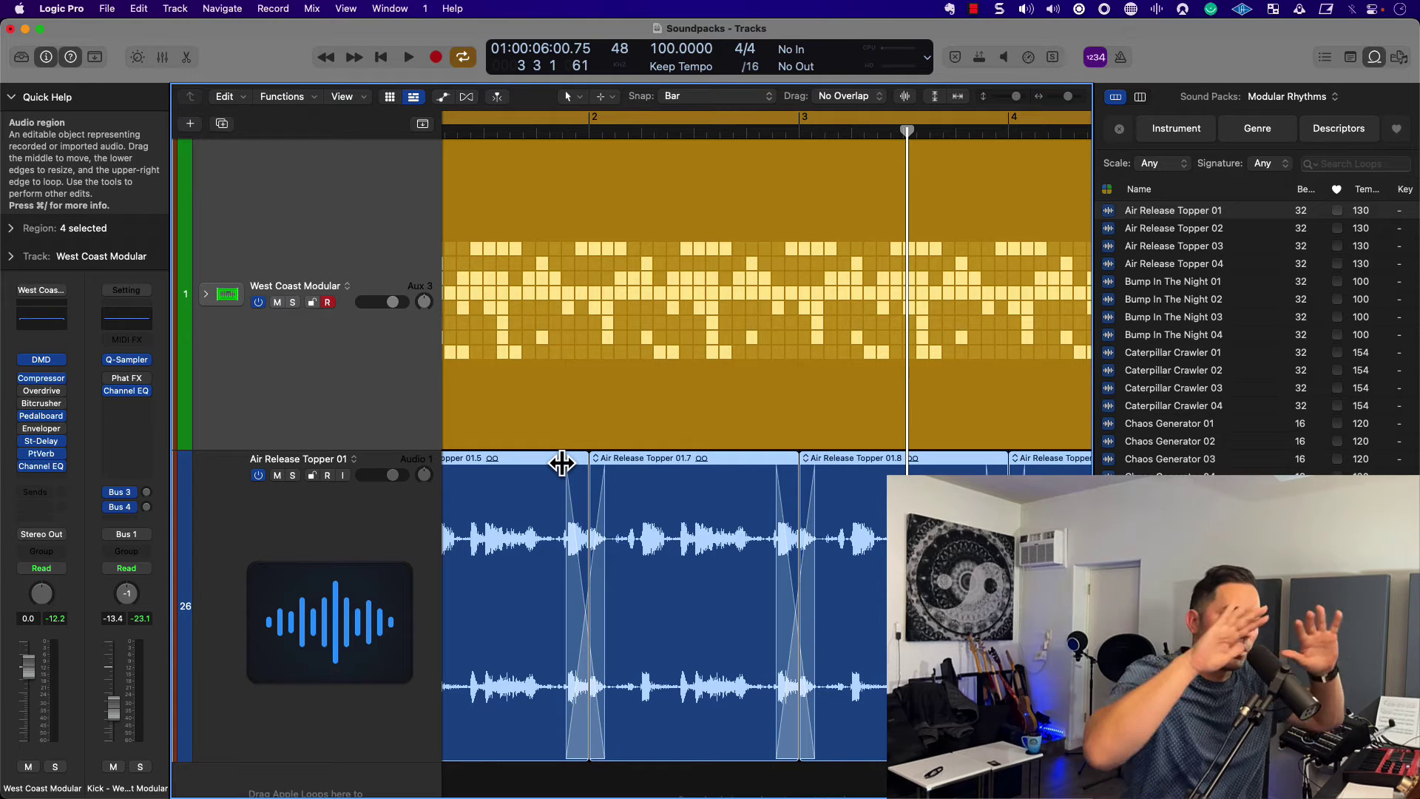
key("space")
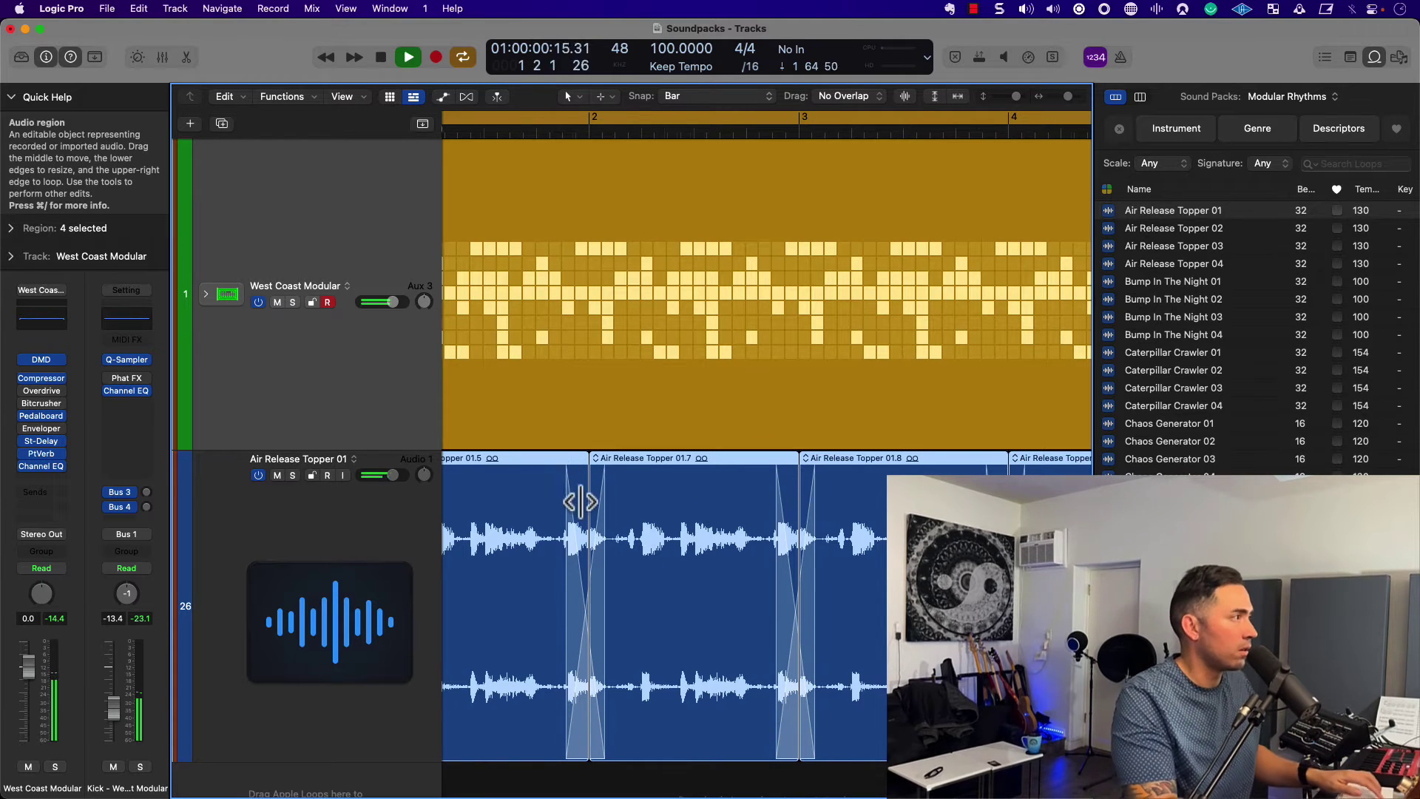
scroll(581, 503, "left", 5)
scroll(581, 502, "down", 2)
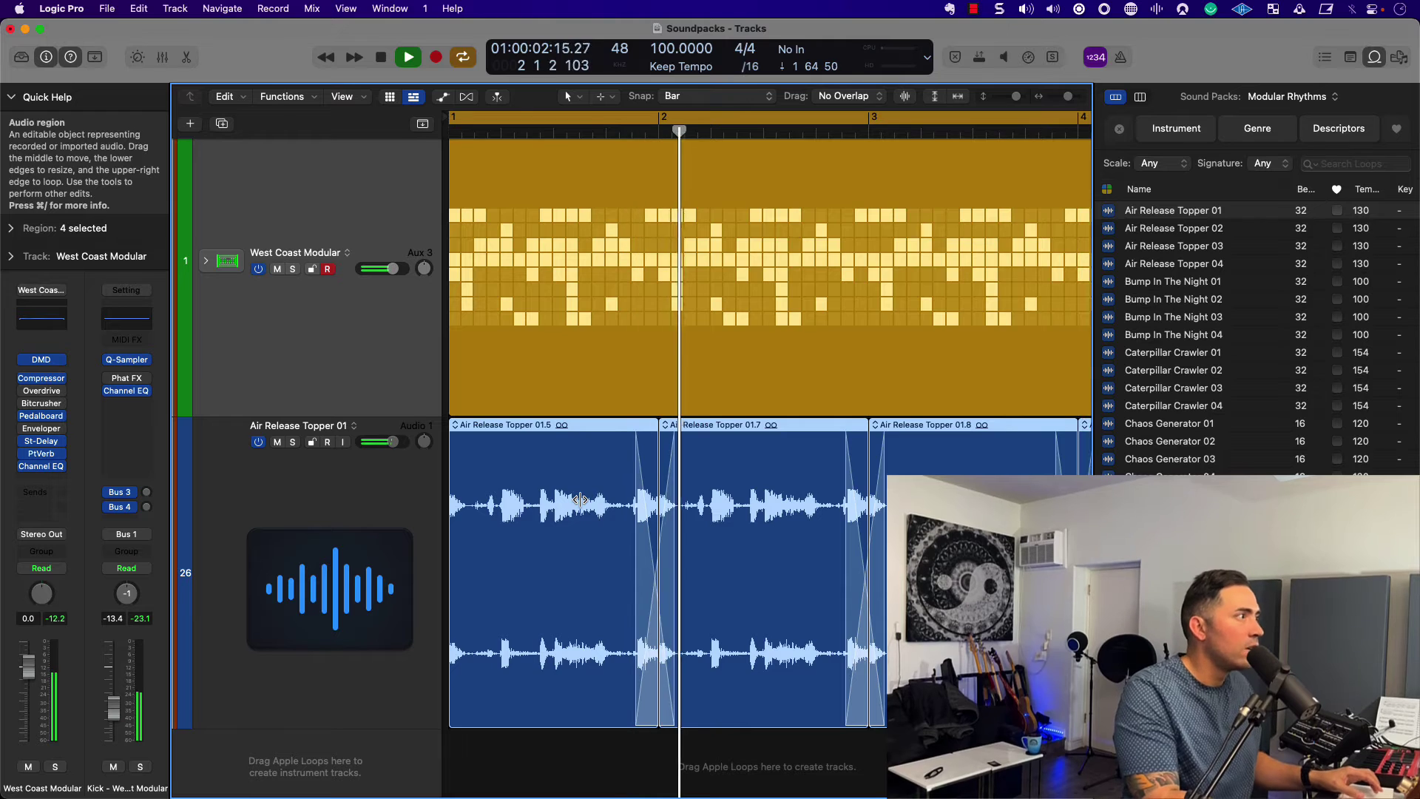
key("super+Left")
- Open an empty Audio FX slot on the Air Release Topper 01 track
left_click(358, 533)
key("space")
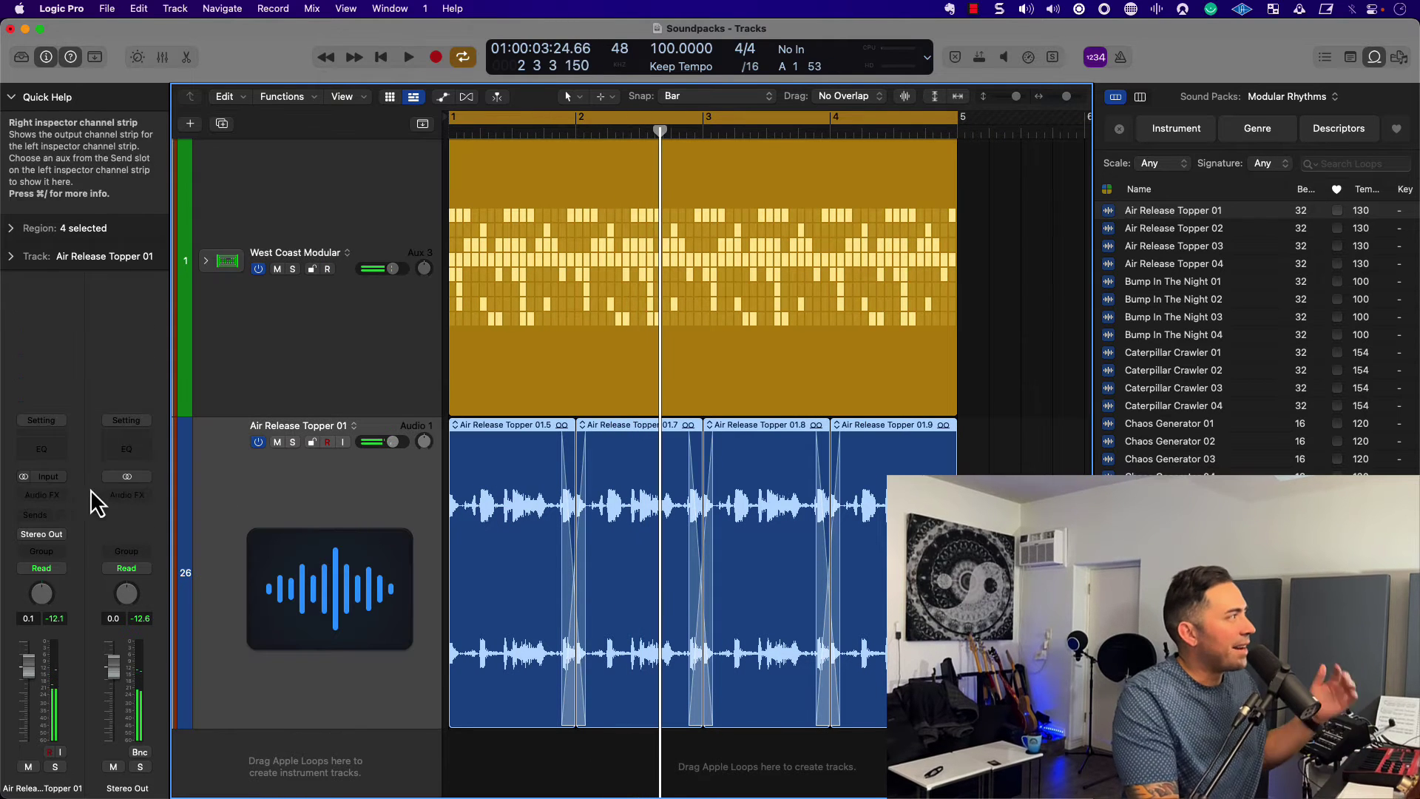
left_click(55, 497)
left_click(56, 497)
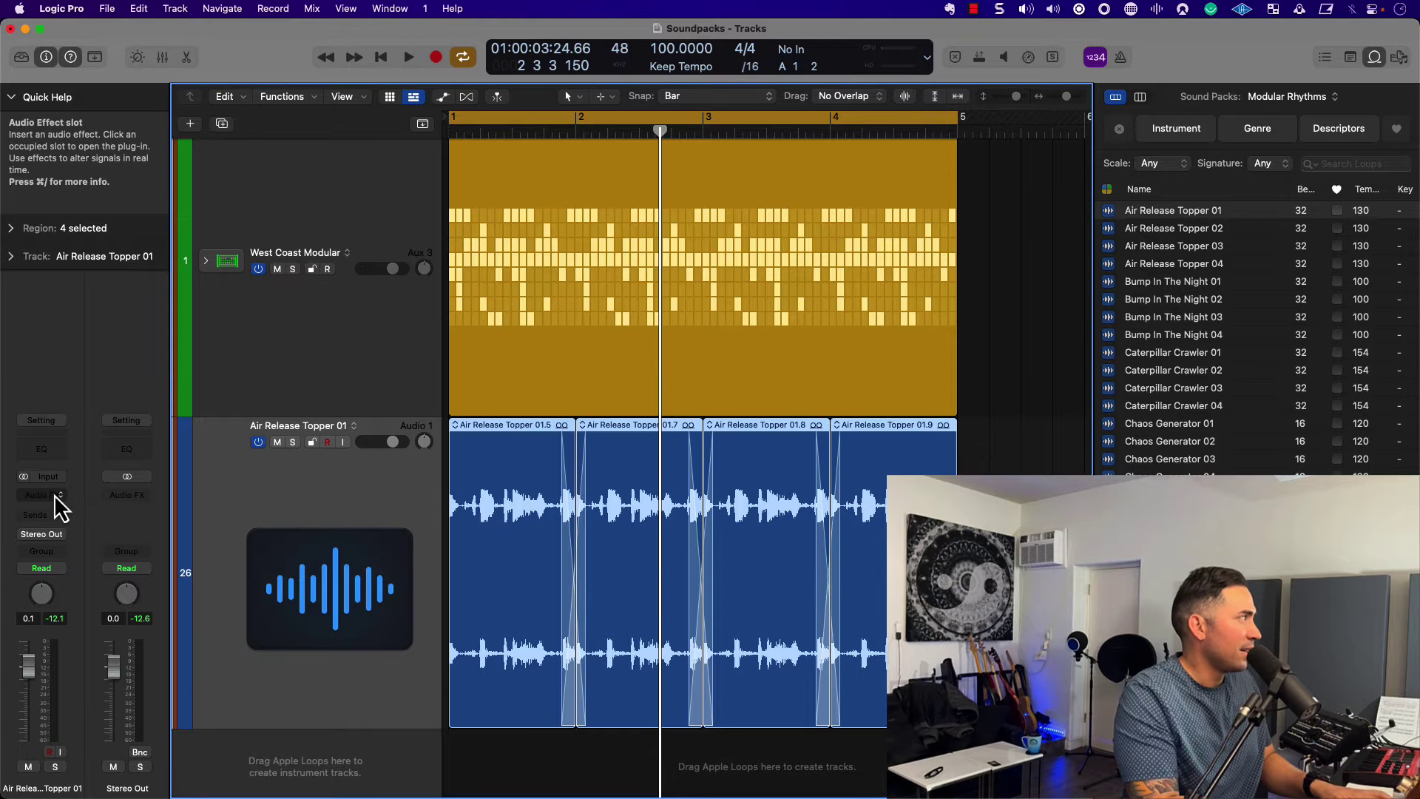
left_click(55, 497)
- Insert ChromaVerb via a 'chro' search, lower its Density to 45%, and close it
type("chro")
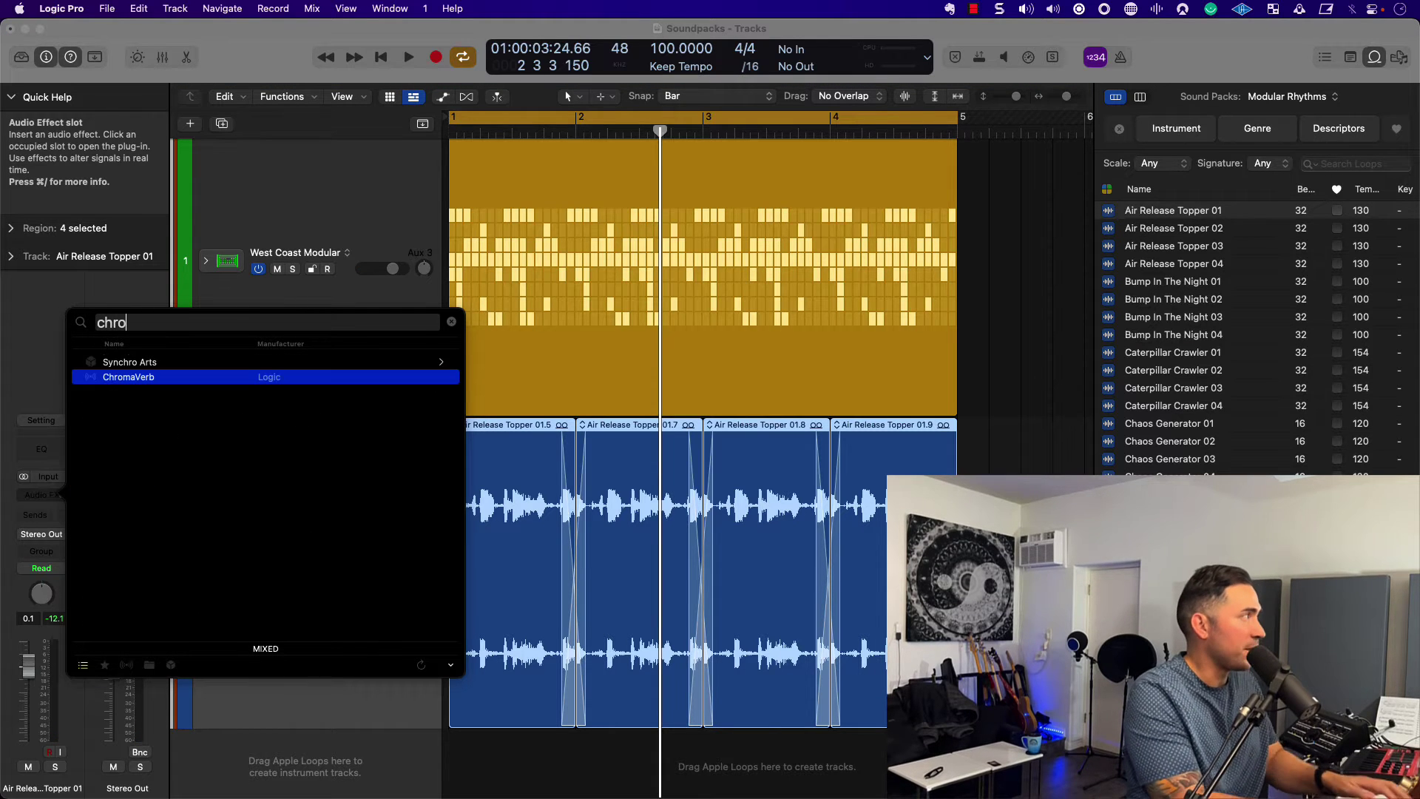
key("Return")
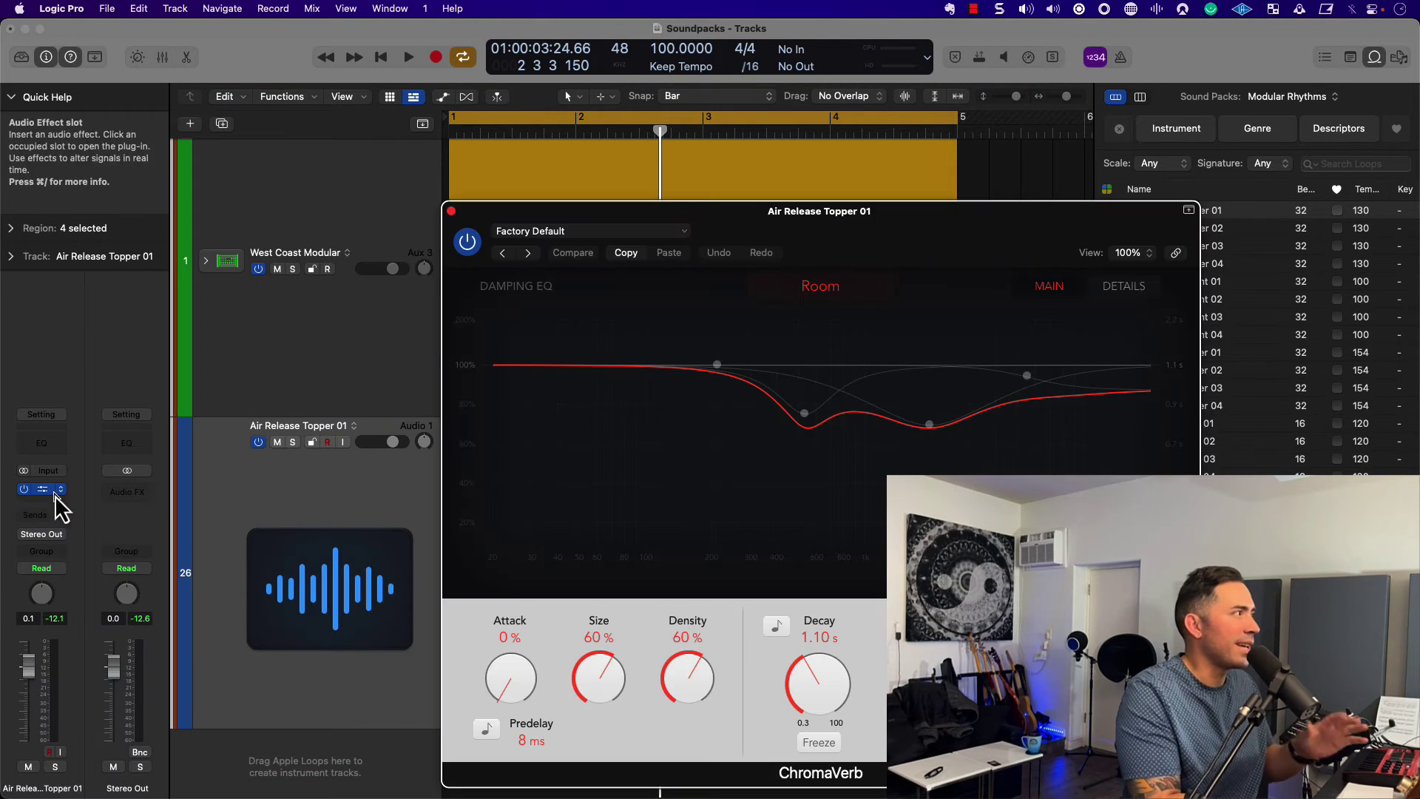
key("space")
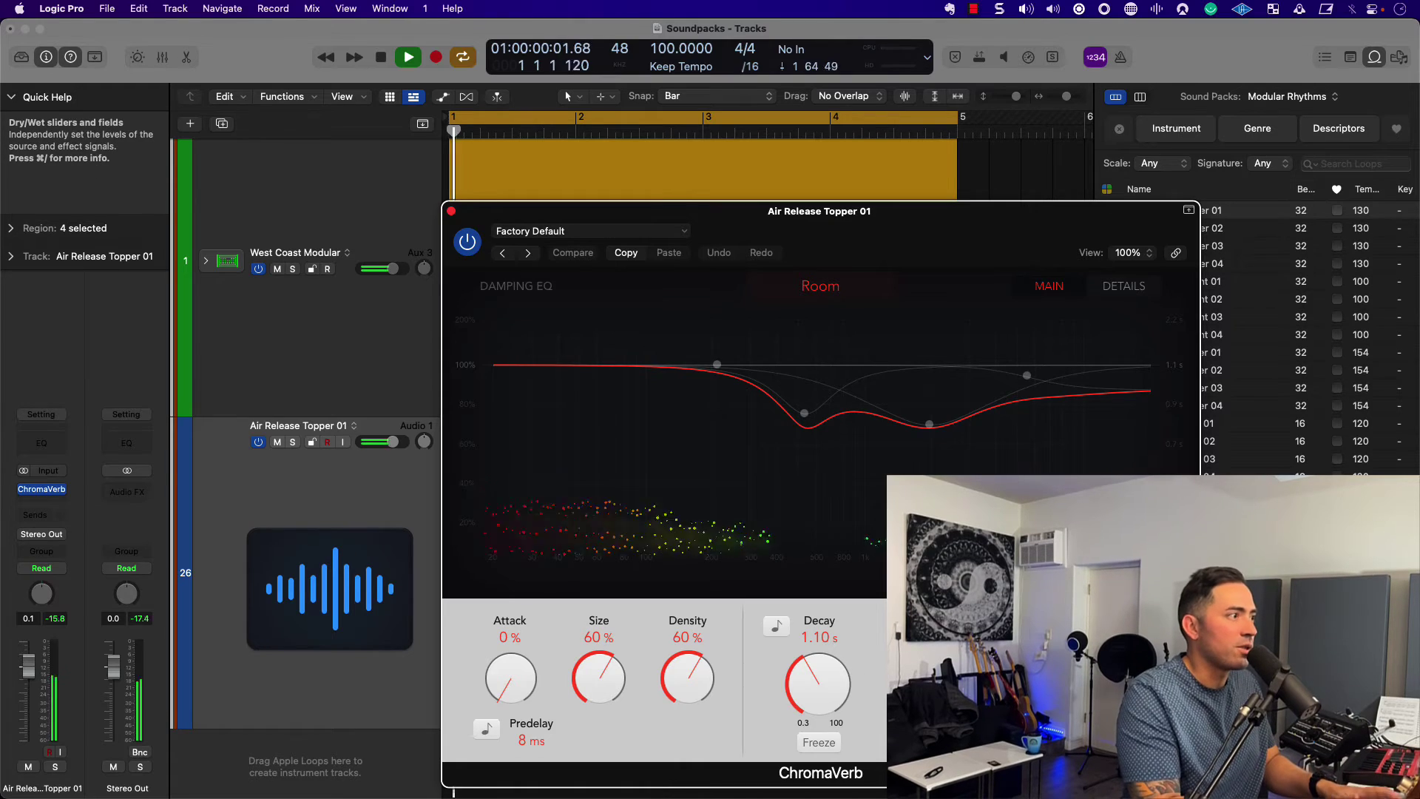
left_click(773, 689)
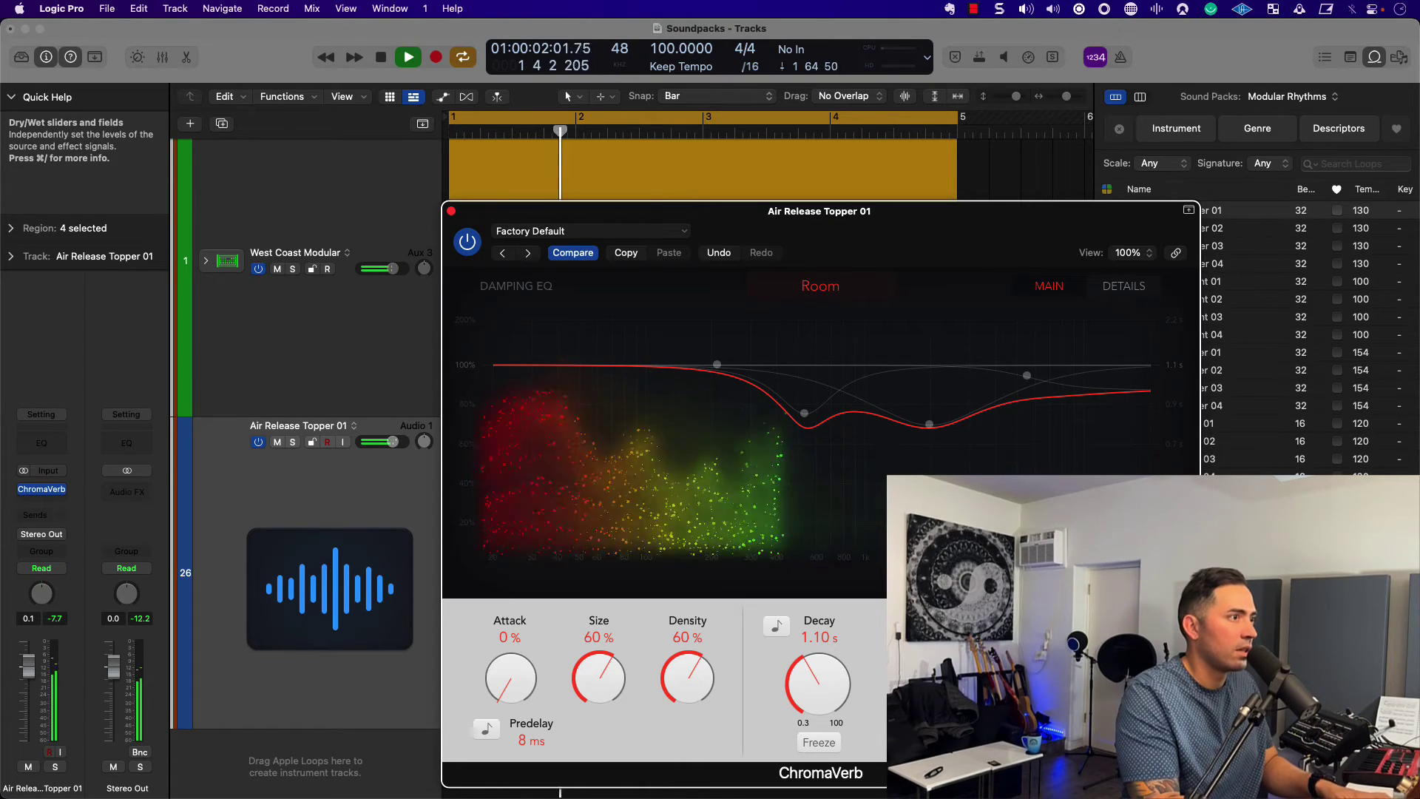
left_click_drag(688, 677, 712, 721)
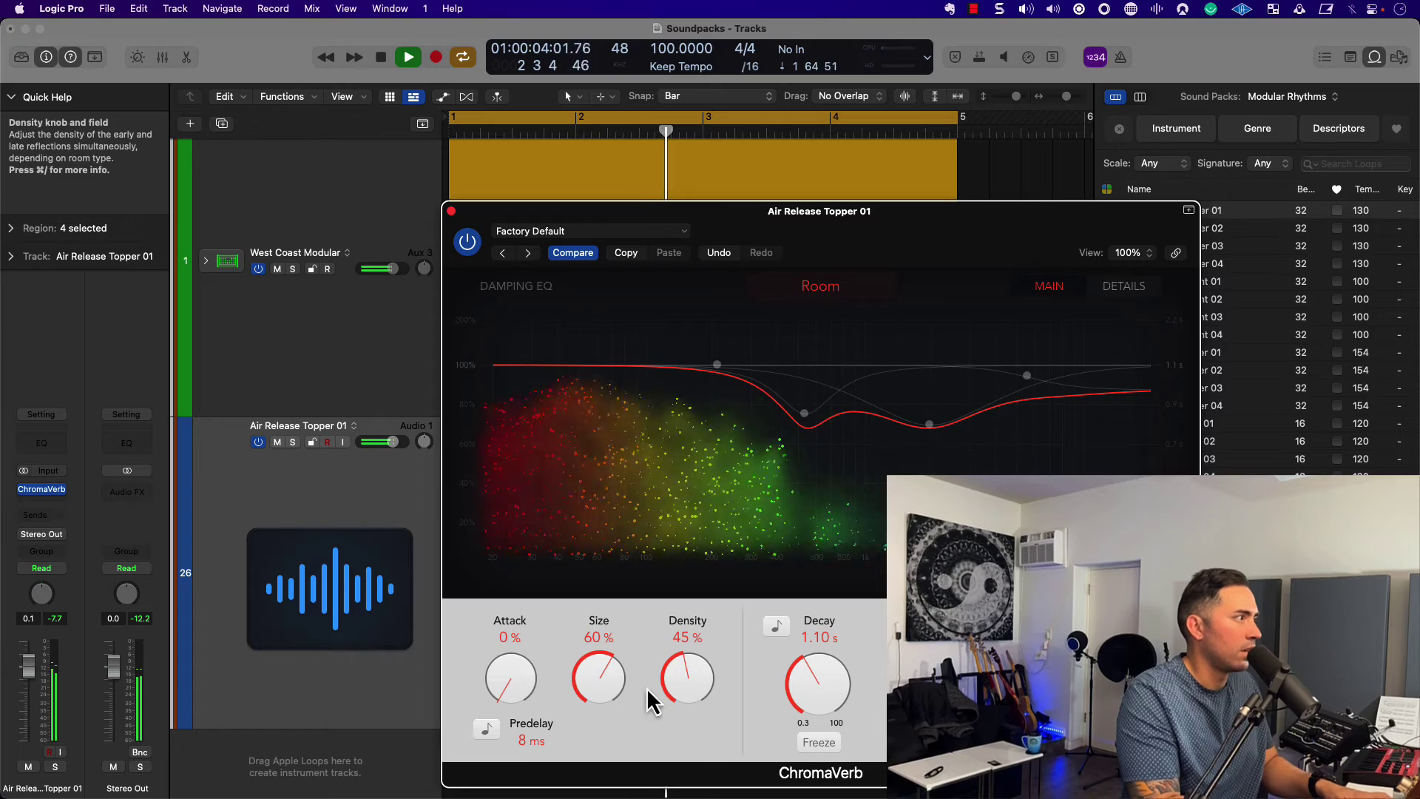
left_click(618, 692)
key("super+w")
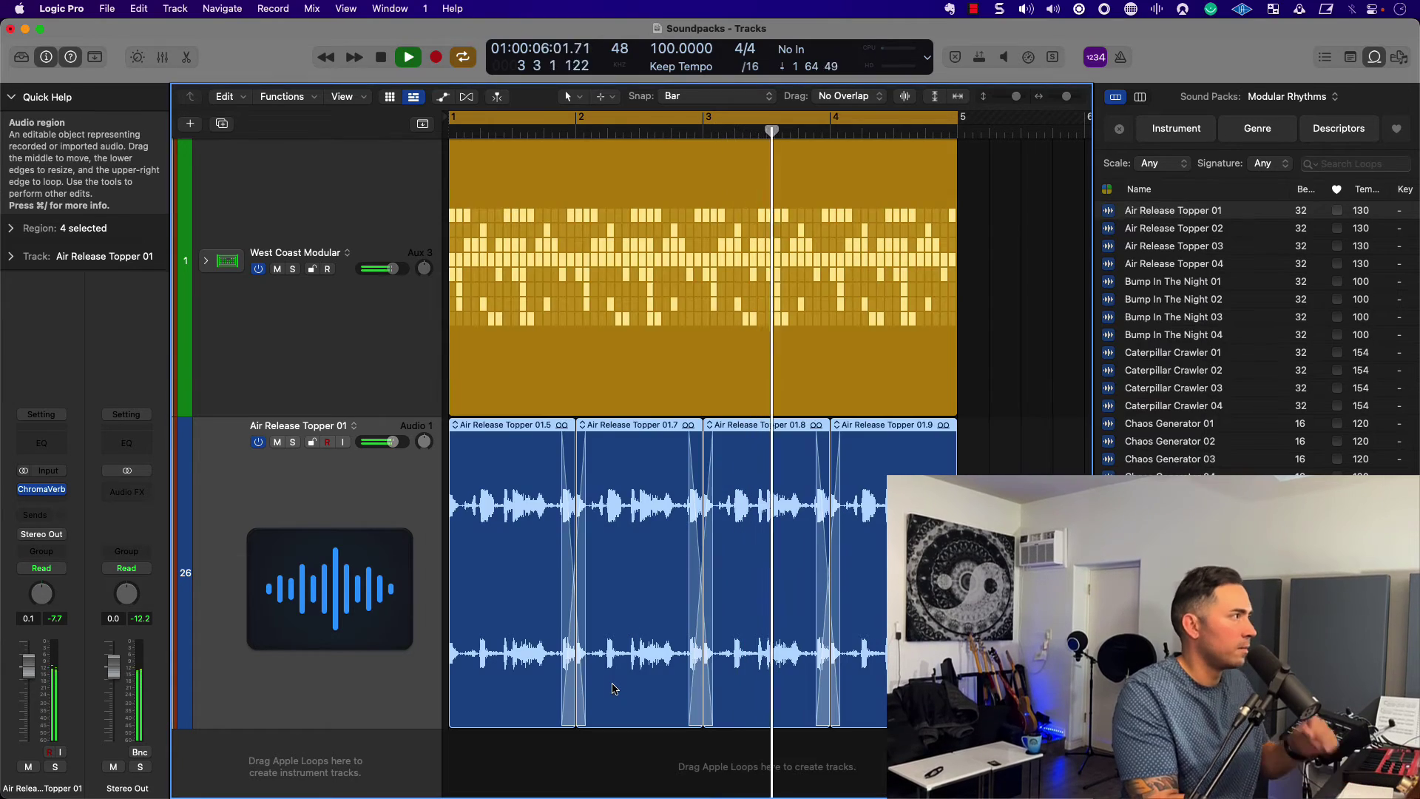
scroll(612, 689, "down", 3)
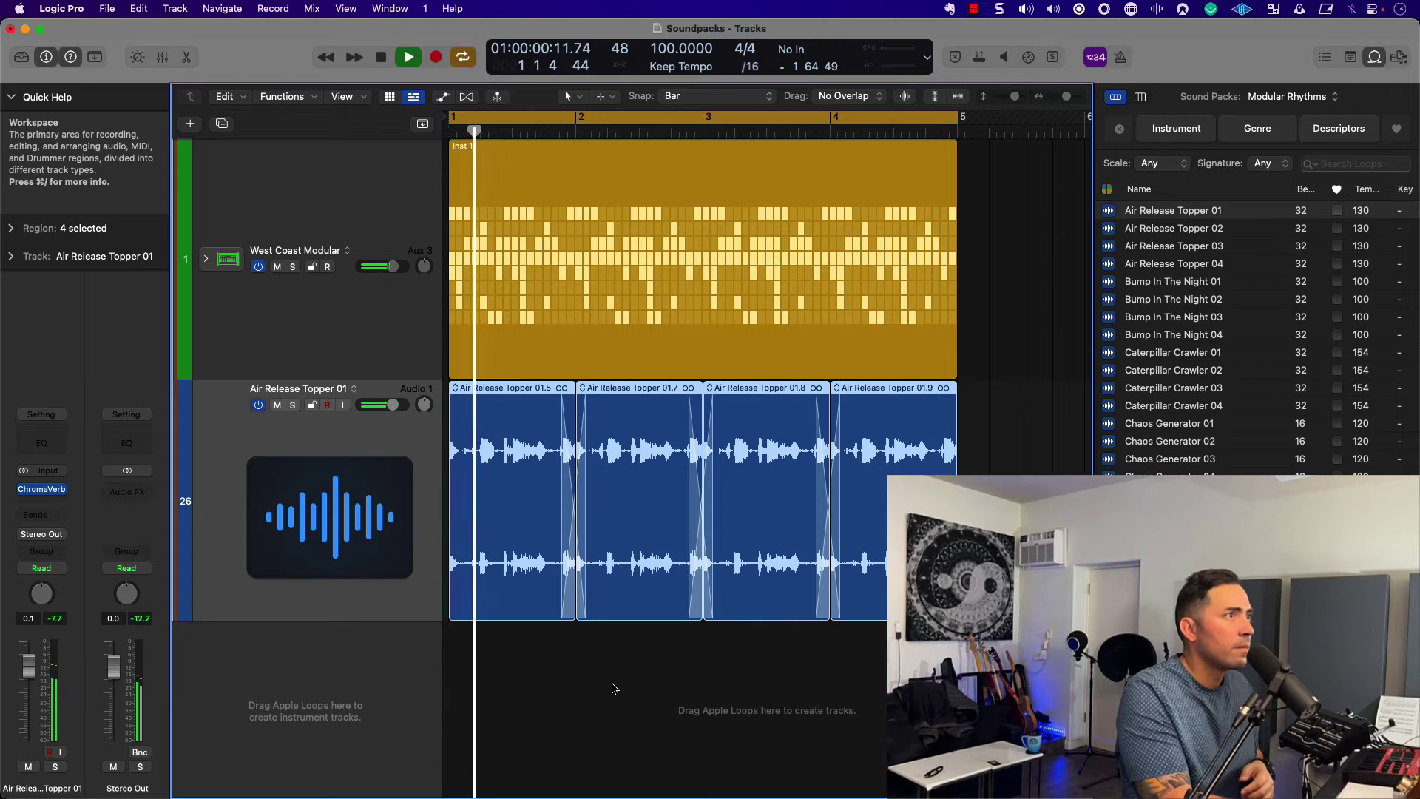
key("space")
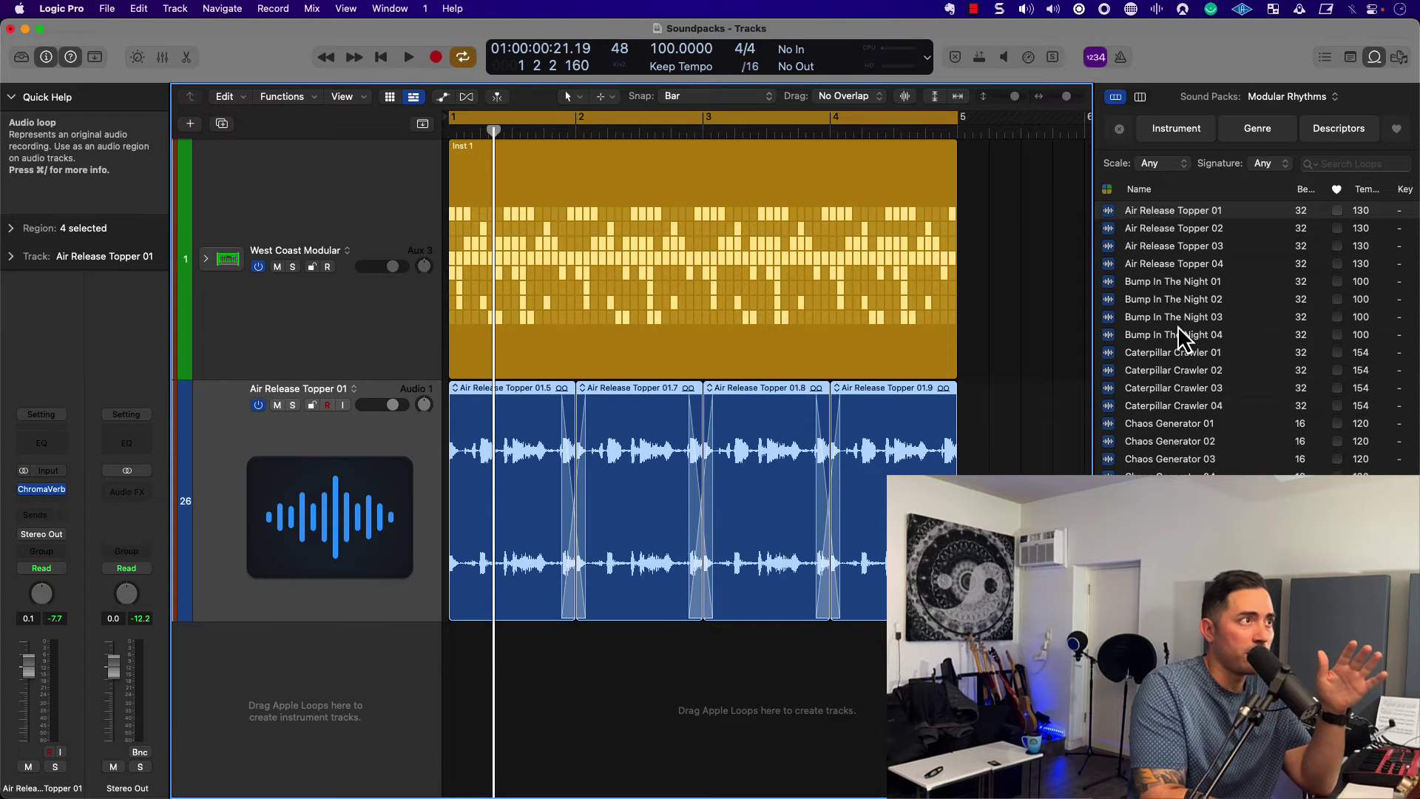
scroll(1178, 328, "down", 20)
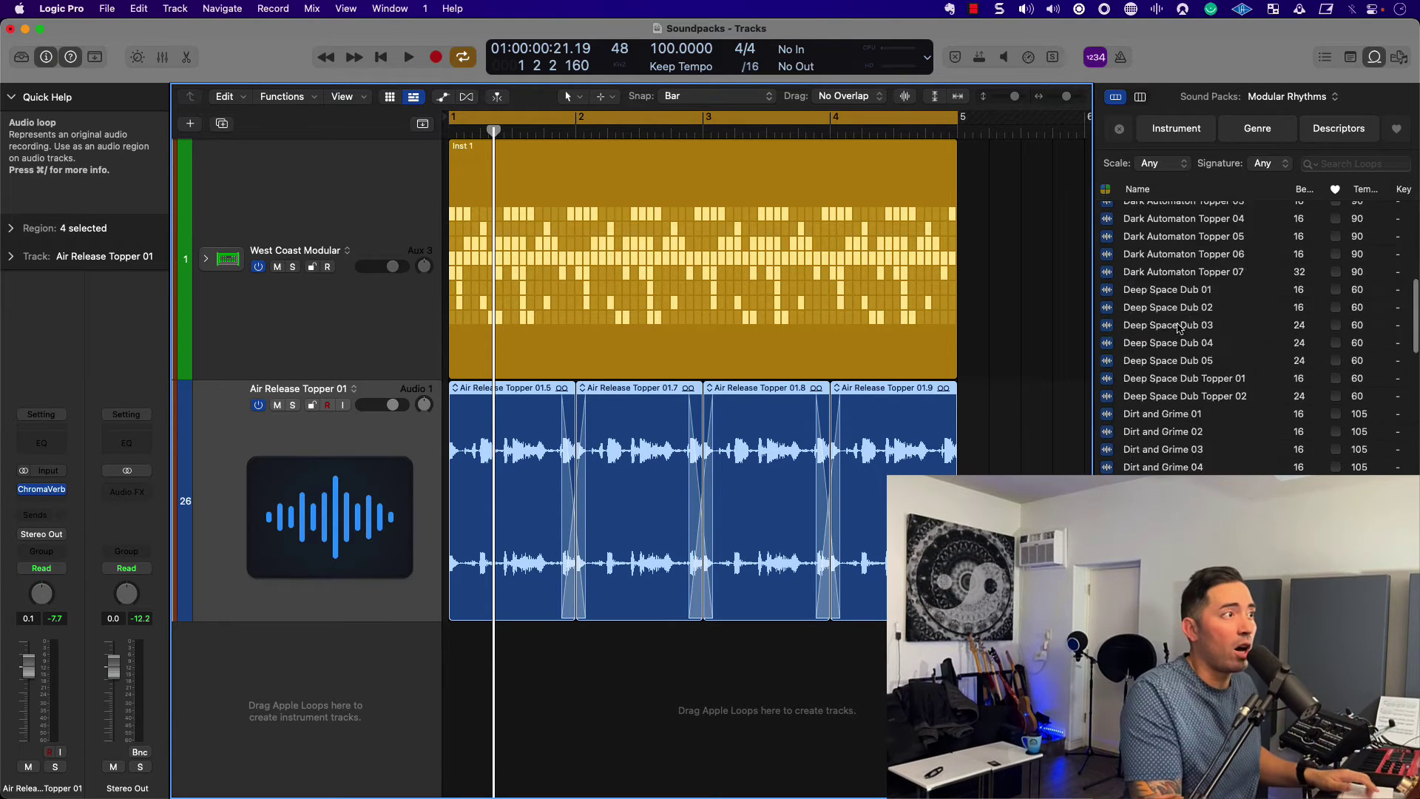
scroll(1179, 328, "up", 20)
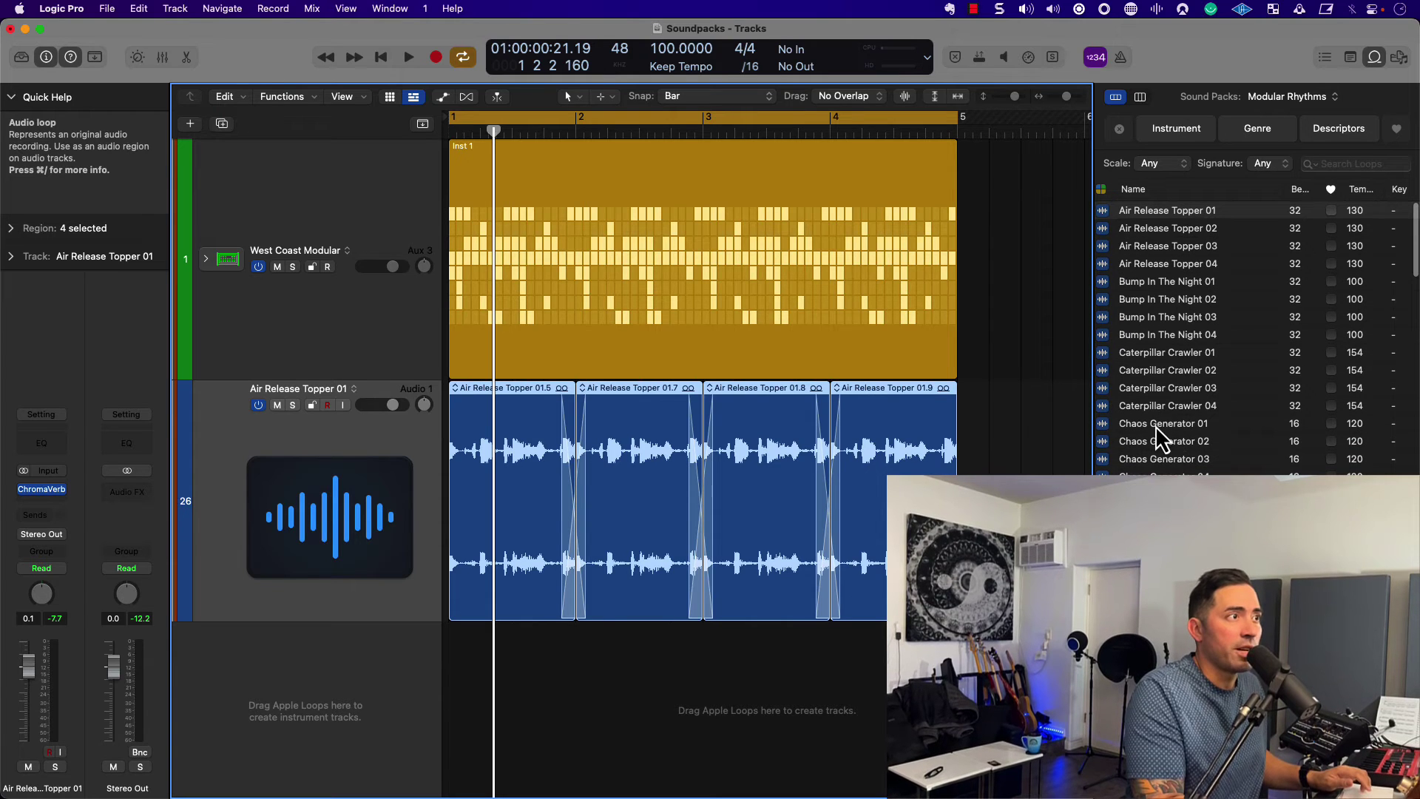
left_click(1178, 328)
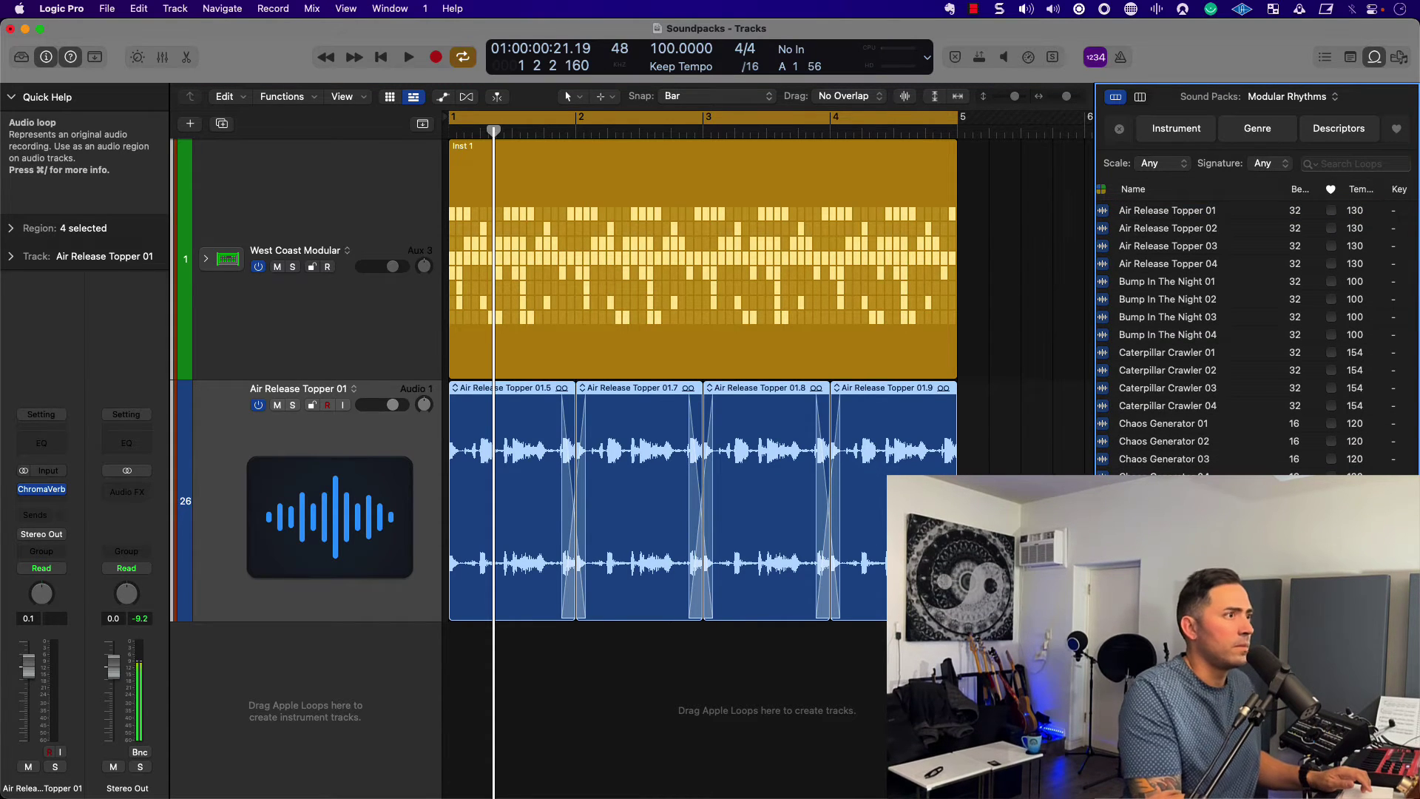
key("Down")
key("Down")
key("Down")
key("Down")
key("Down")
key("Down")
key("Down")
key("Down")
key("Down")
key("Down")
key("Down")
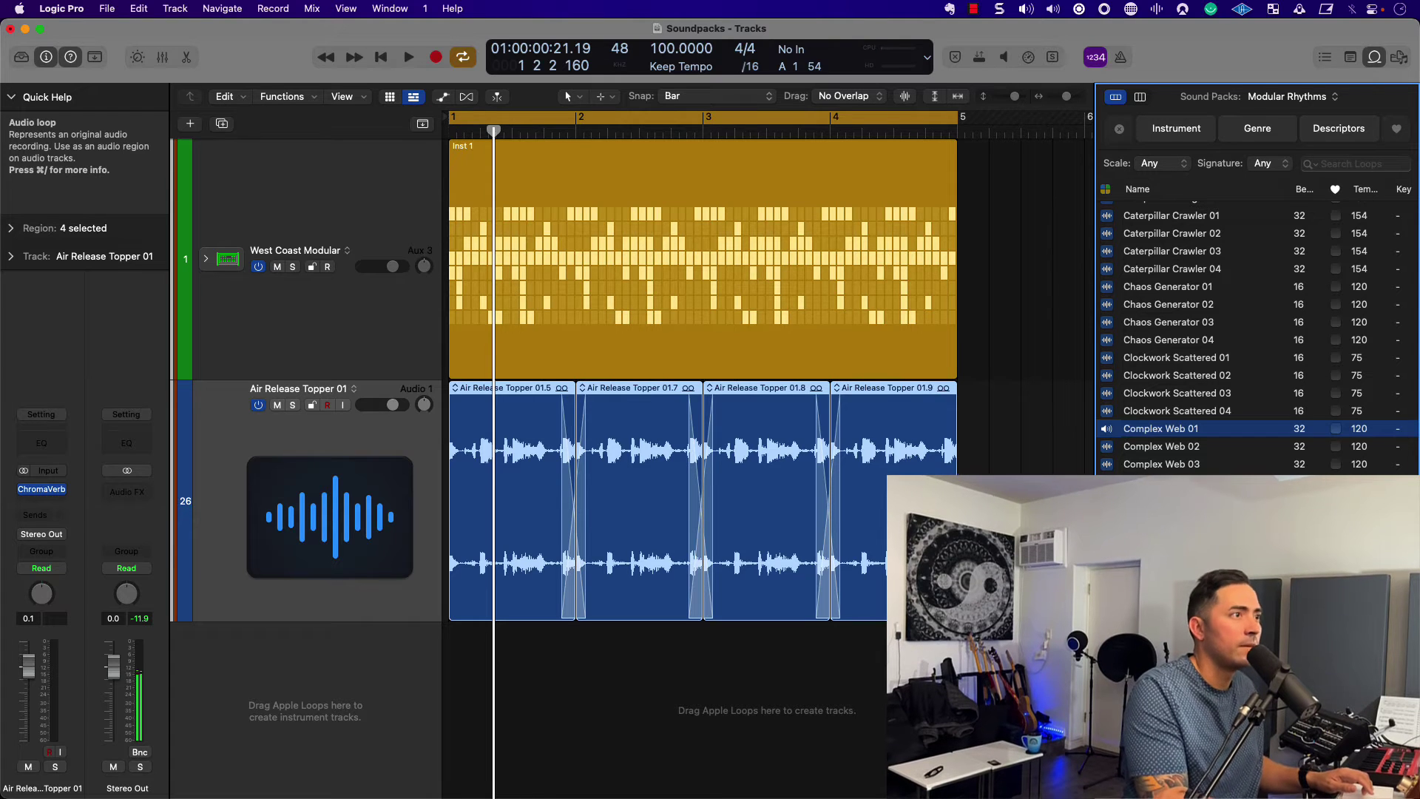
key("Tab")
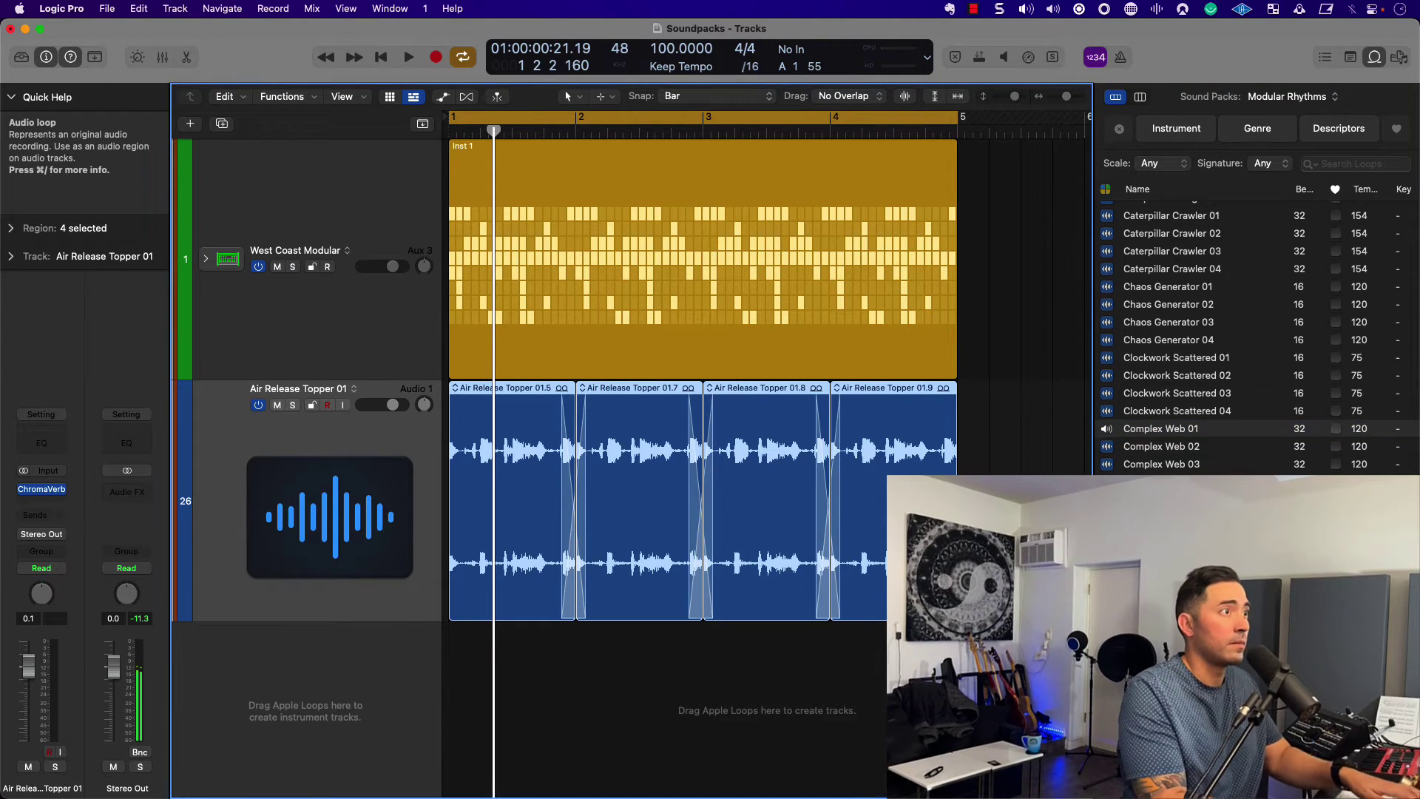
key("space")
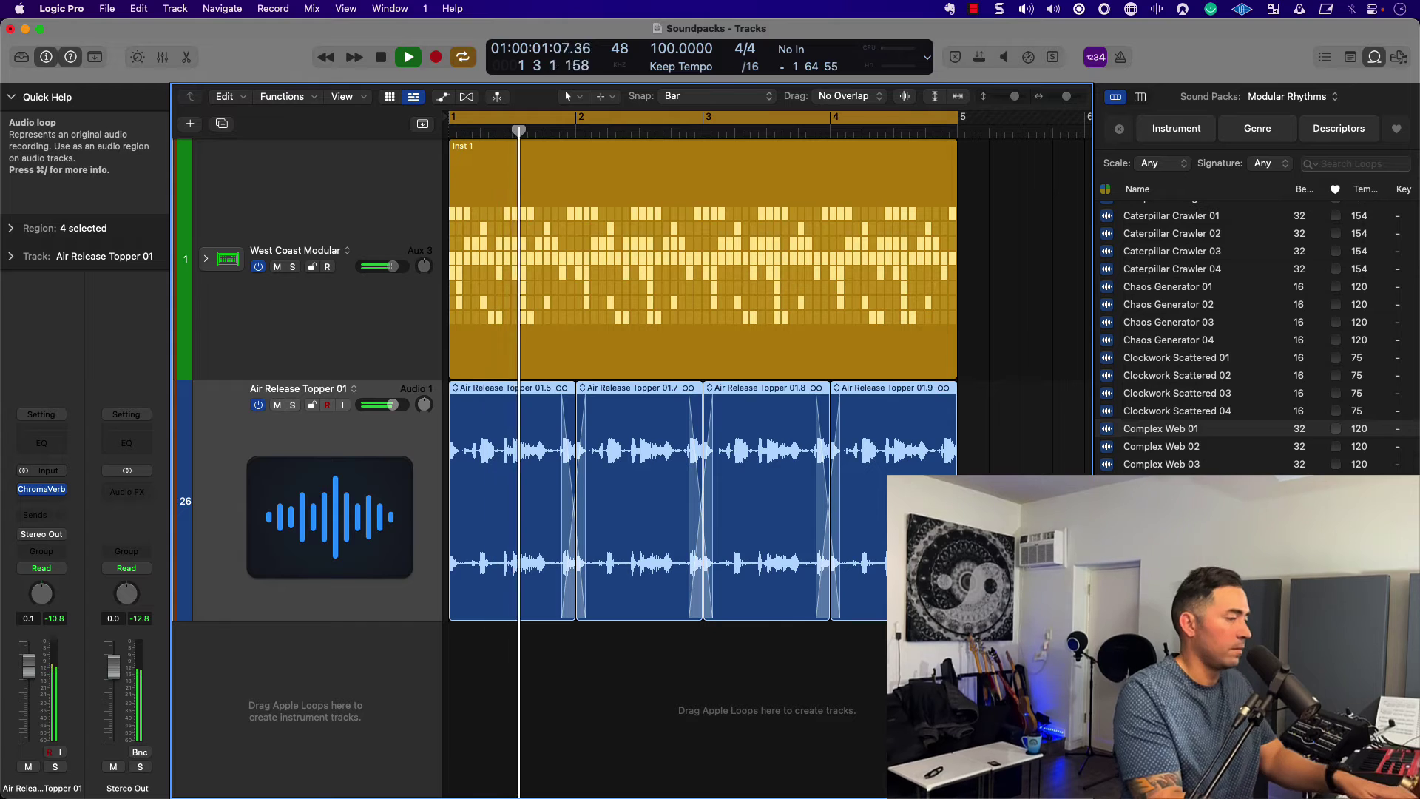
key("Tab")
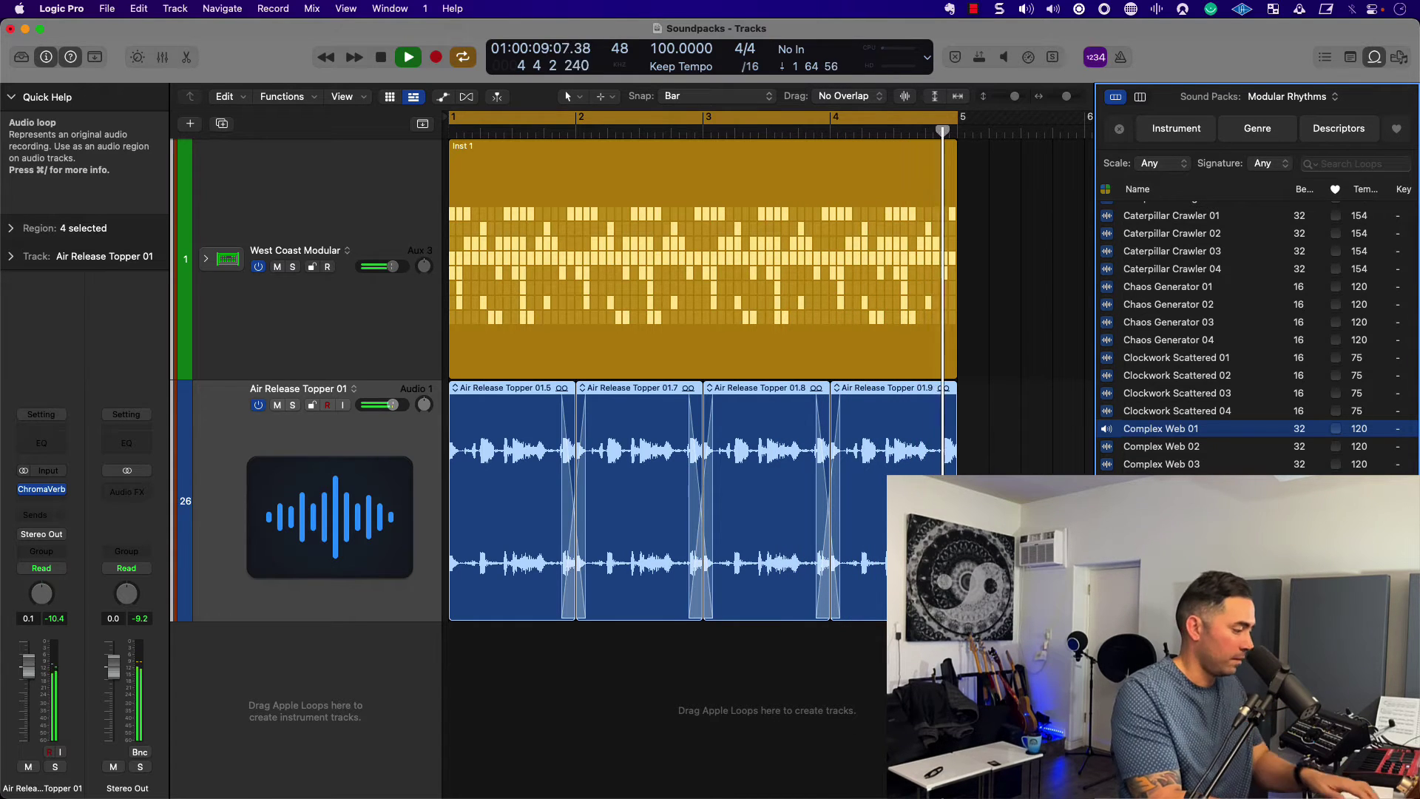
key("space")
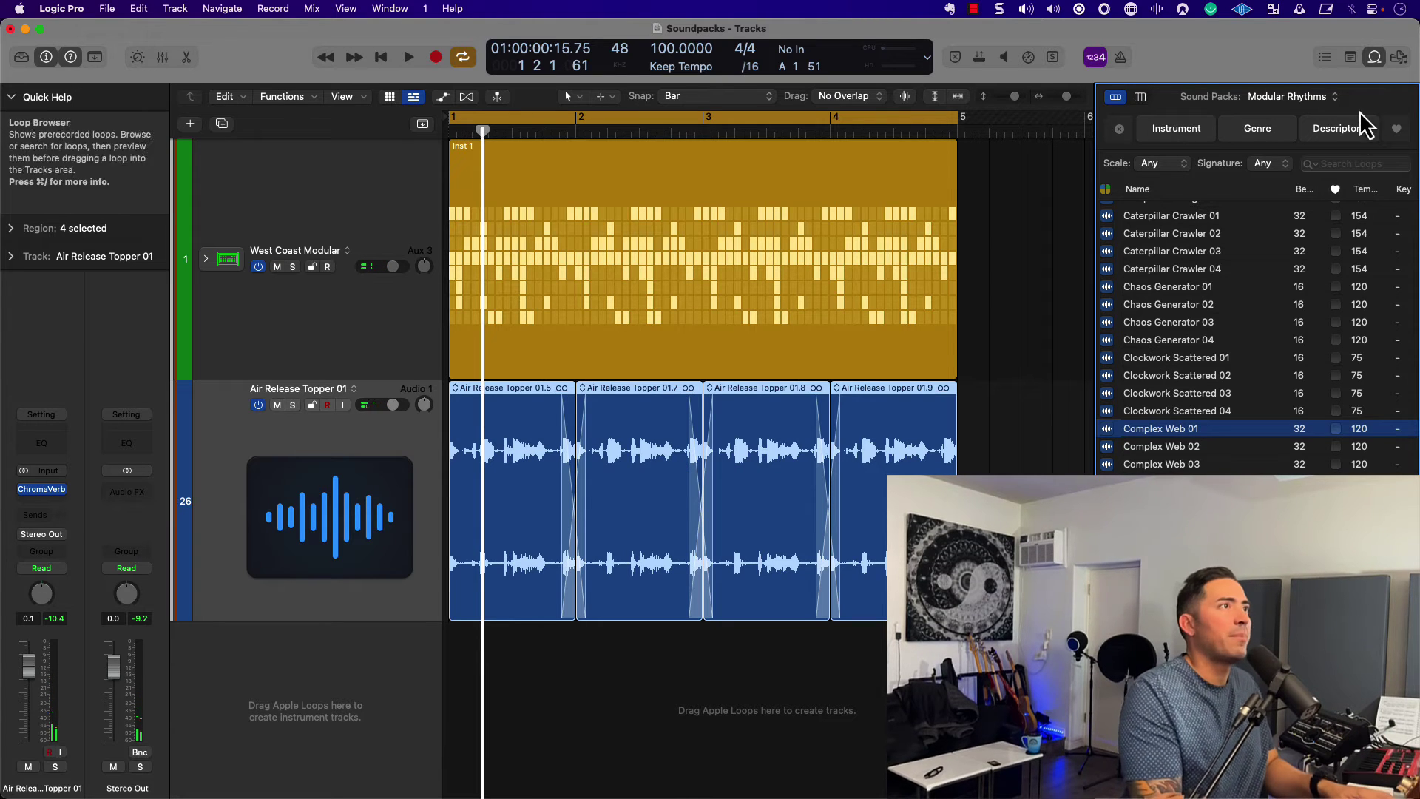
- Filter the loop browser to the Beat Tape sound pack and find the Night Skies loops
left_click(1319, 97)
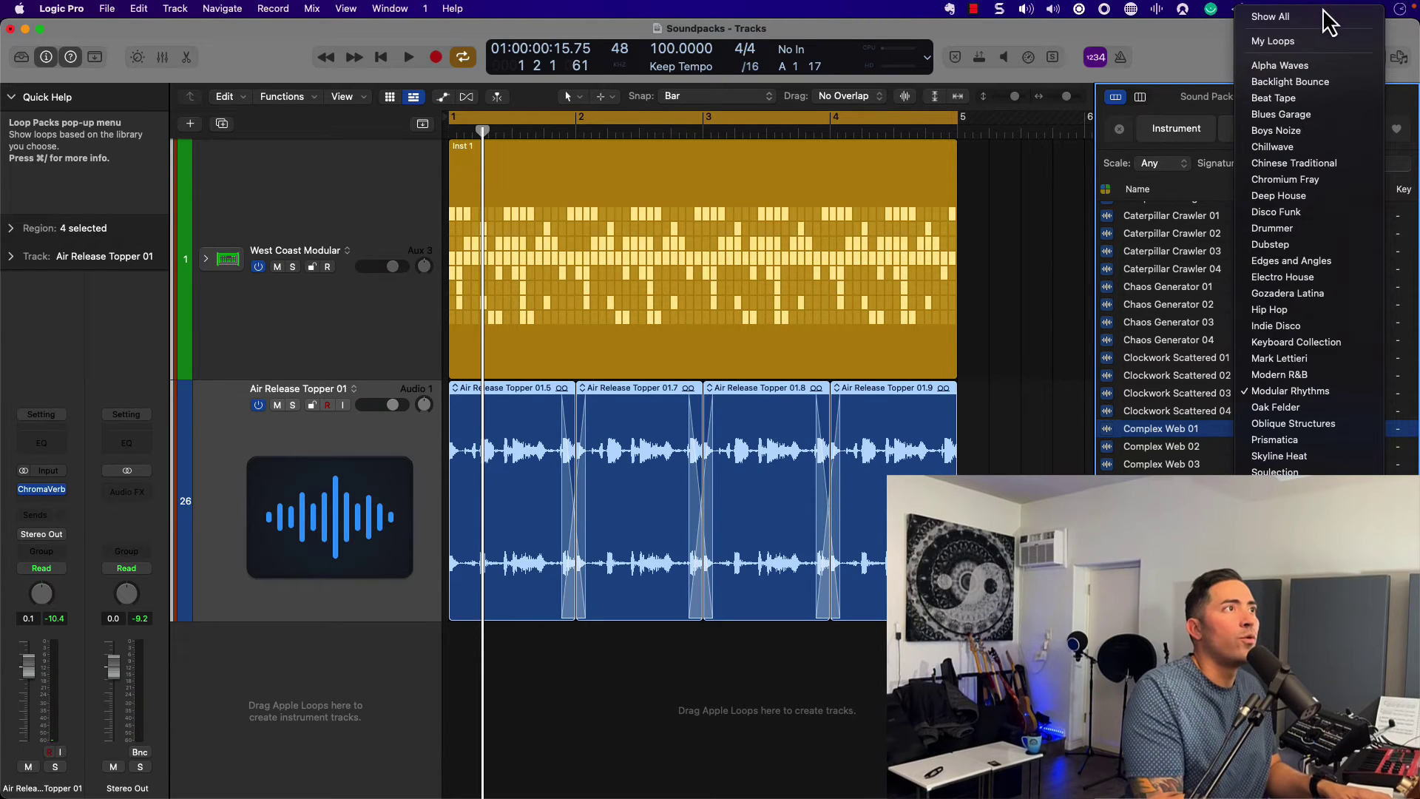
left_click(1330, 104)
scroll(1161, 318, "down", 15)
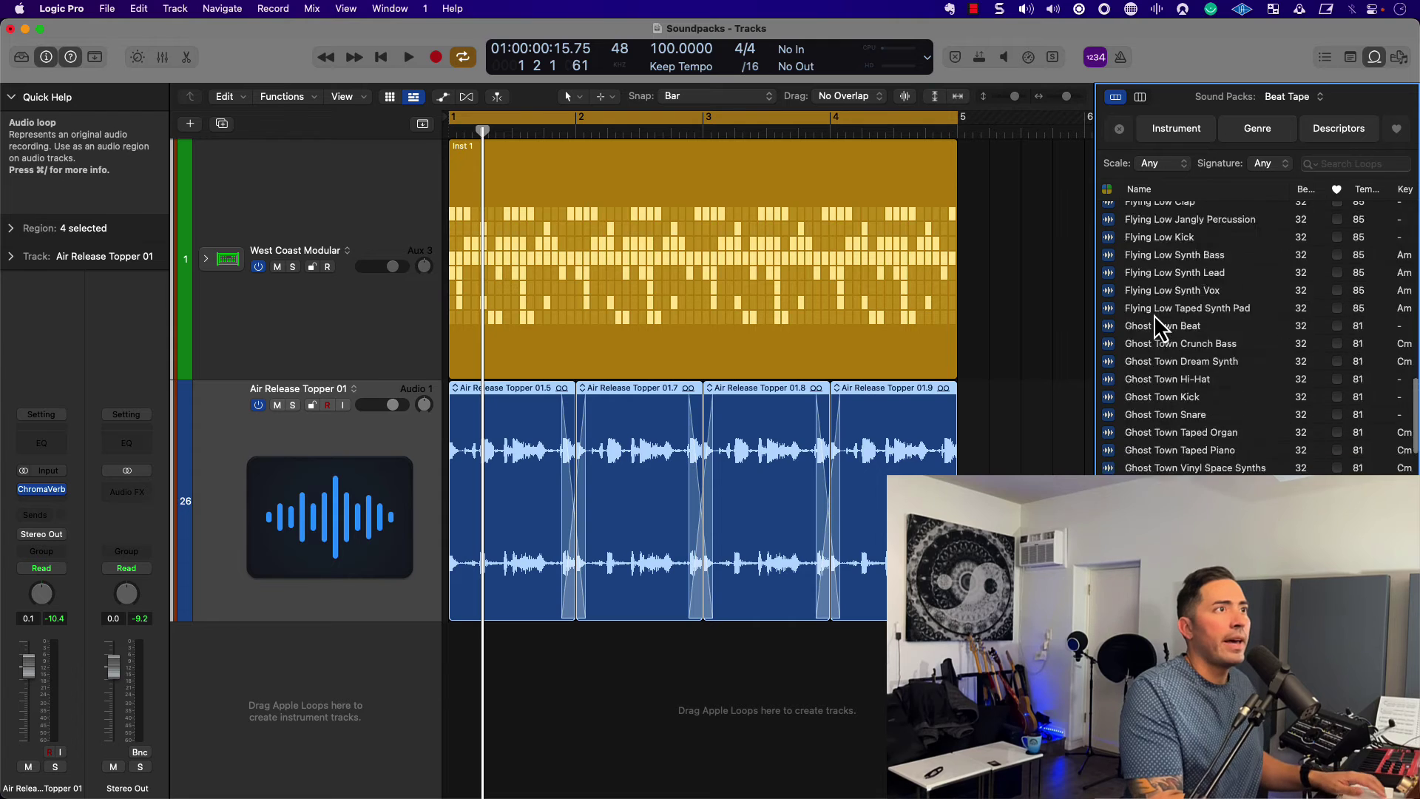
scroll(1160, 325, "up", 5)
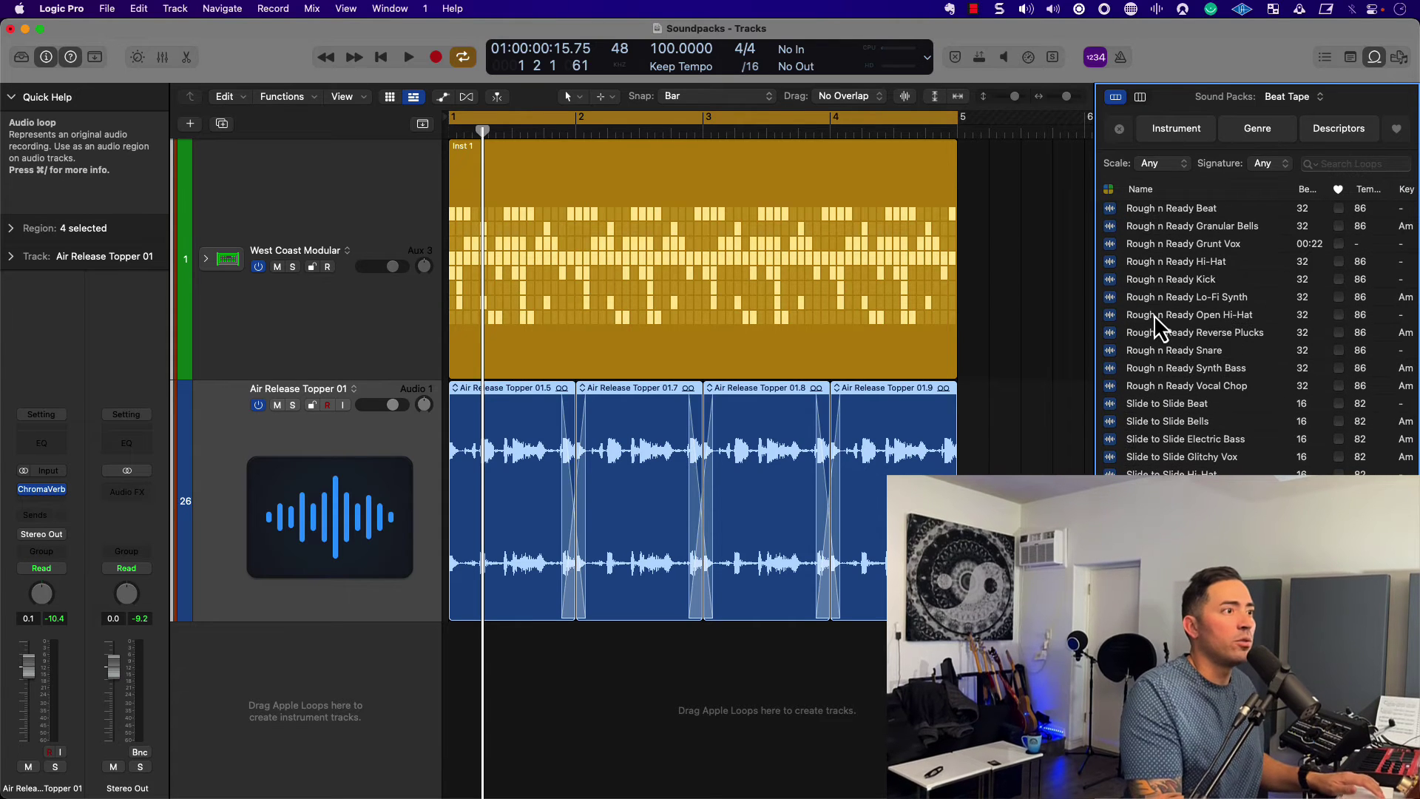
scroll(1183, 333, "up", 5)
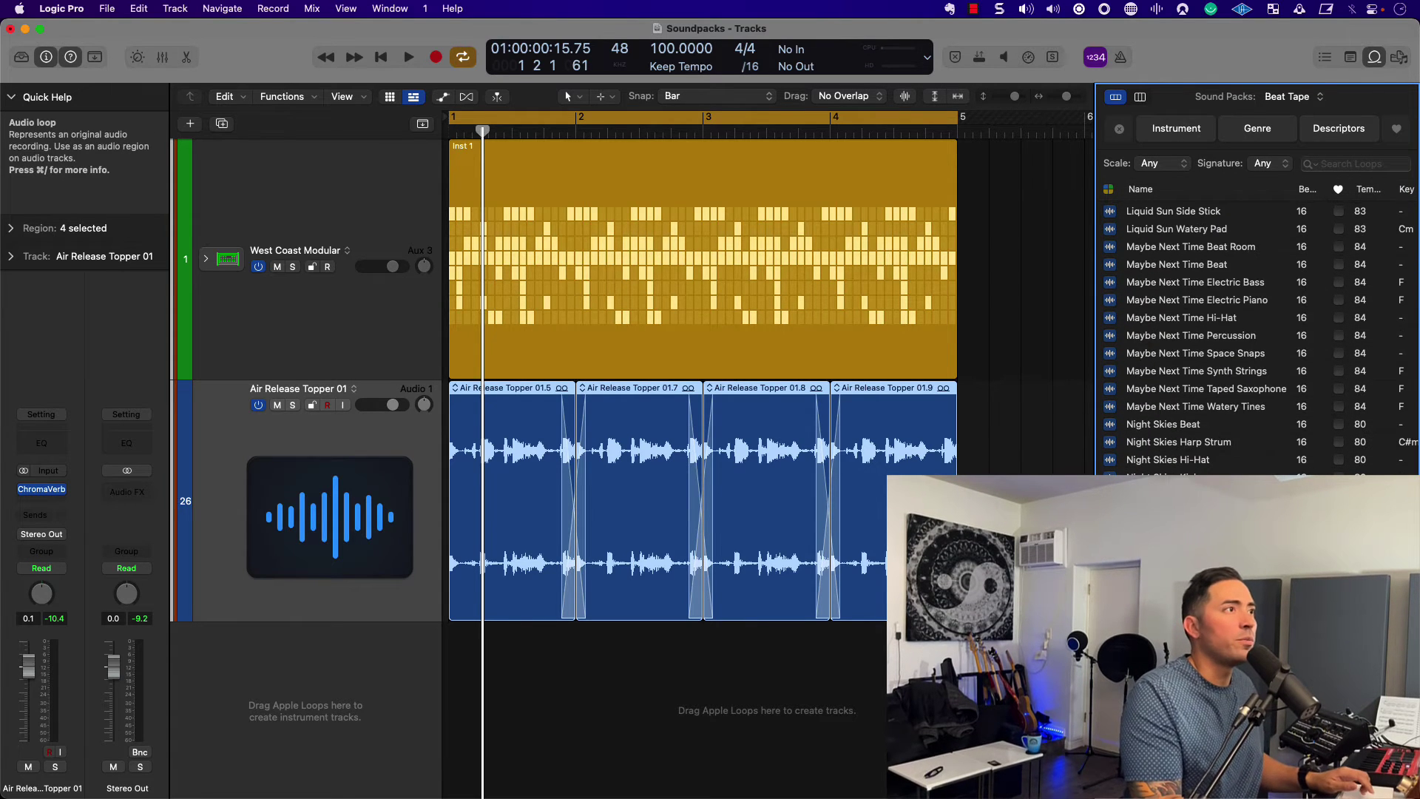
- Preview the Night Skies Beat, Harp Strum, Hi-Hat and following loops
left_click(1189, 427)
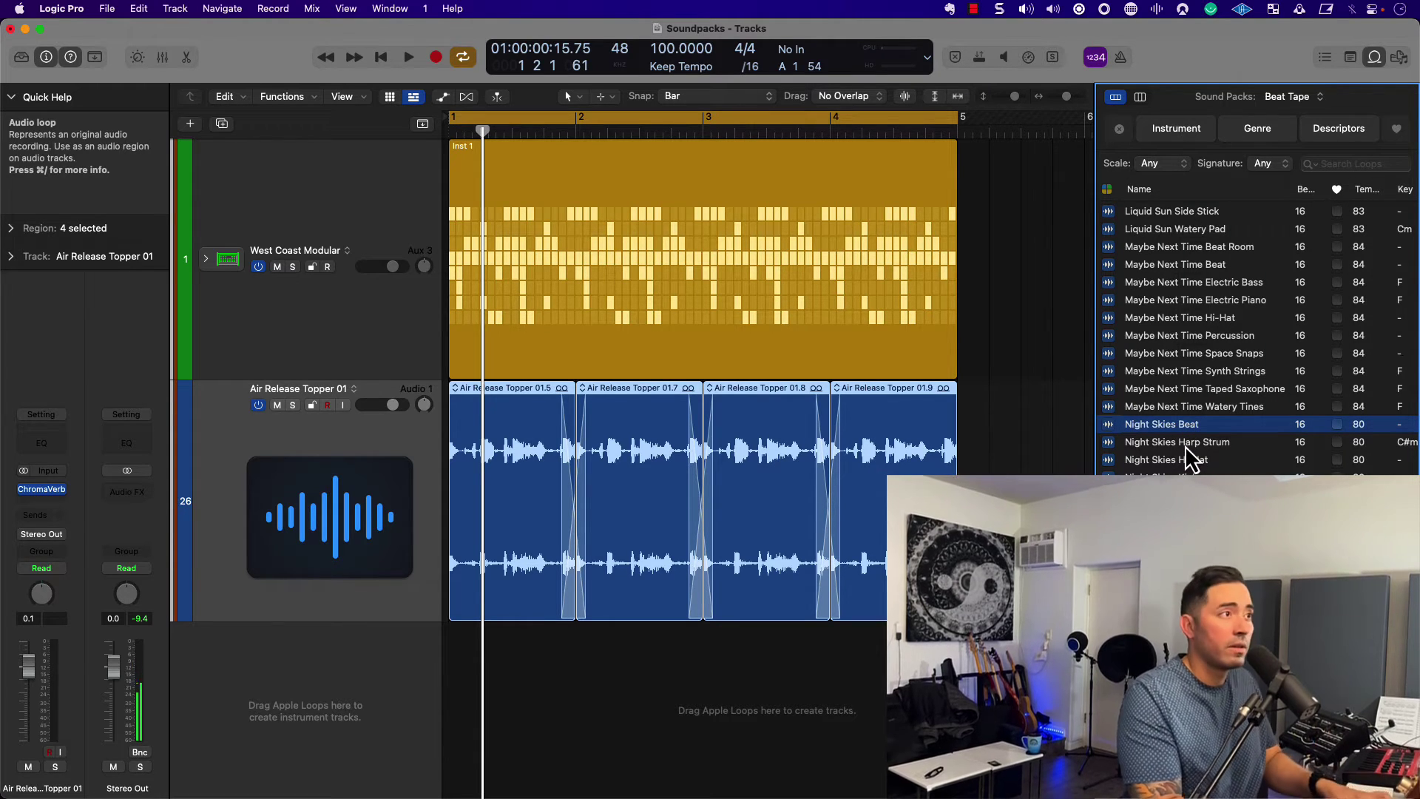
left_click(1186, 444)
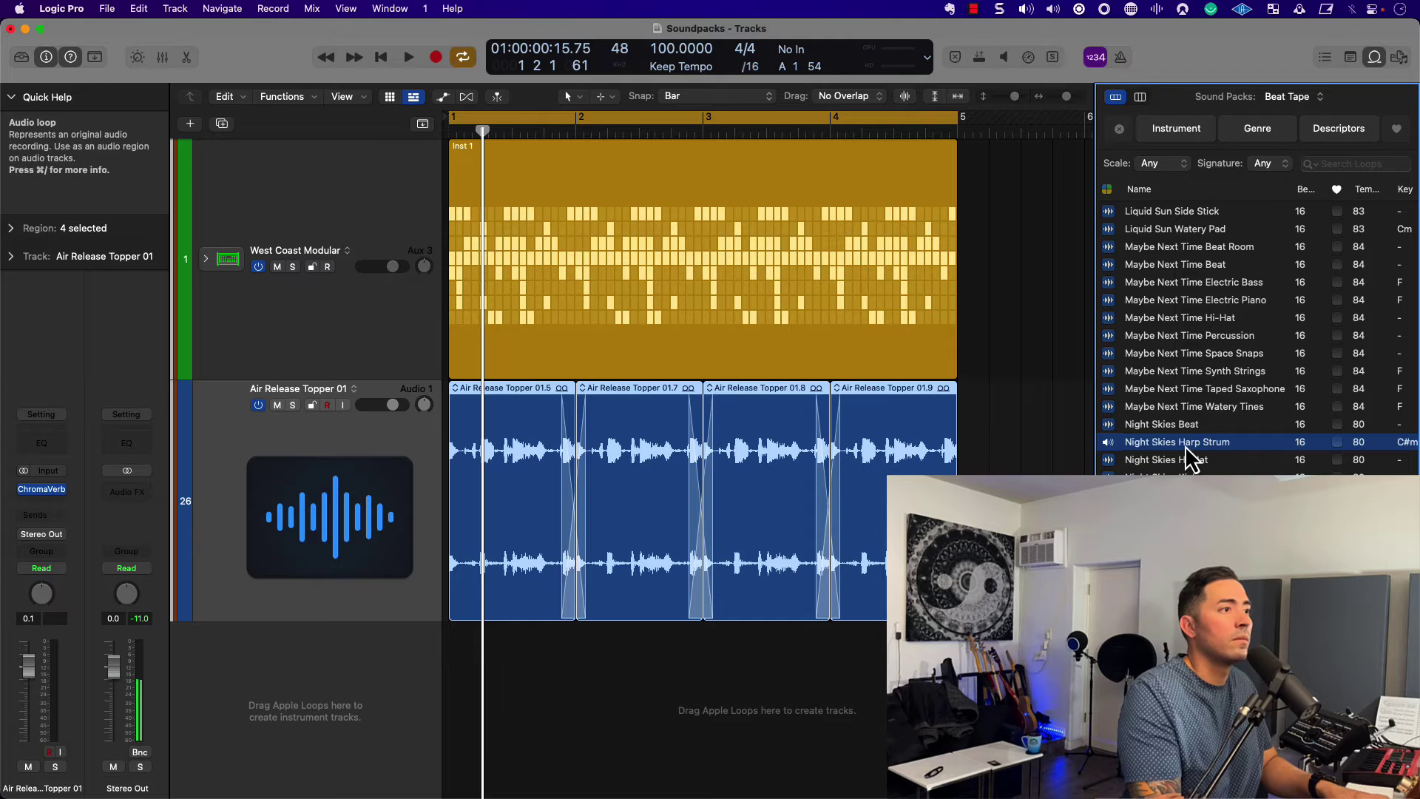
key("Down")
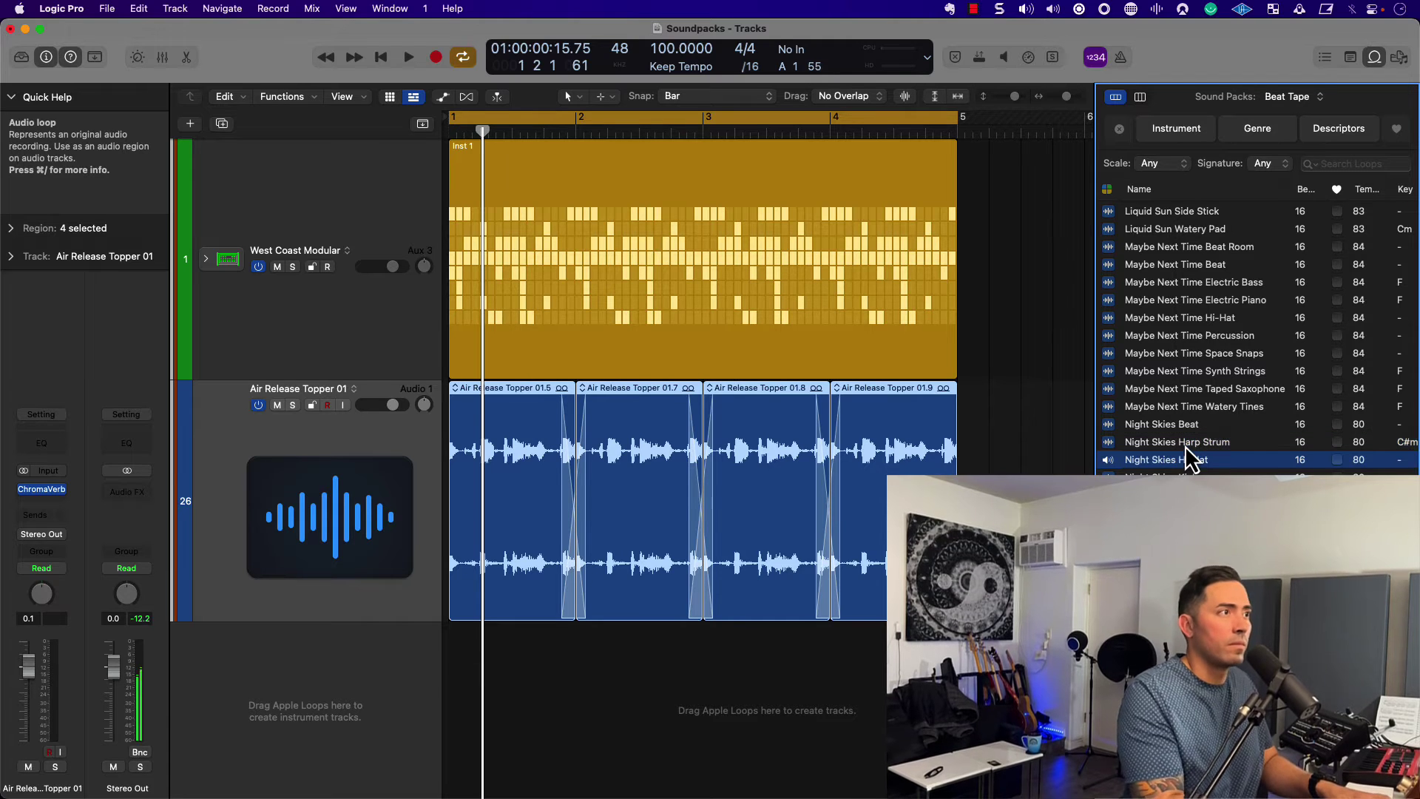
key("Down")
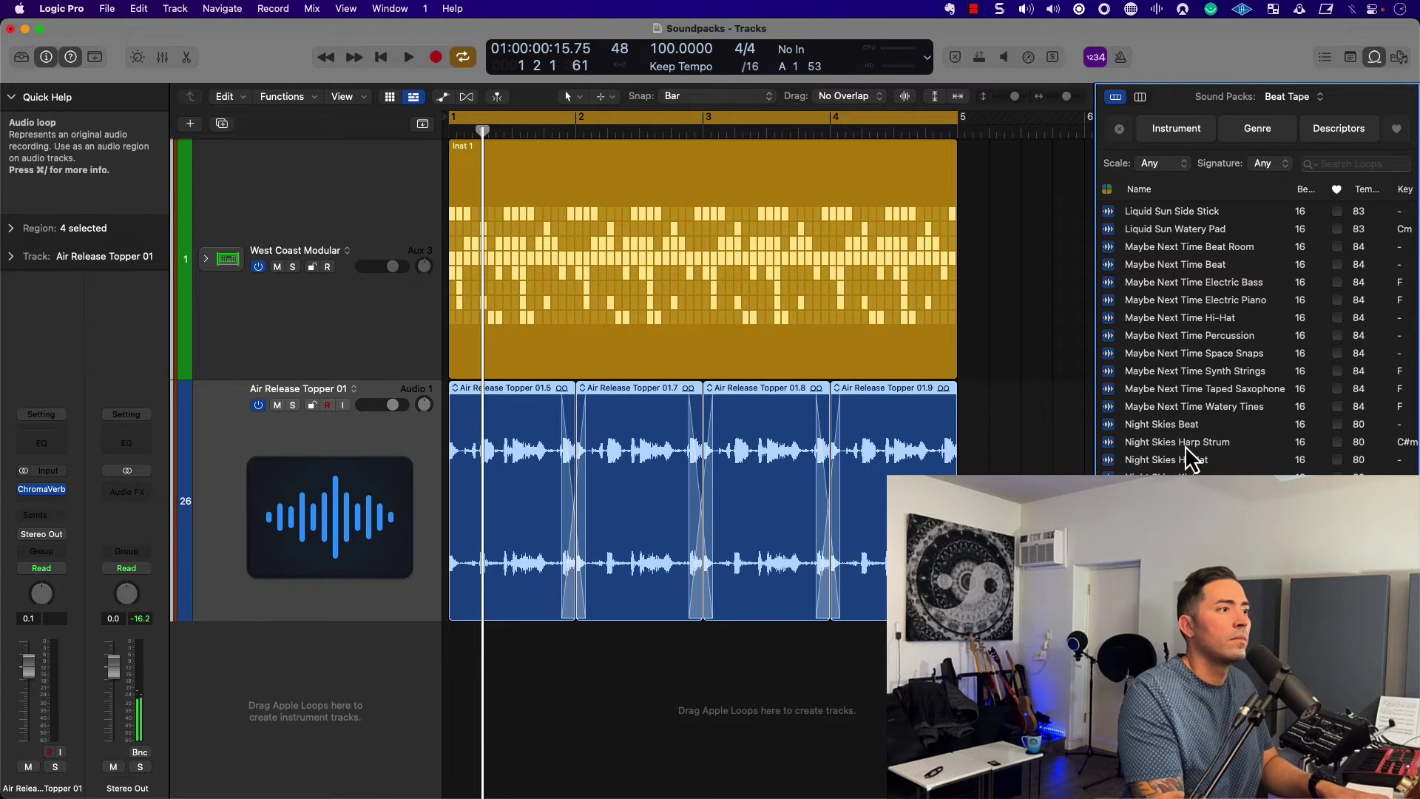
key("Down")
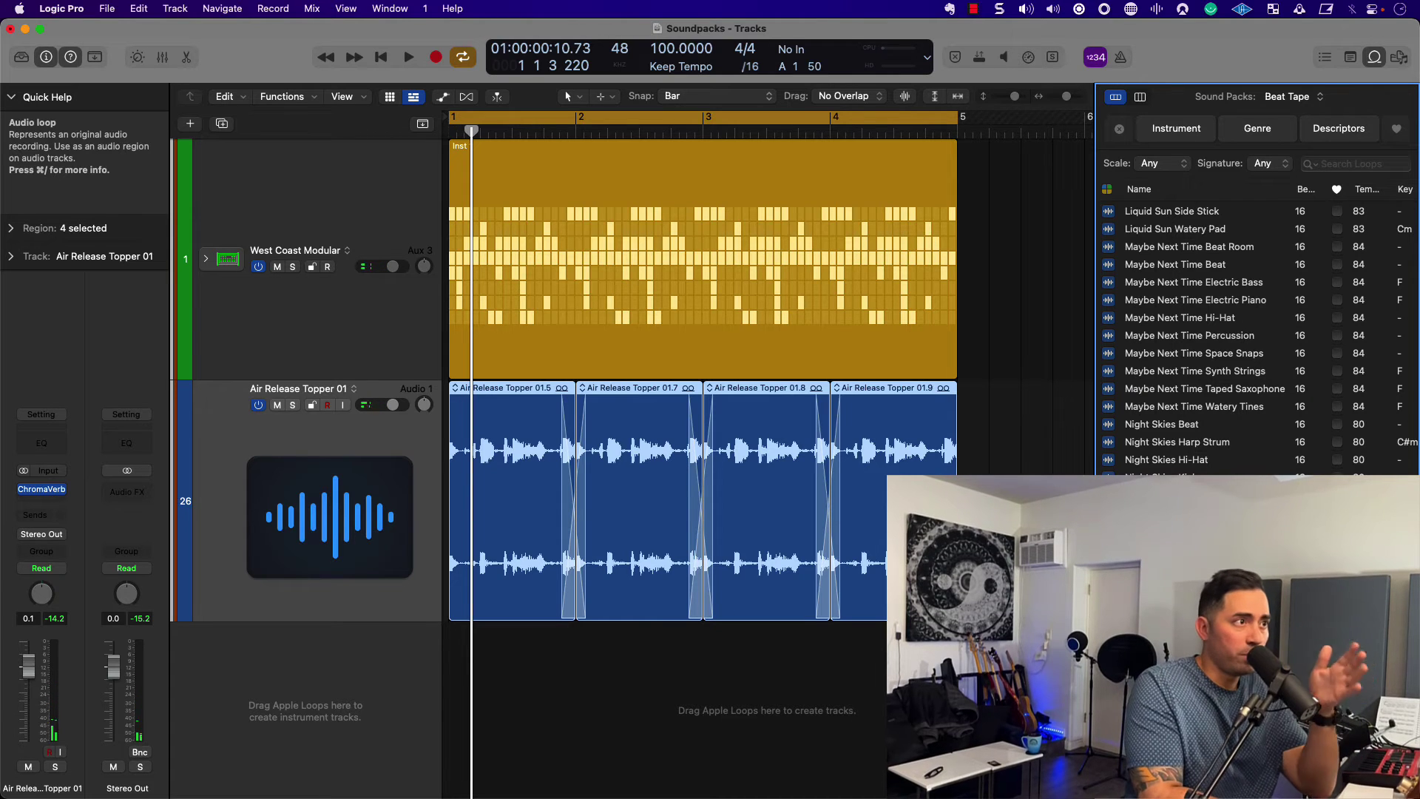
- Turn the Night Skies Lo-Fi Choir loop into a new Quick Sampler track
left_click_drag(1124, 473, 374, 695)
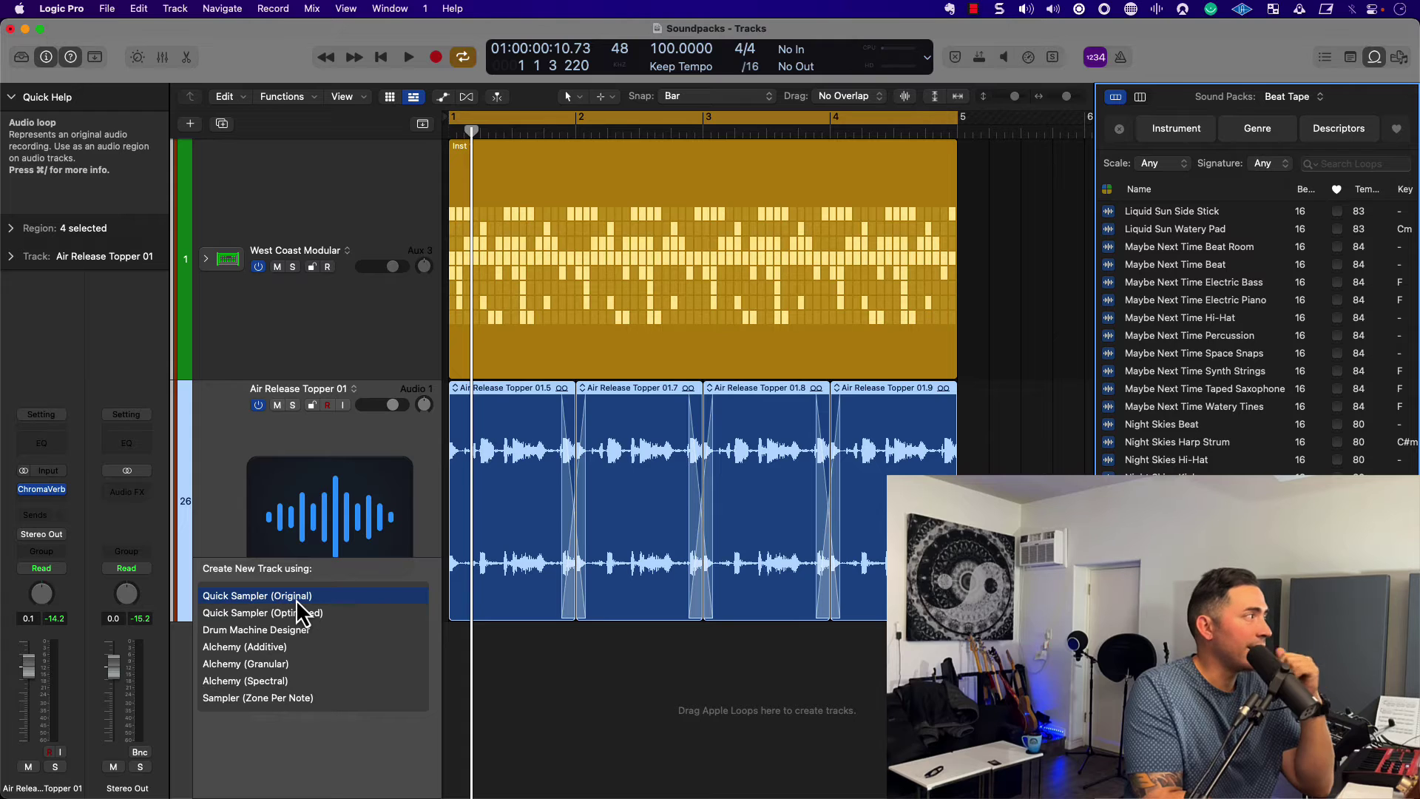
left_click(297, 601)
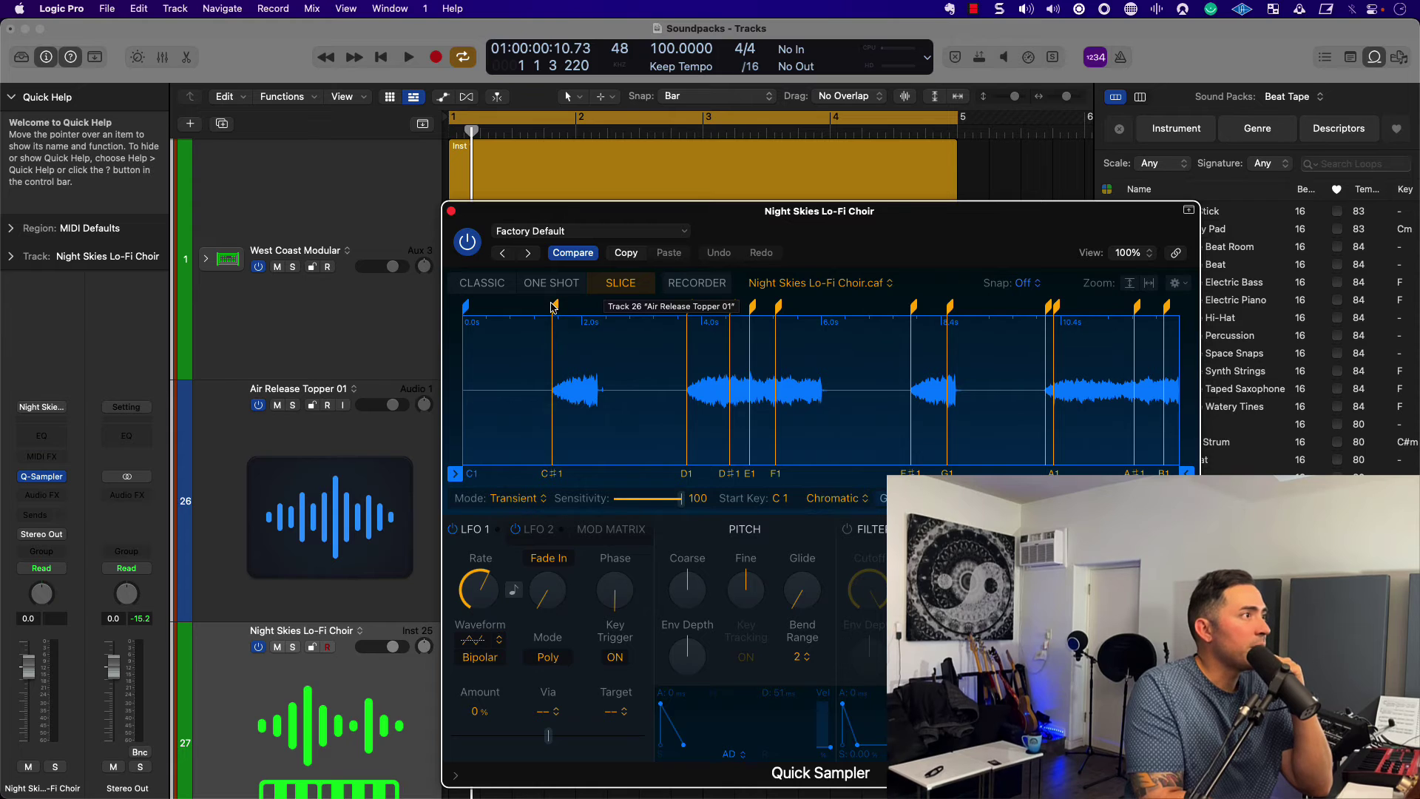
left_click(466, 305)
- Move the choir sample start later to 1.522 s and close the sampler window
right_click(467, 306)
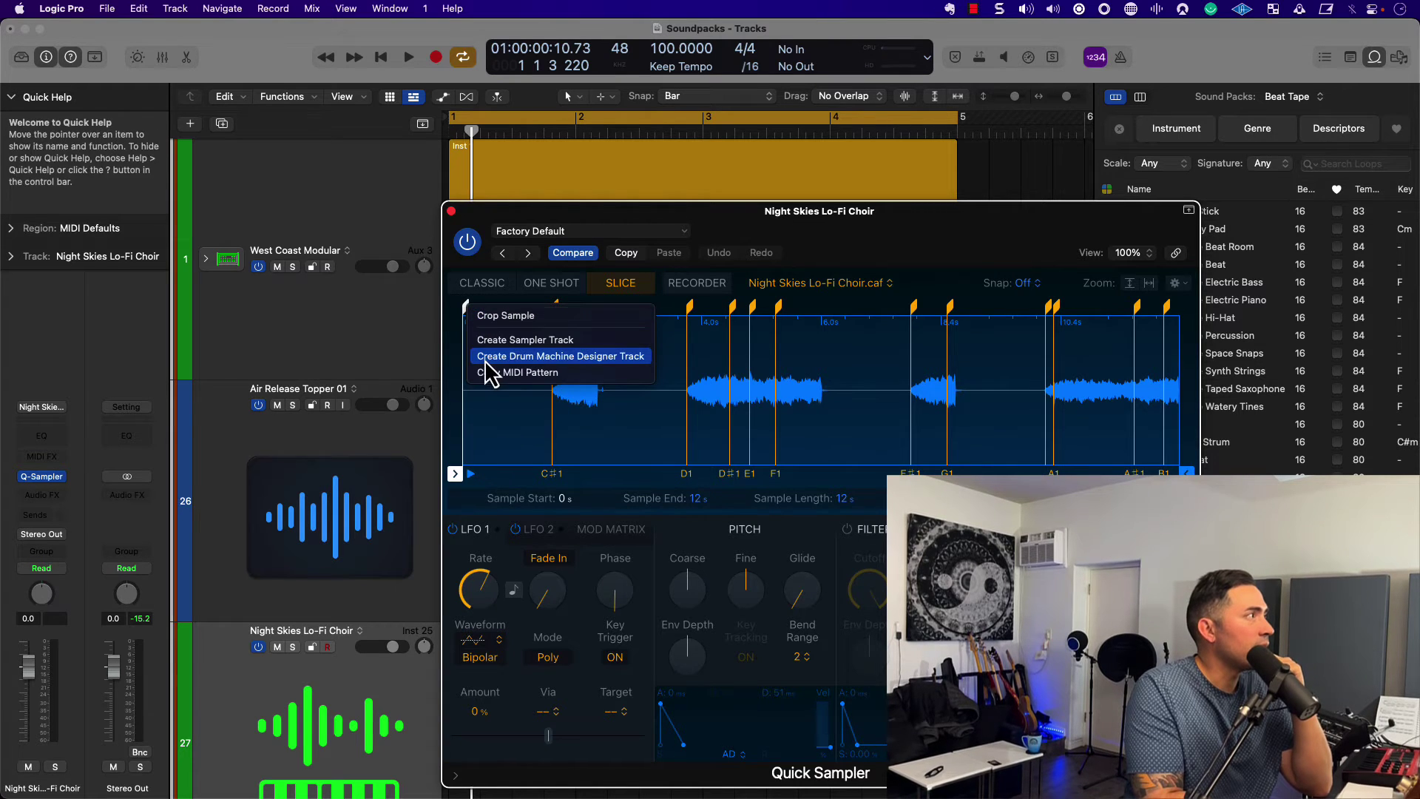
left_click(467, 313)
right_click(478, 315)
mouse_move(476, 315)
left_mouse_down()
mouse_move(568, 322)
mouse_move(553, 326)
left_mouse_up()
left_click(477, 325)
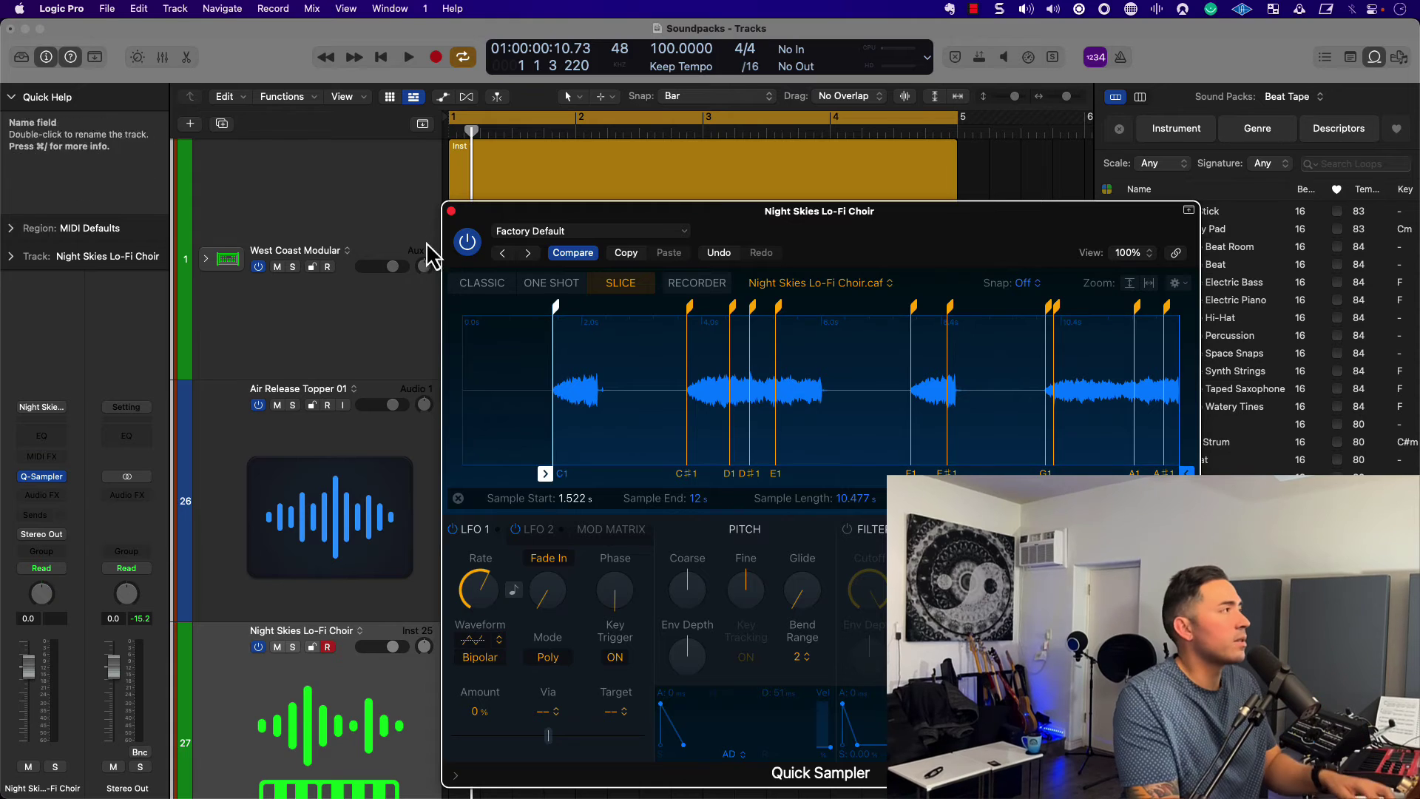
left_click(451, 211)
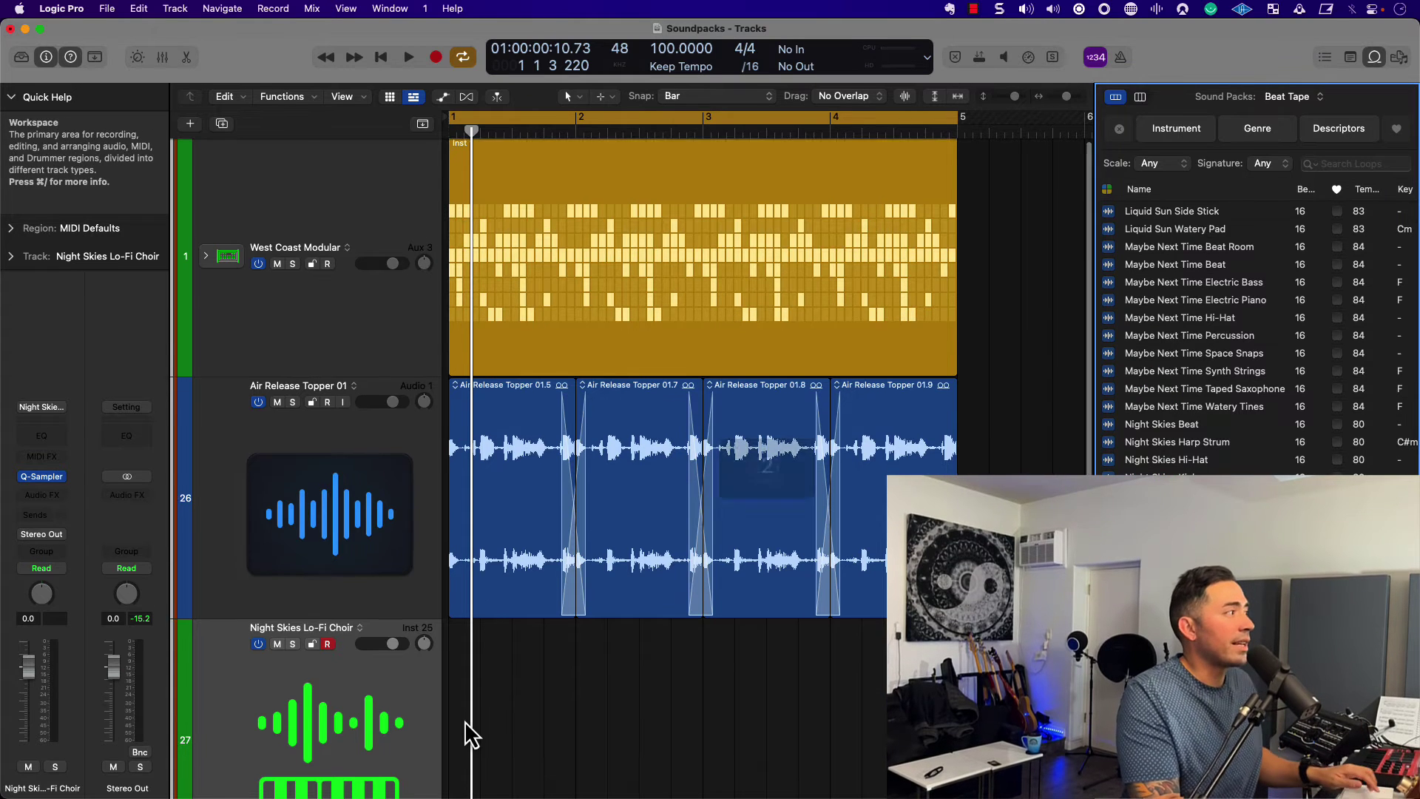
- Create a pattern region on the choir track with steps 3, 5 and 7 in rows 3–5
scroll(470, 733, "down", 5)
right_click(455, 560)
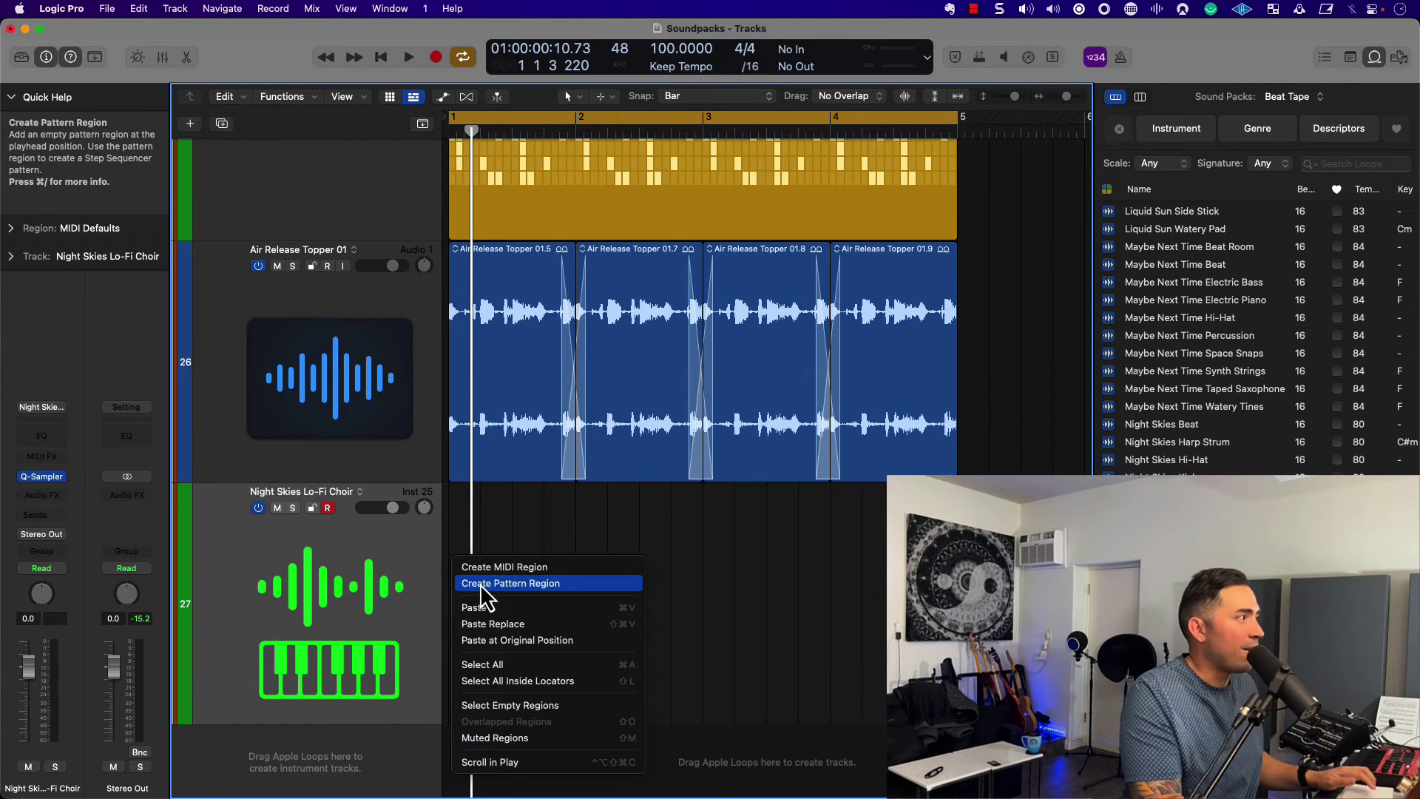
left_click(481, 585)
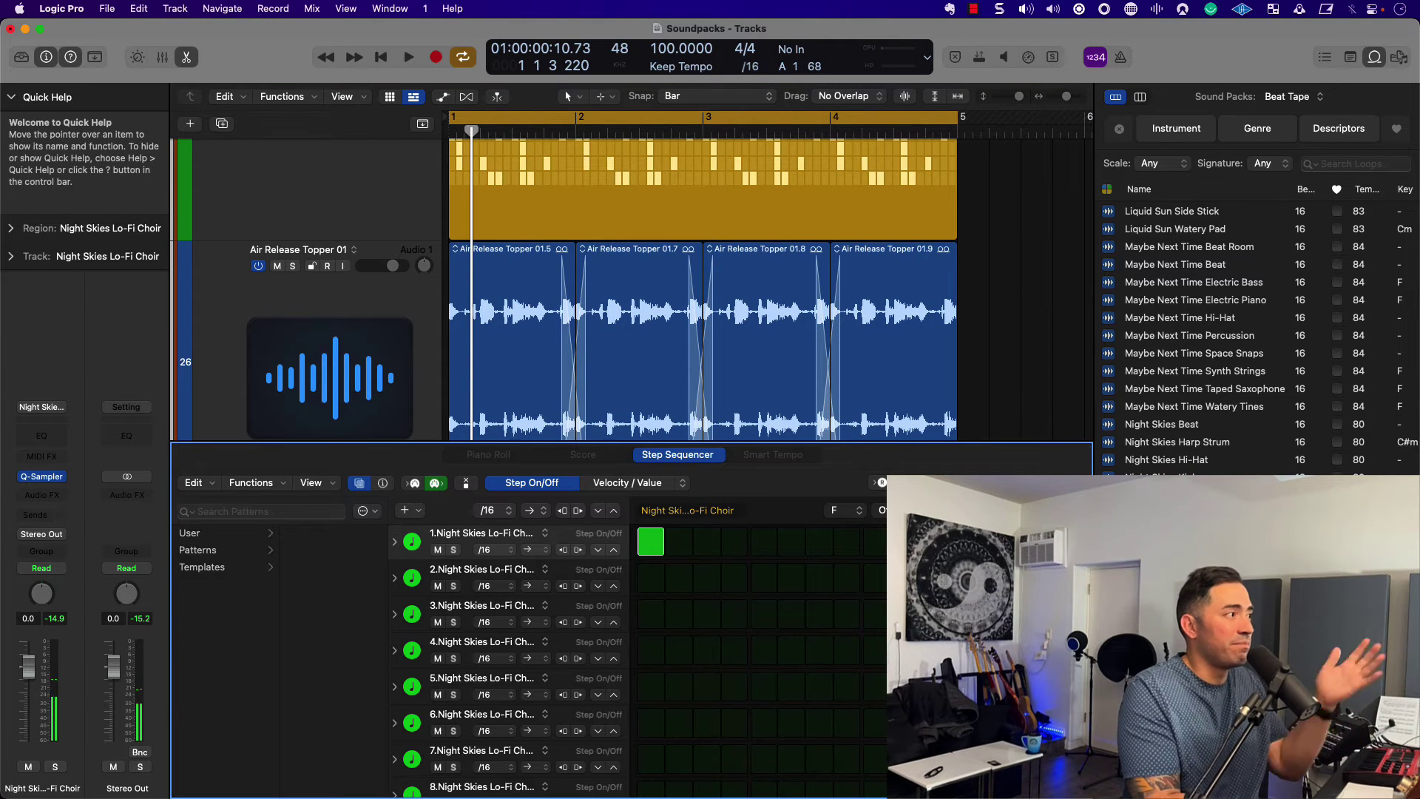
left_click(704, 620)
left_click(763, 652)
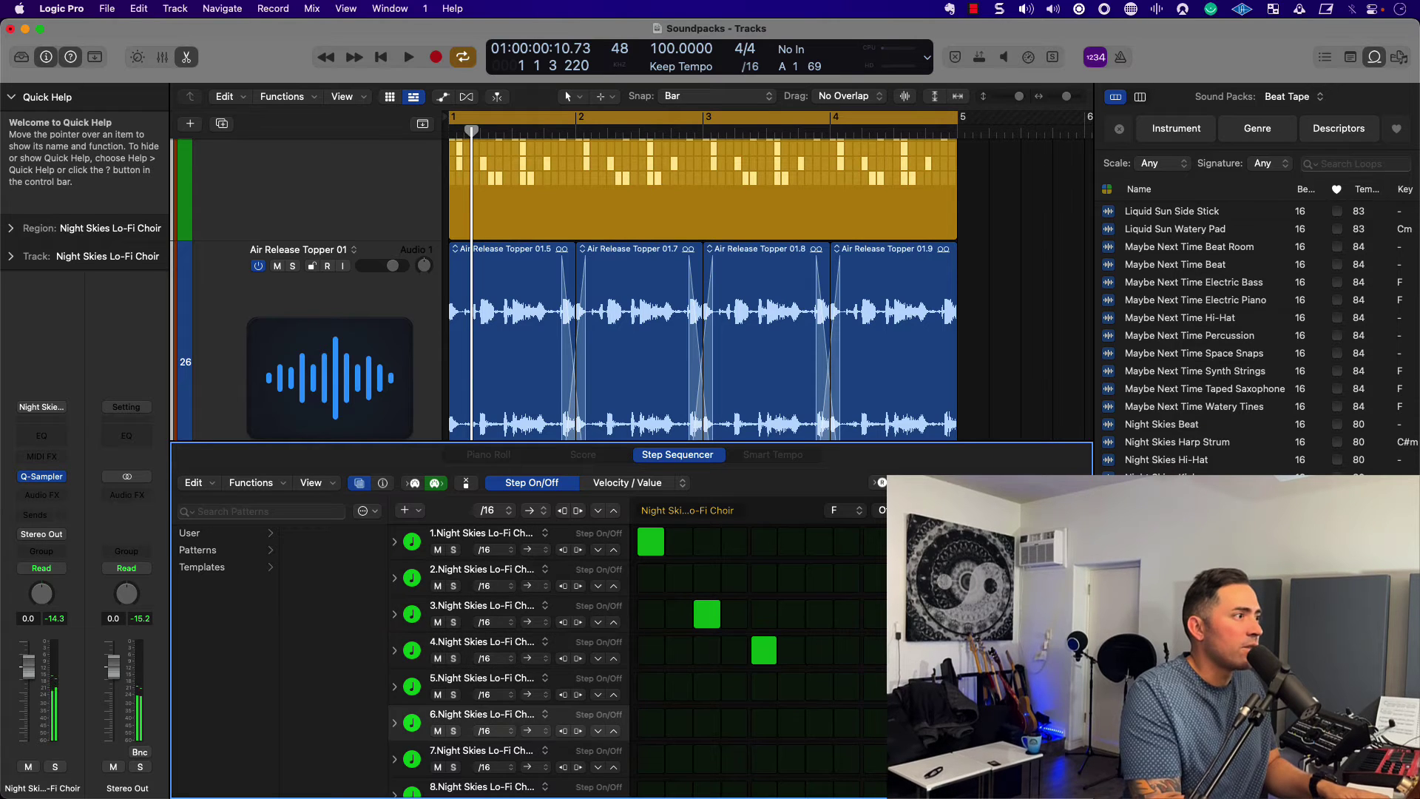
left_click(822, 687)
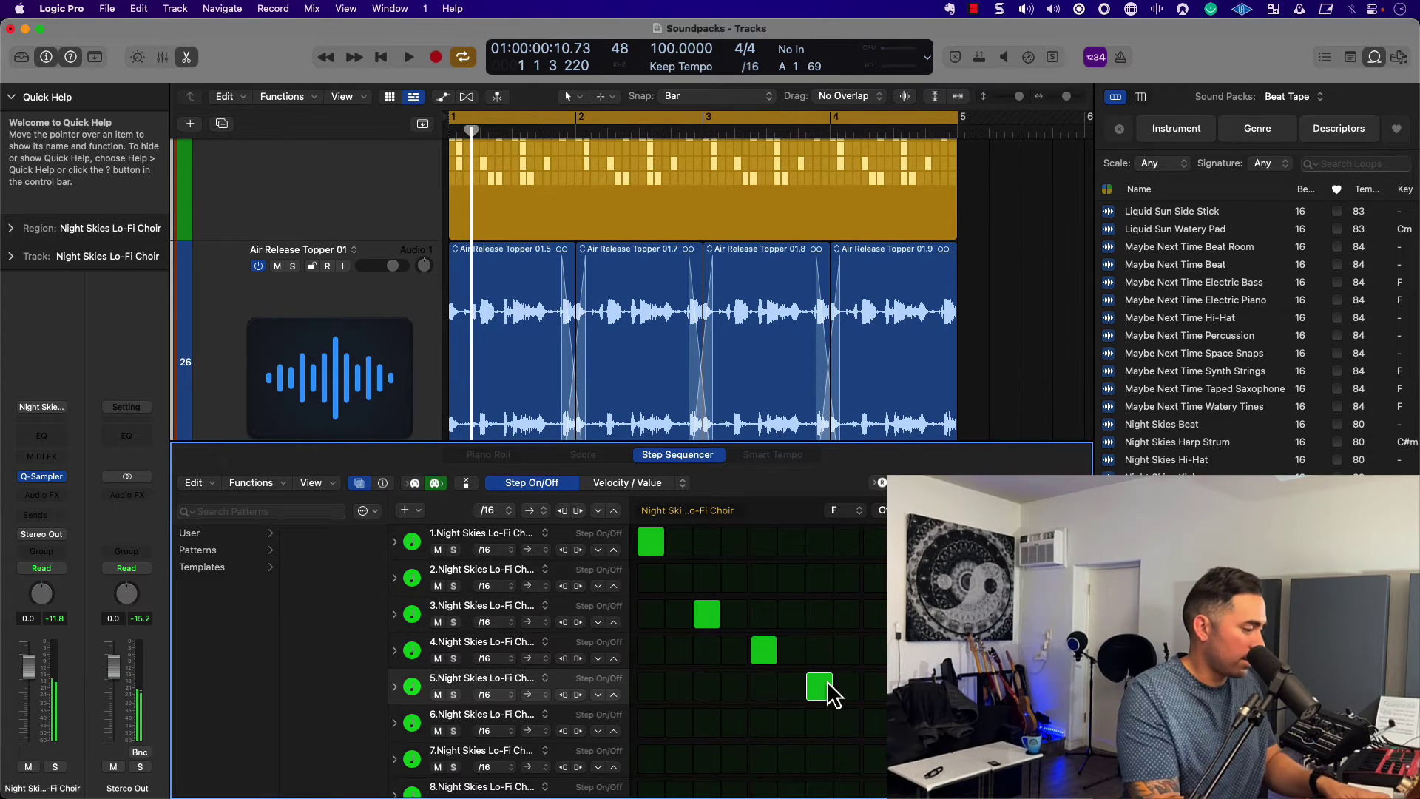
- Play back the new choir step pattern to audition it
key("e")
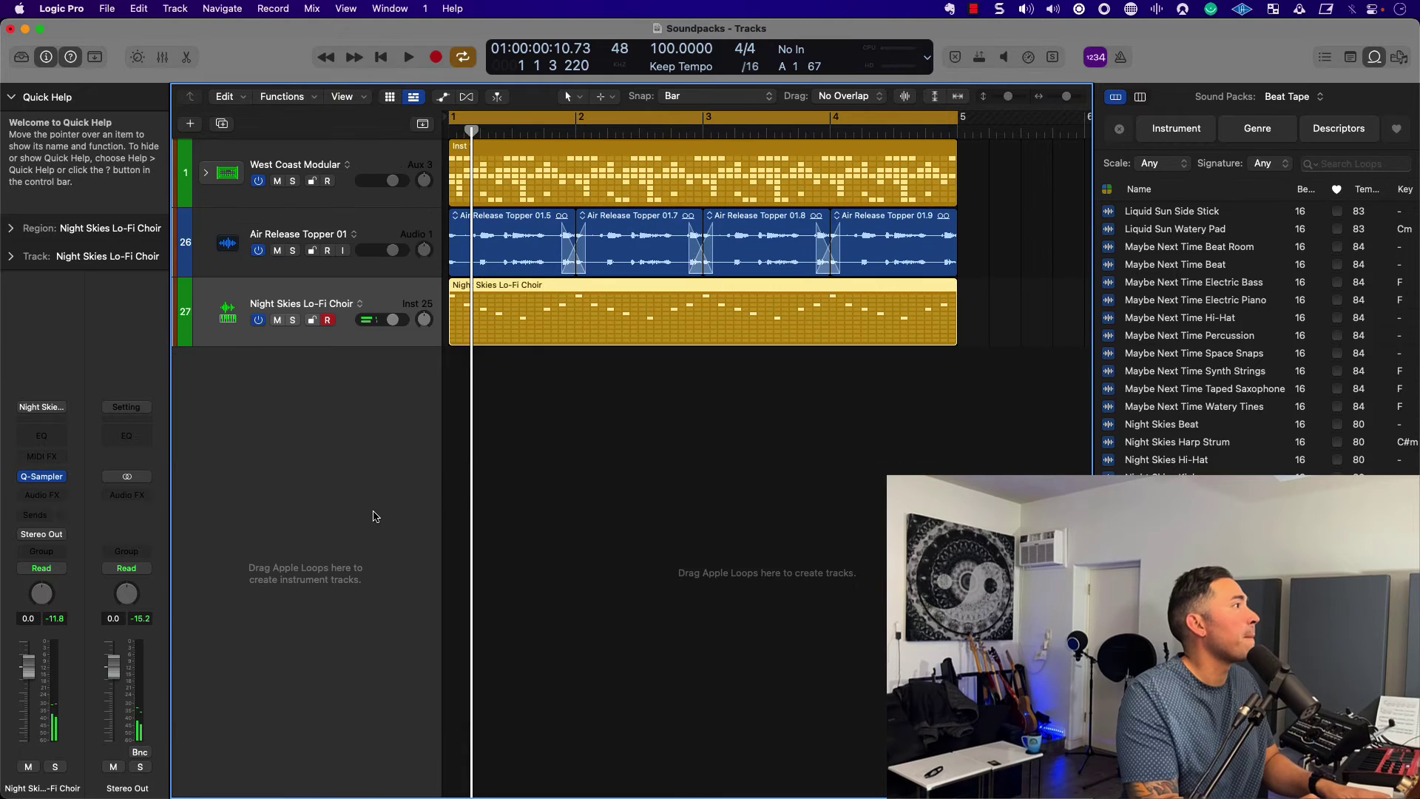
key("space")
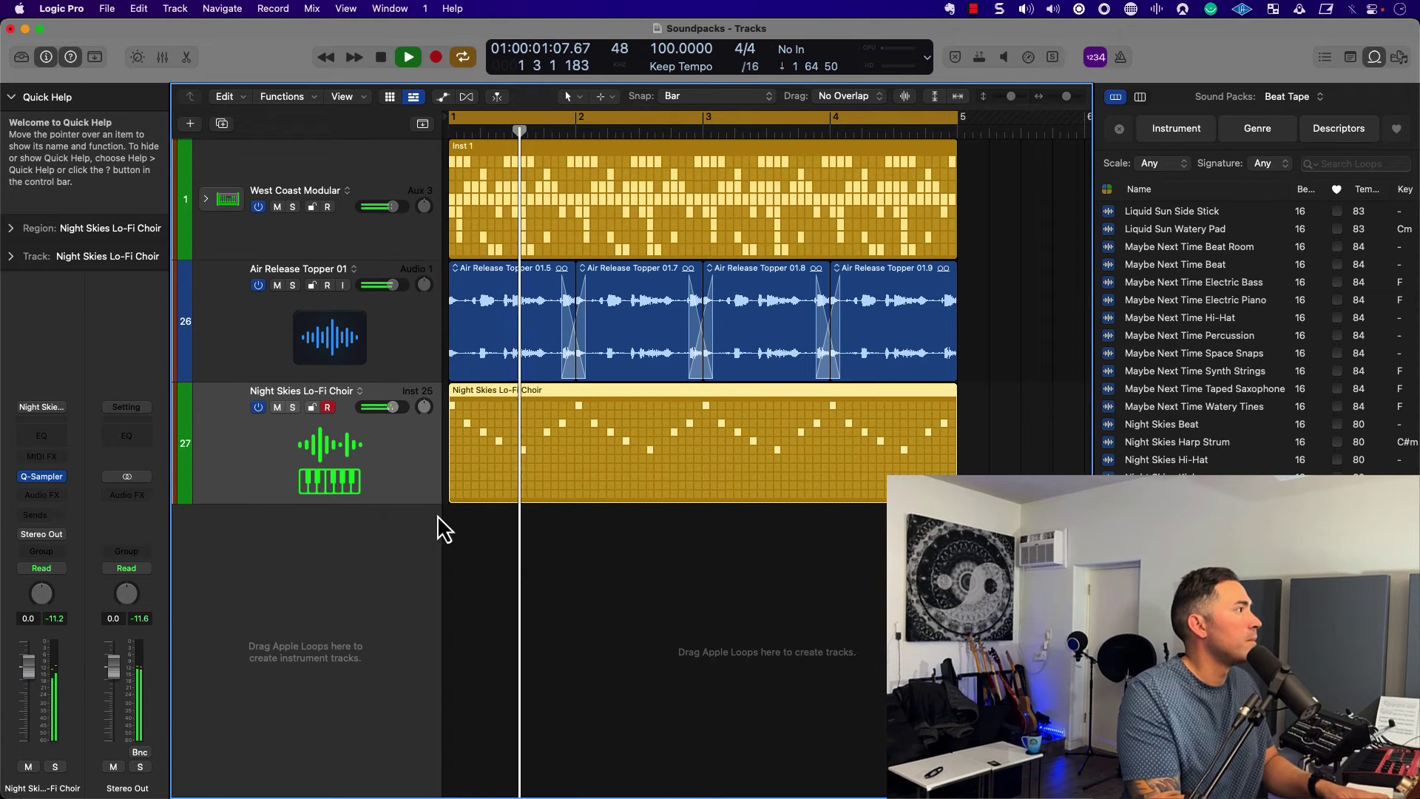
key("e")
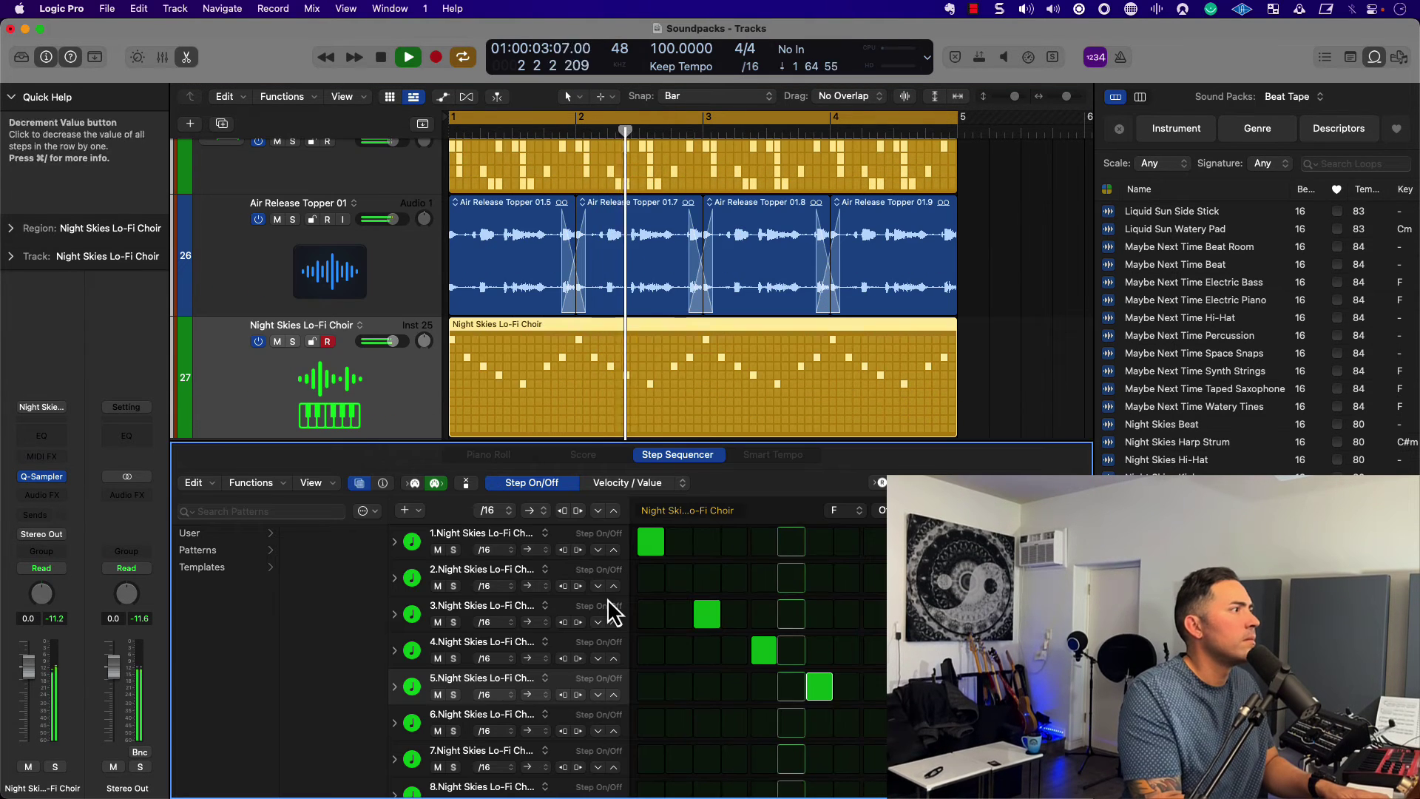
key("space")
left_click(311, 409)
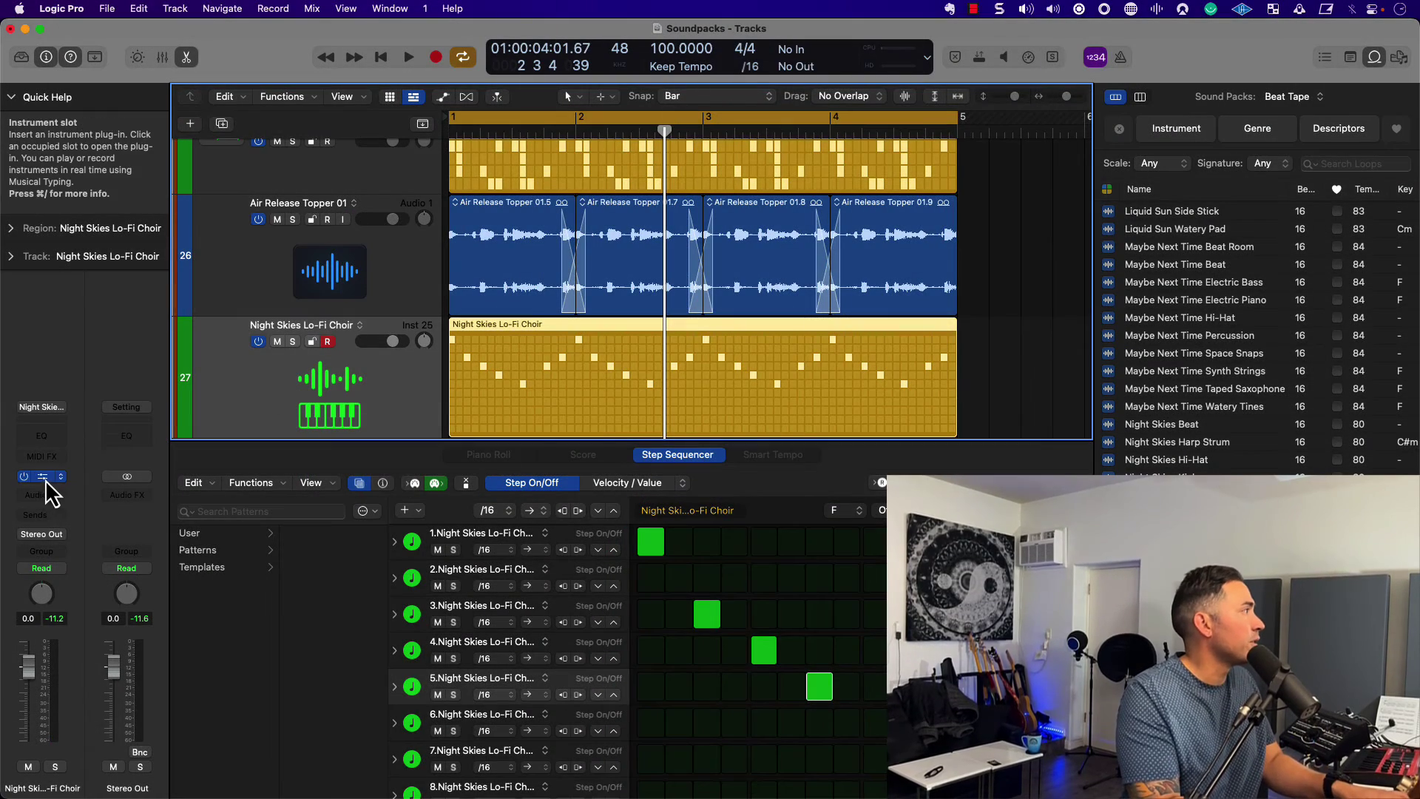
left_click(45, 480)
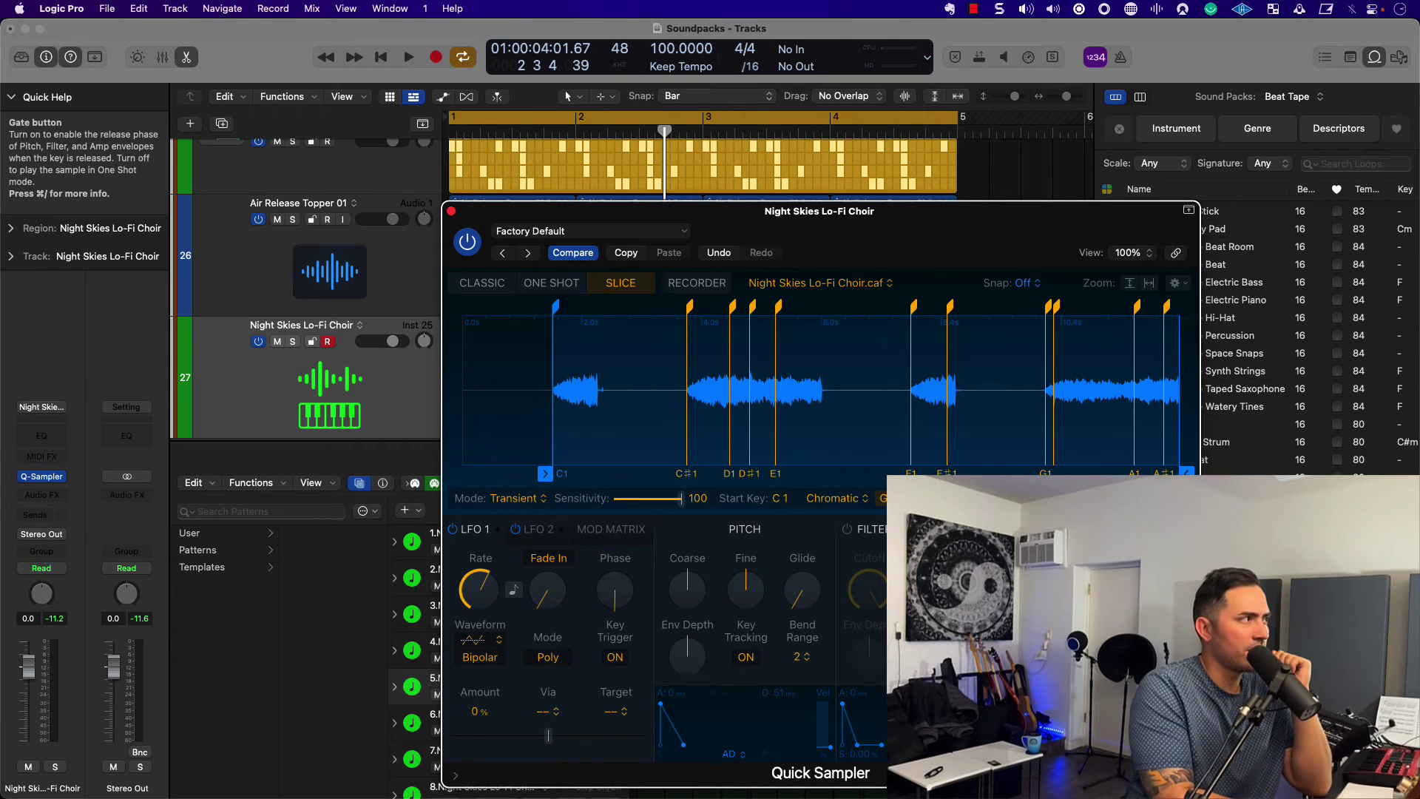
key("space")
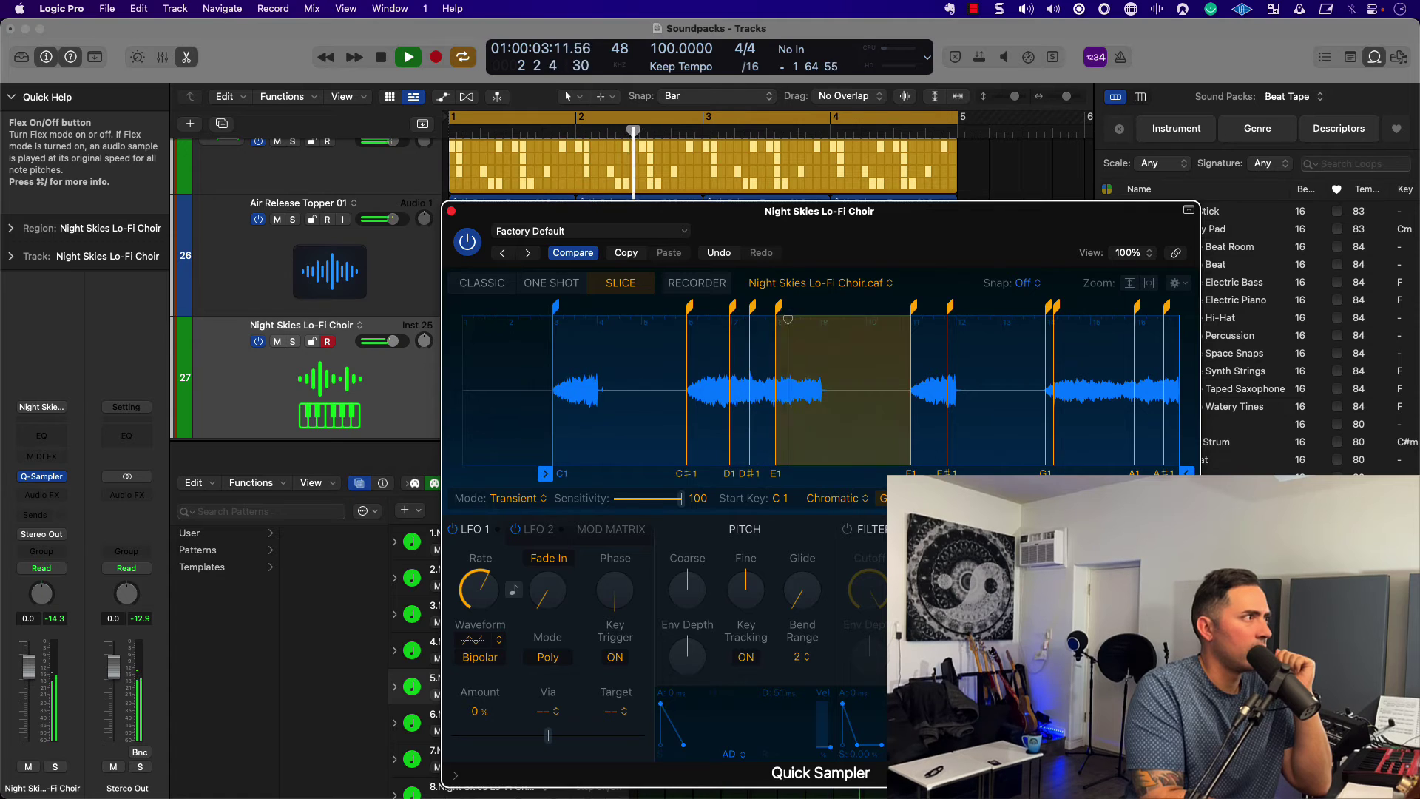
left_click(1153, 455)
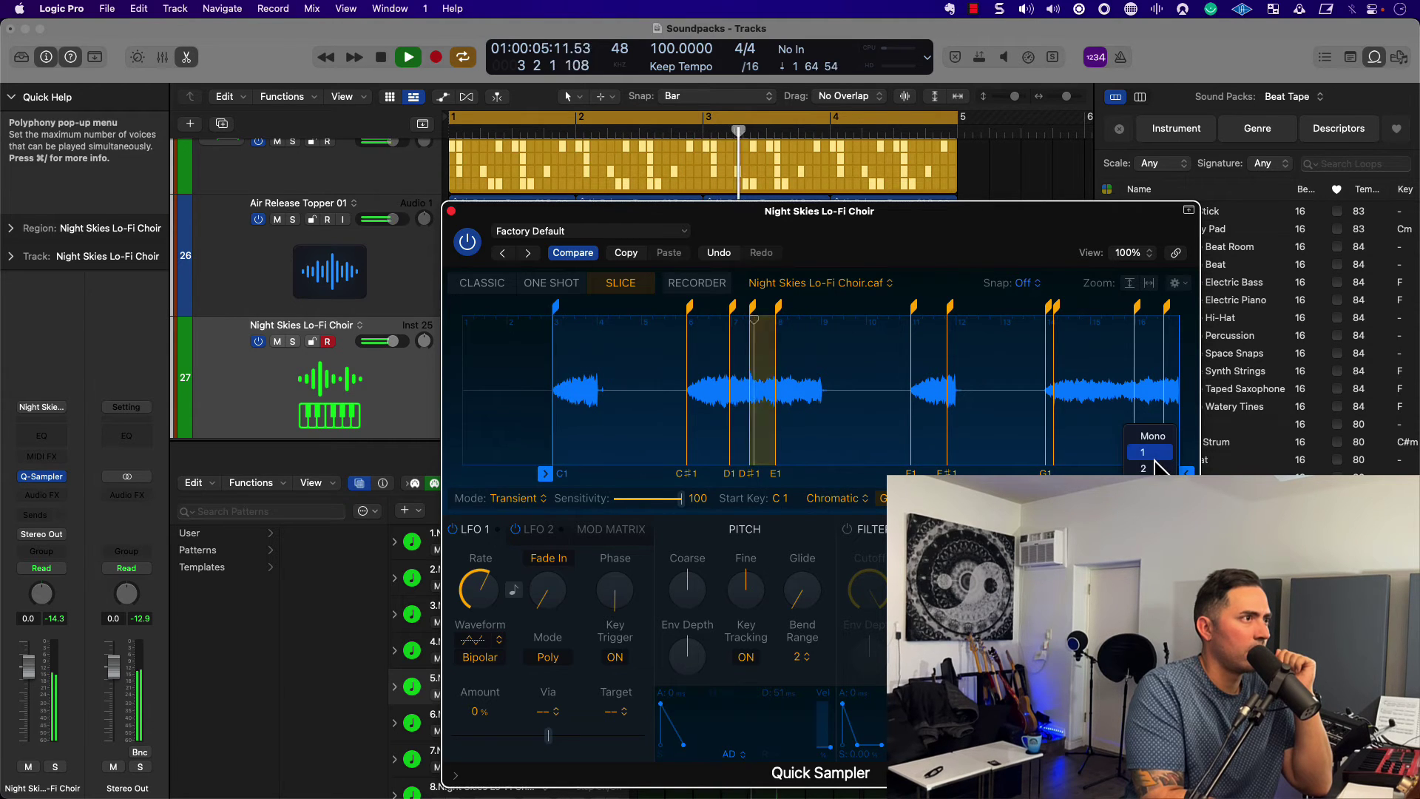
left_click(1154, 467)
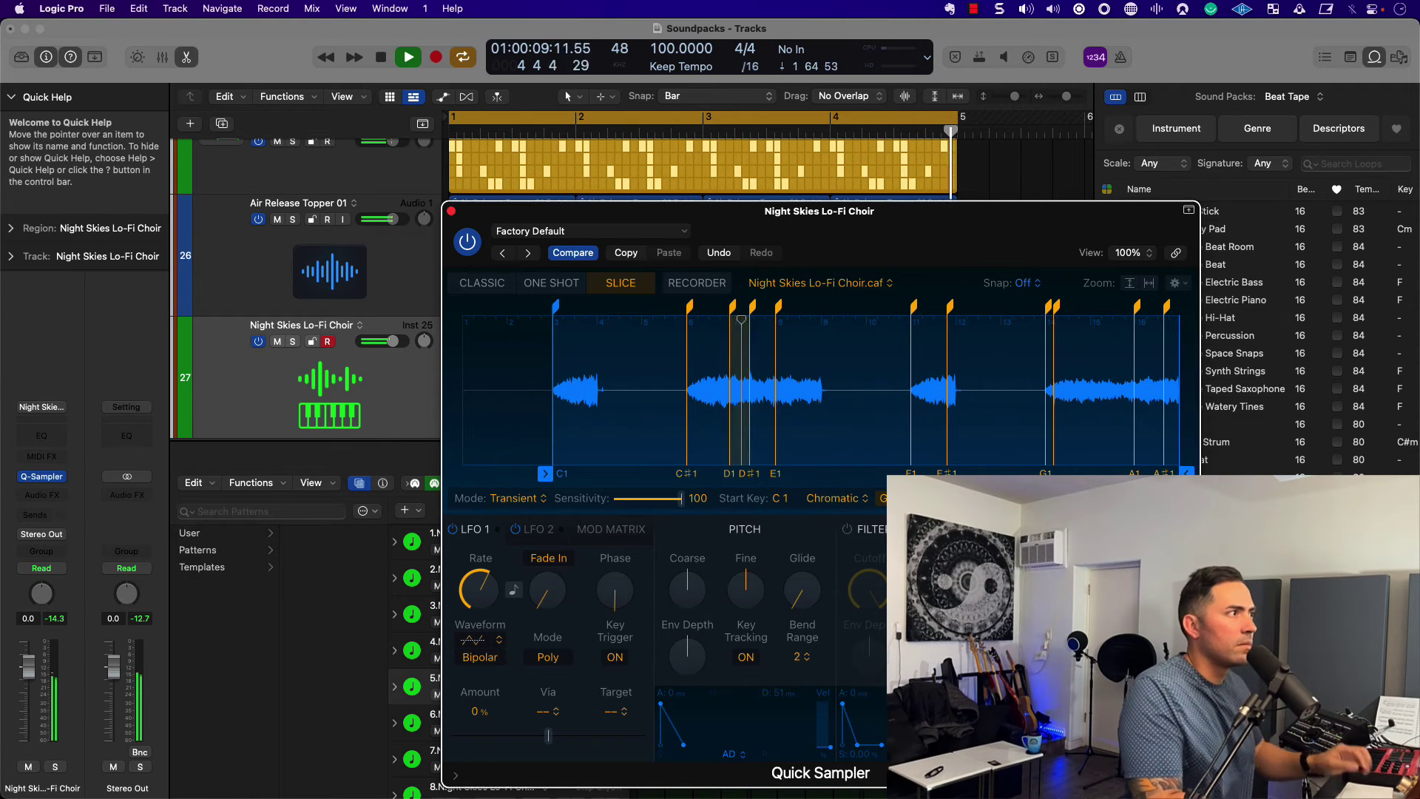
key("space")
mouse_move(873, 607)
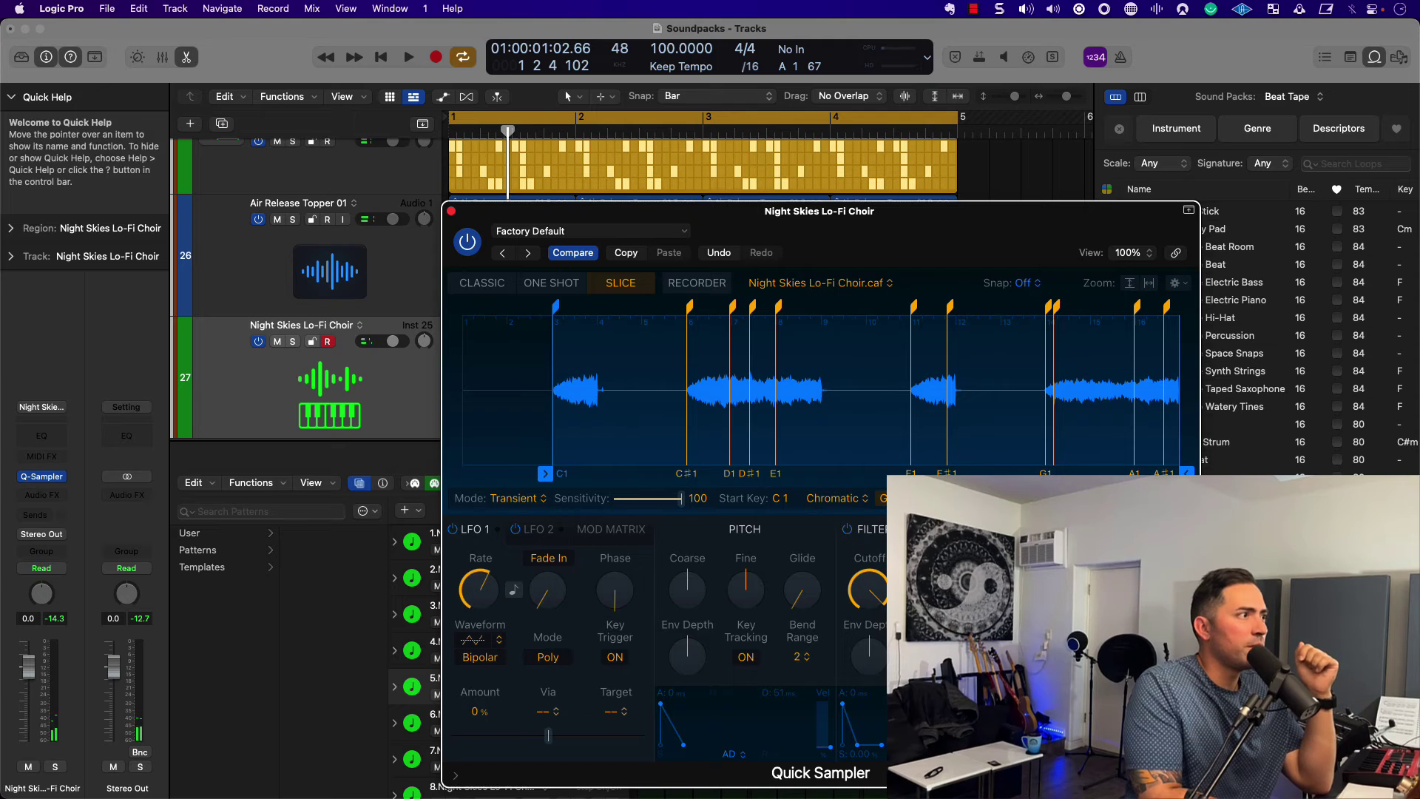
mouse_move(695, 595)
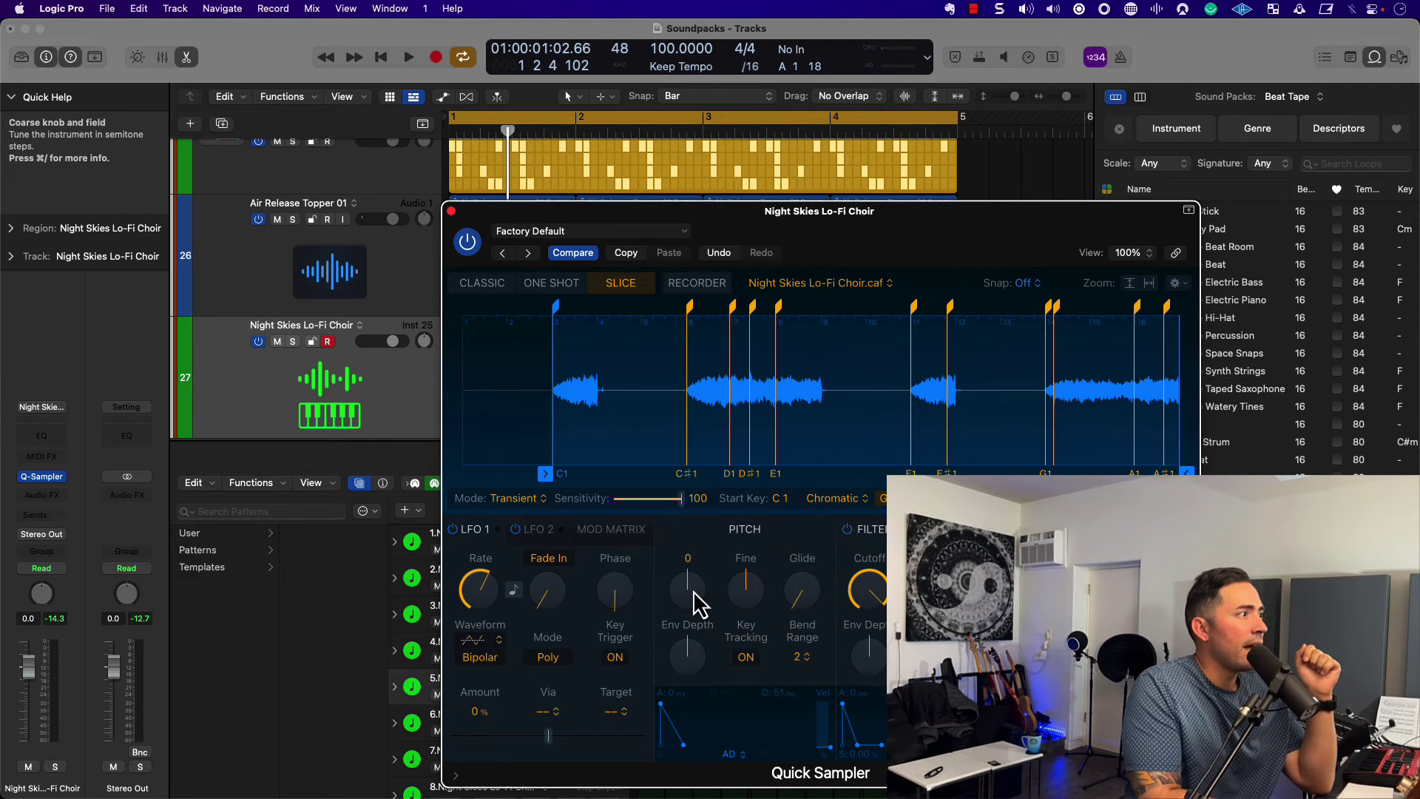
left_click_drag(688, 590, 695, 624)
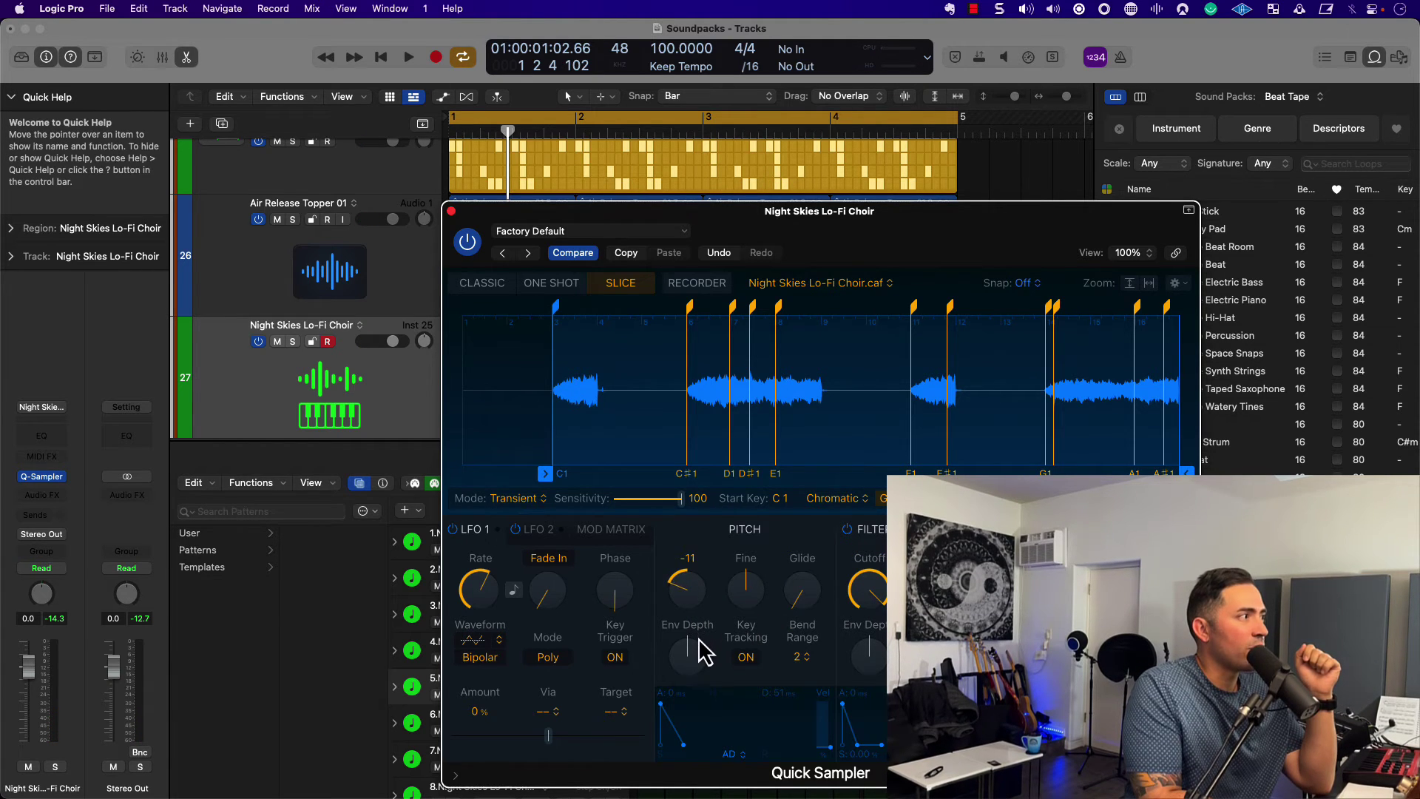
key("space")
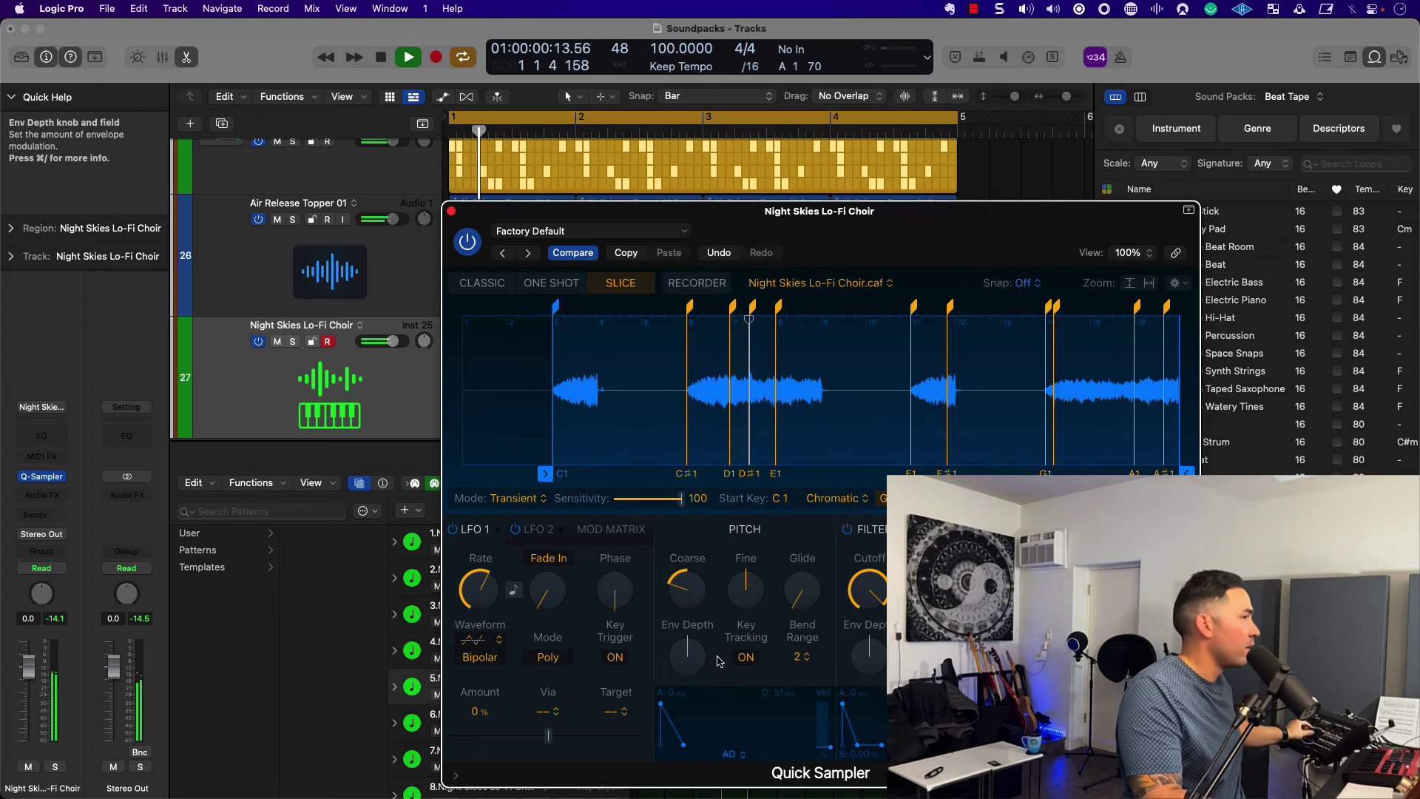
mouse_move(706, 601)
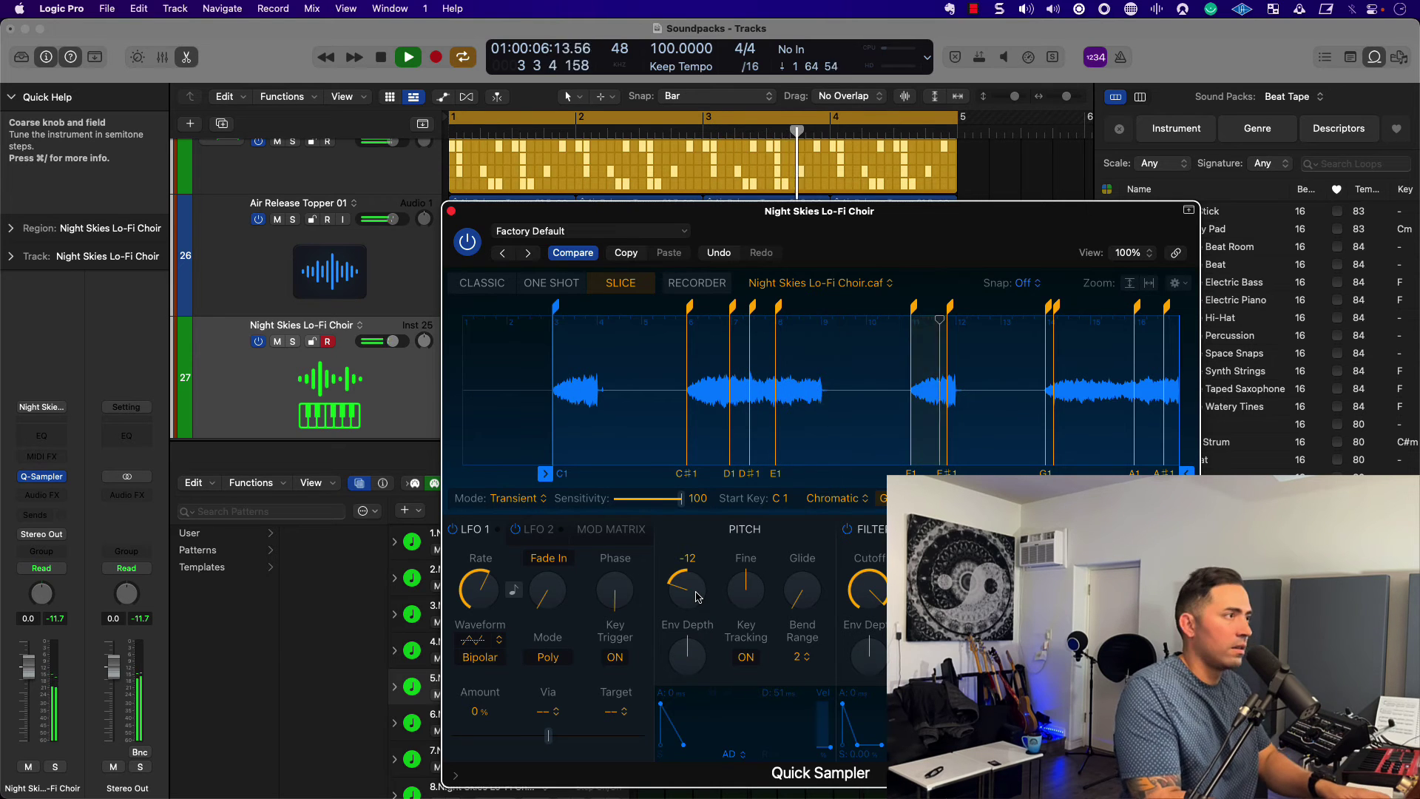
mouse_move(804, 577)
mouse_move(754, 589)
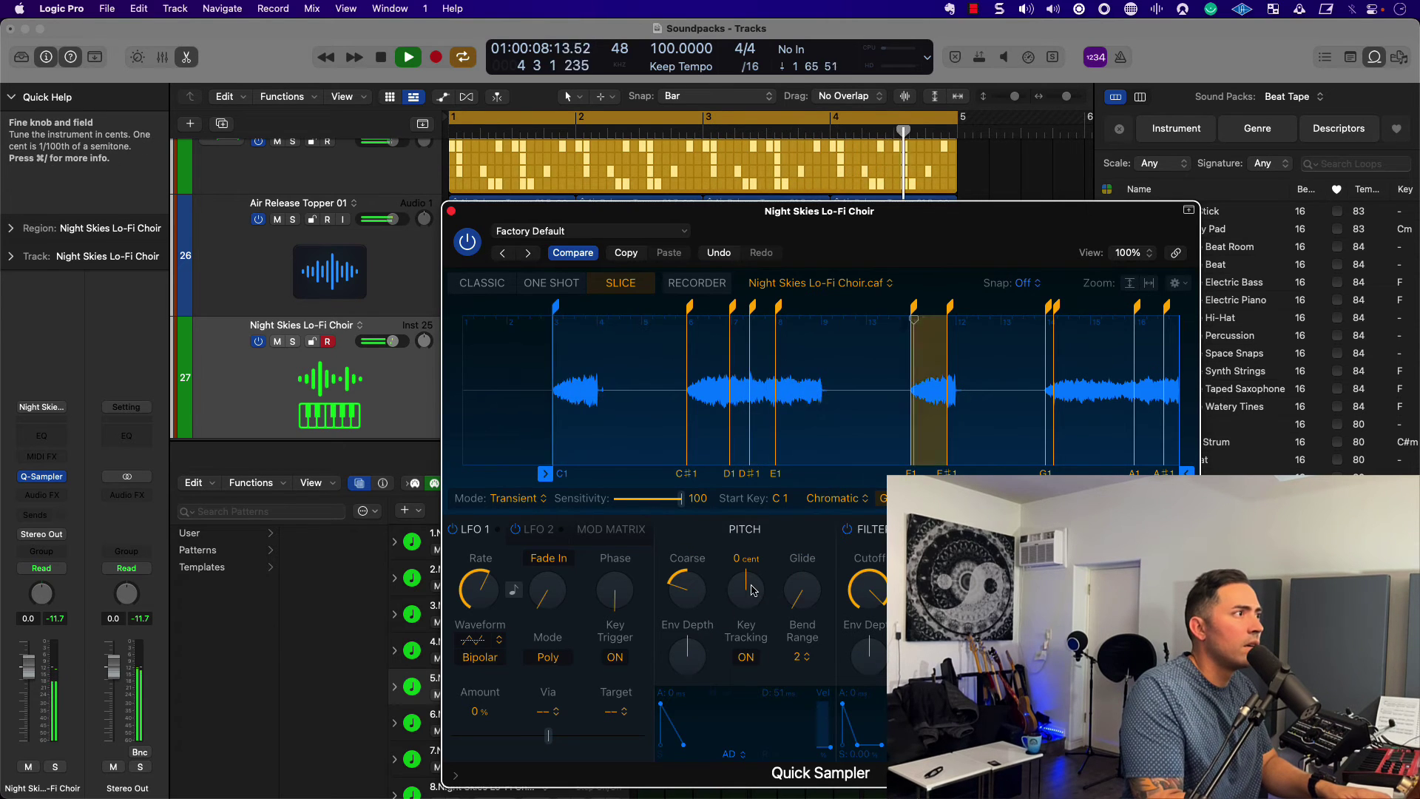
key("super+w")
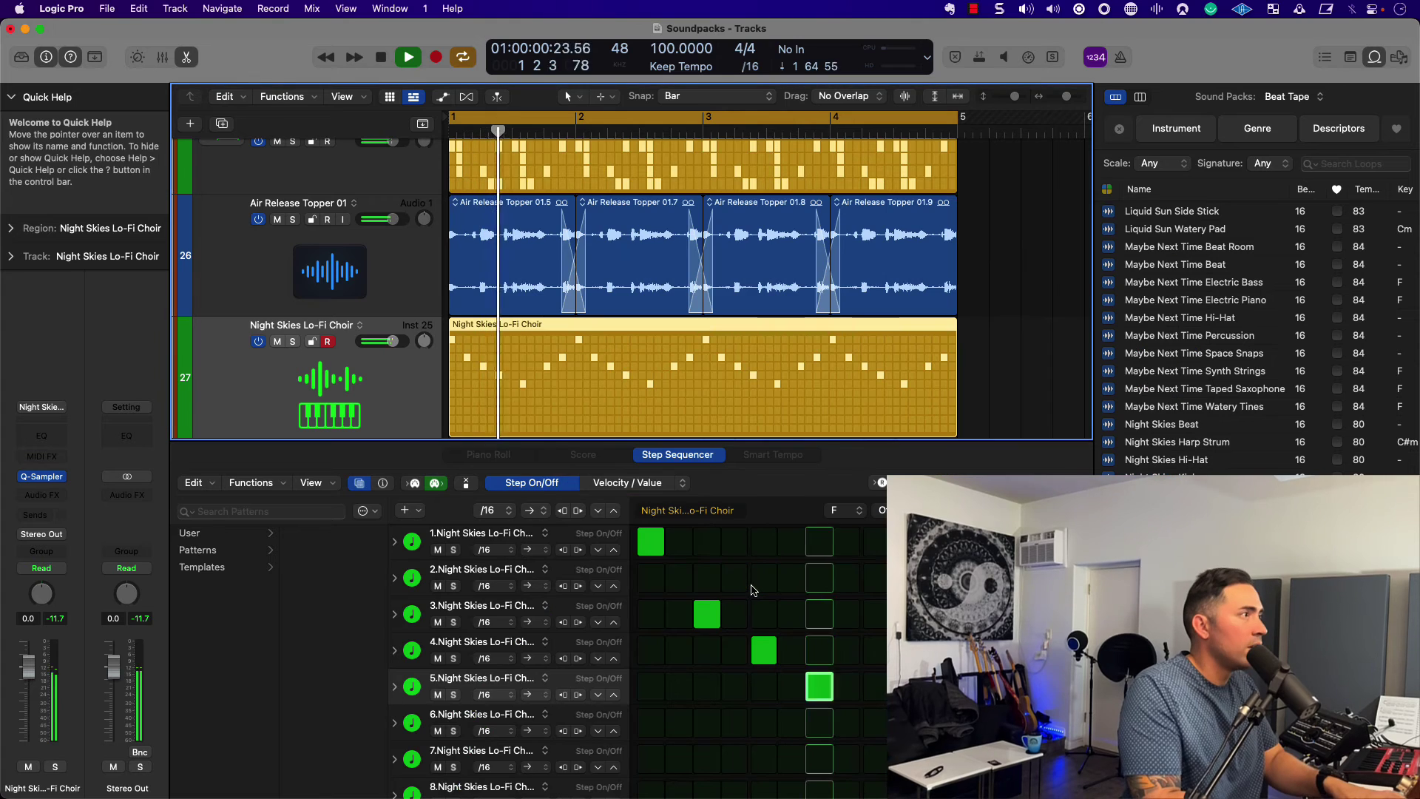
key("v")
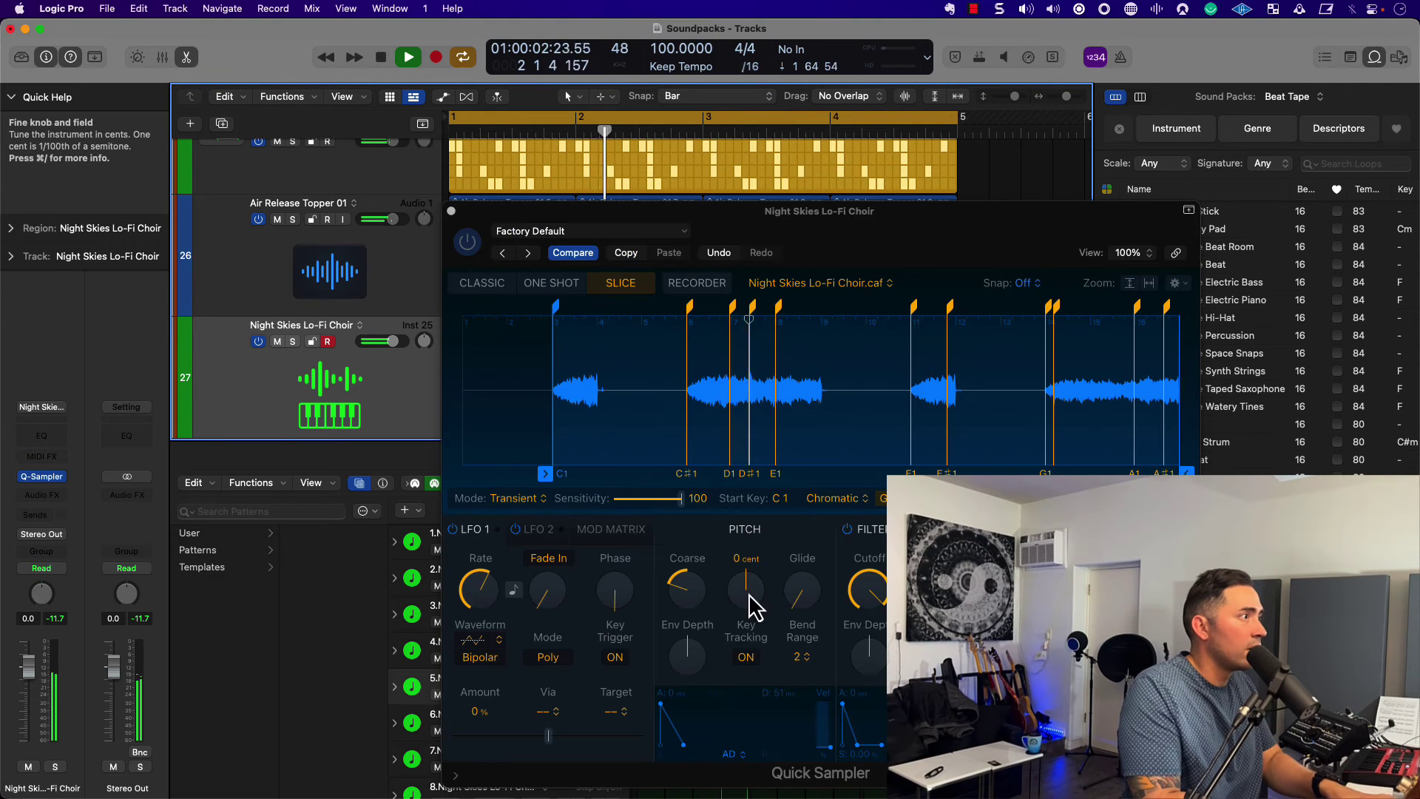
left_click(684, 599)
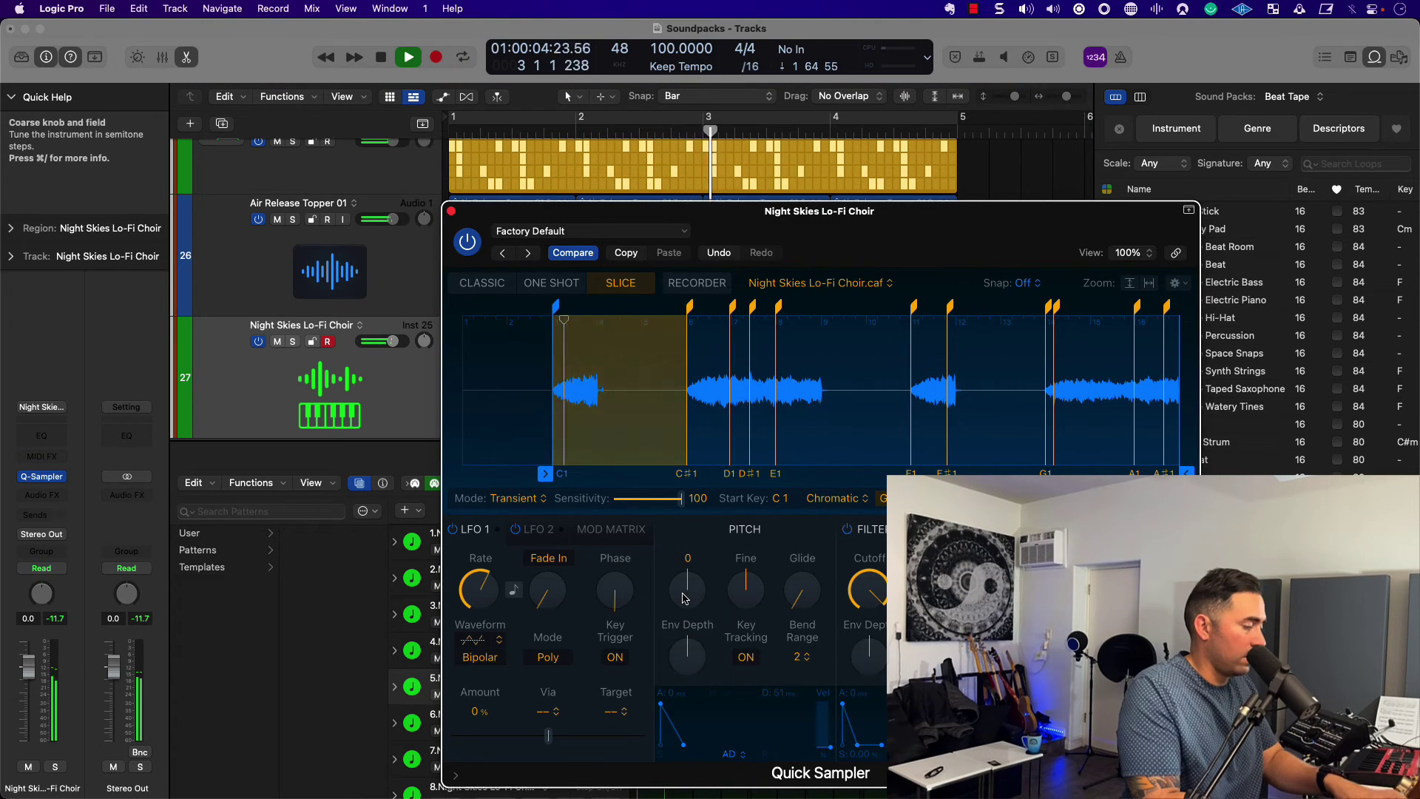
key("super+w")
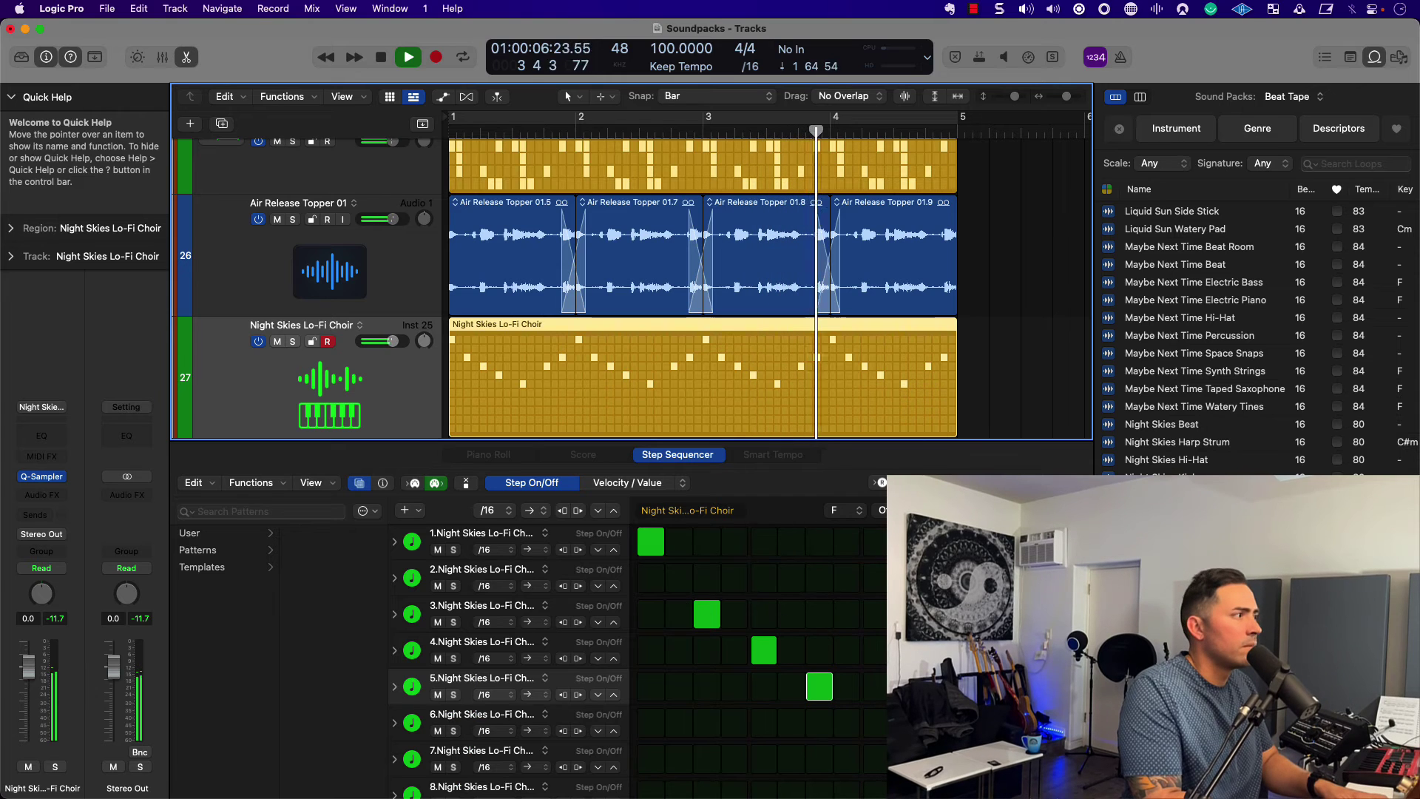
key("e")
key("e")
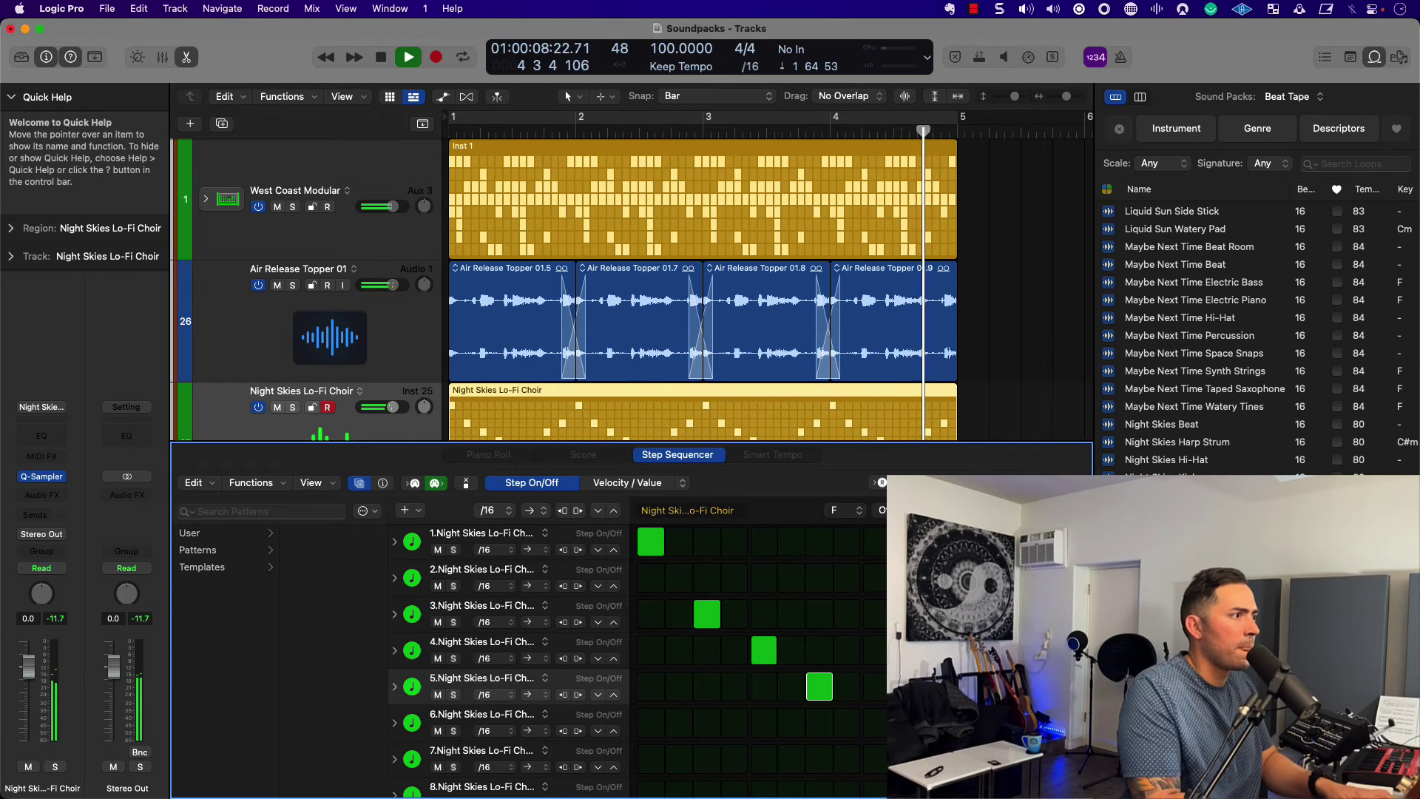
- Hide the step editor and loop browser and create a new software instrument track
scroll(511, 659, "down", 2)
key("space")
key("e")
key("o")
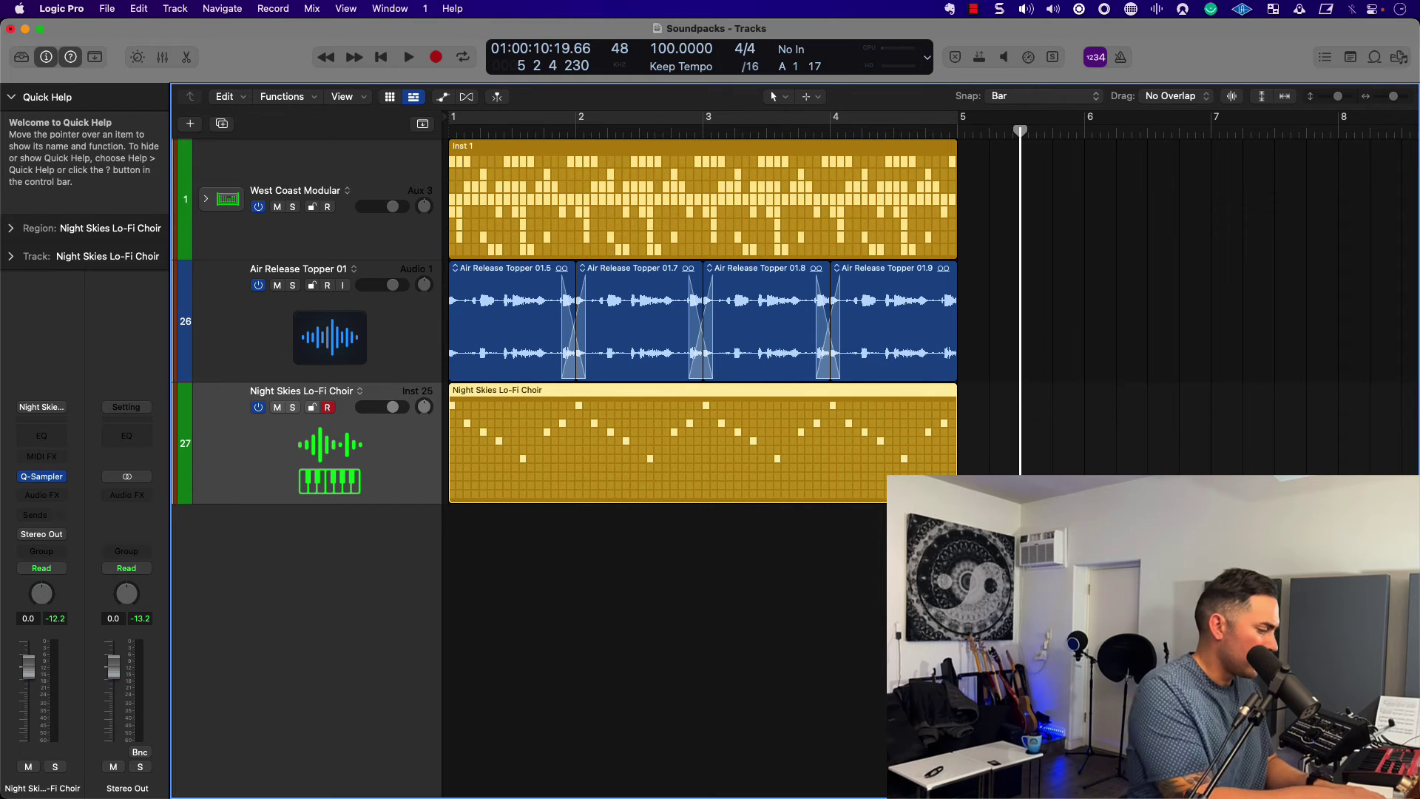
key("alt+super+n")
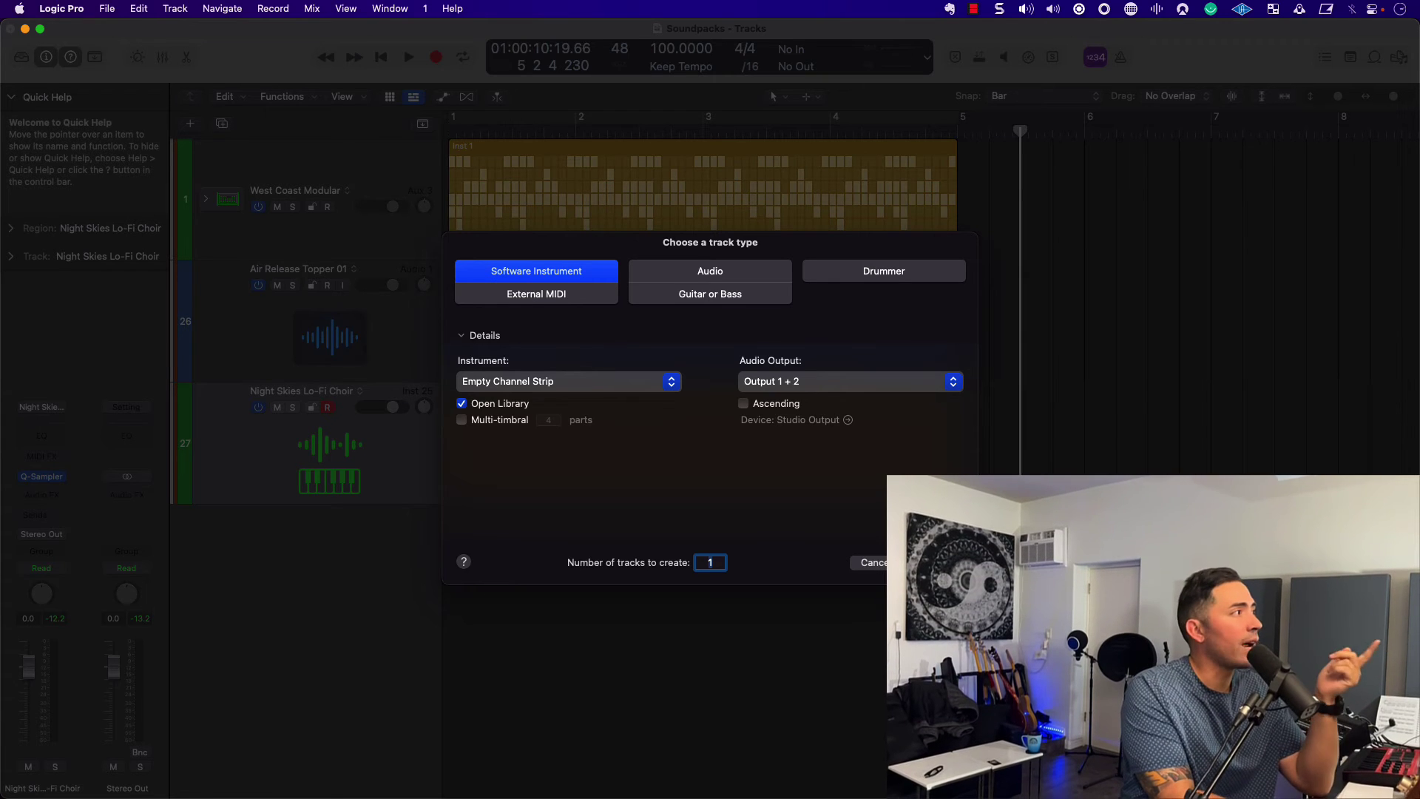
key("Return")
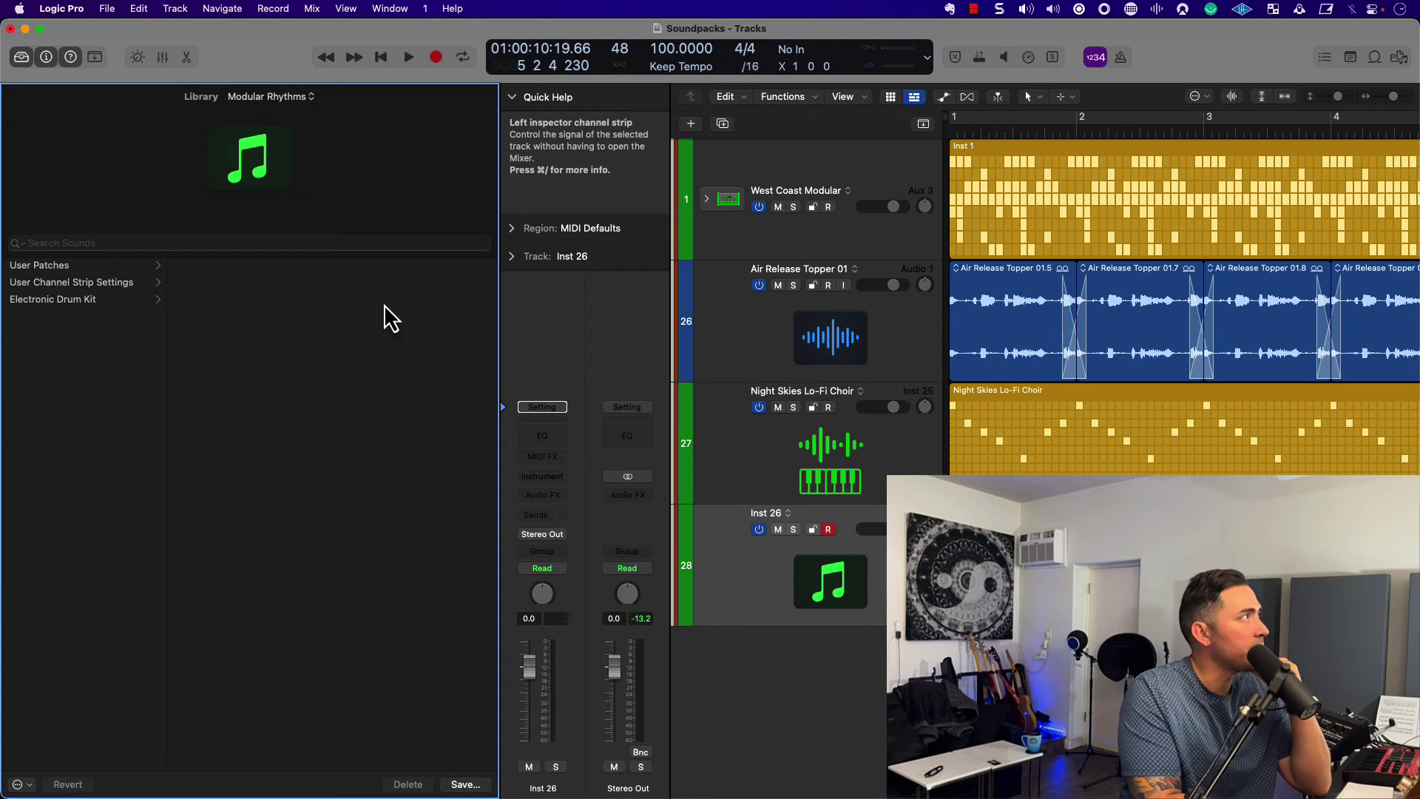
- Load the Chopped Up electronic drum kit from the Beat Tape pack onto track 28
left_click(300, 98)
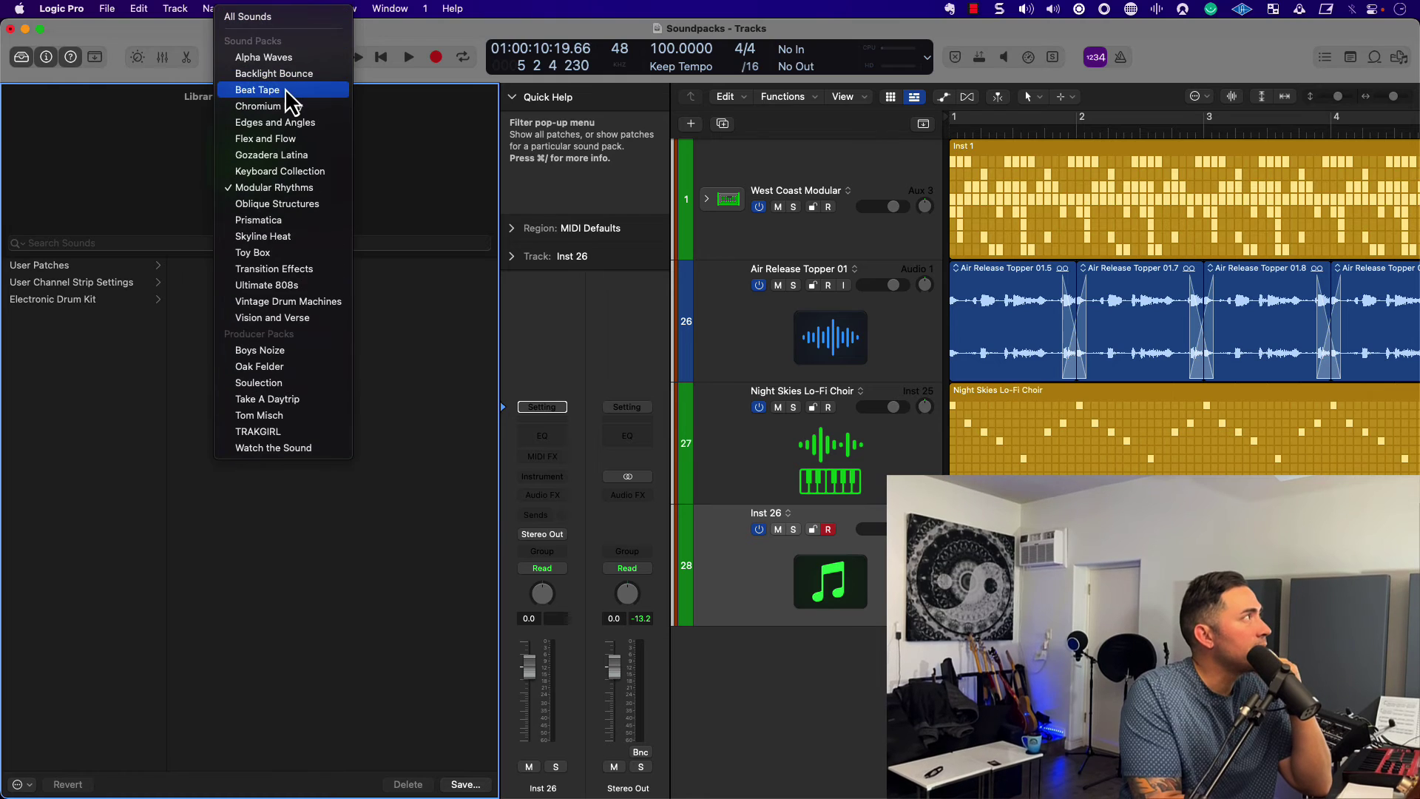
left_click(287, 90)
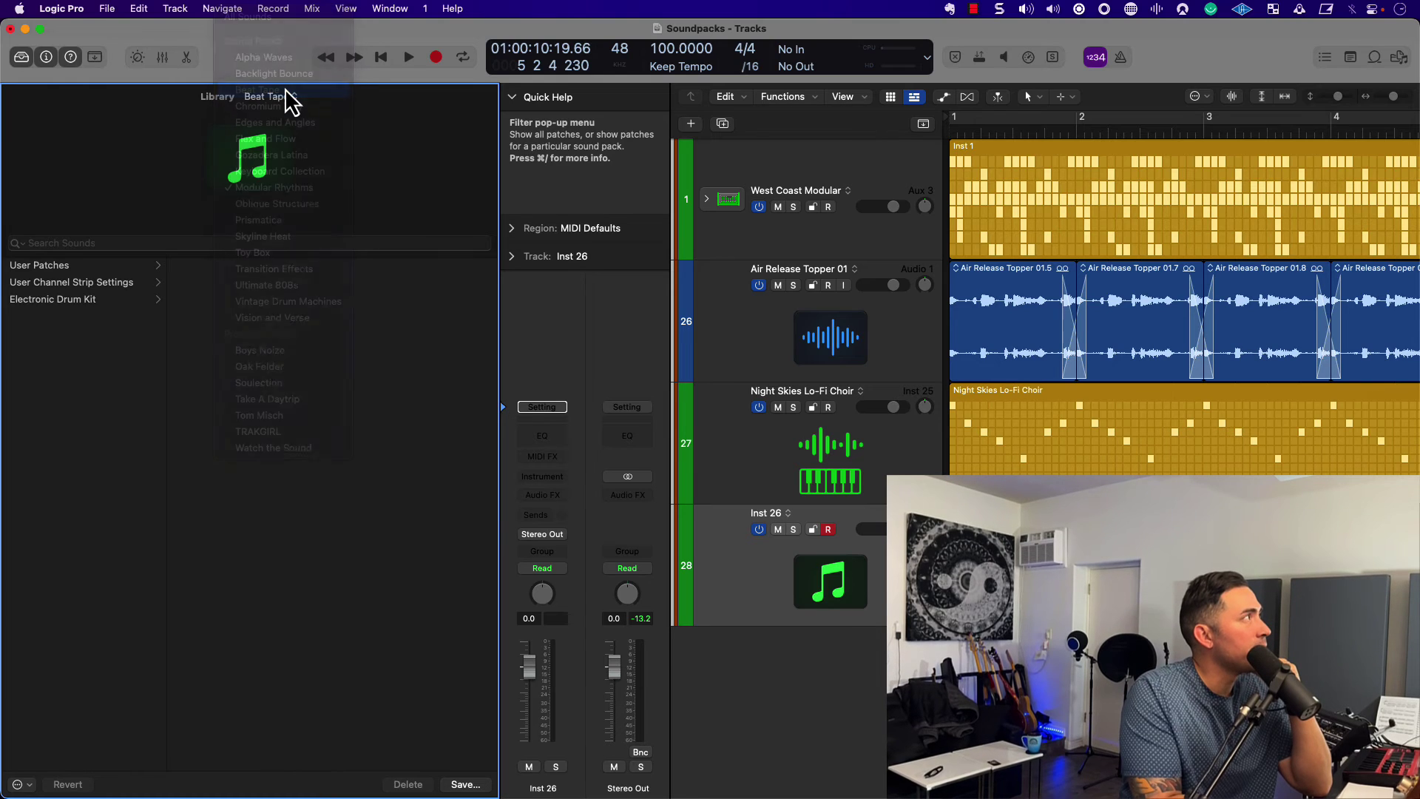
left_click(123, 300)
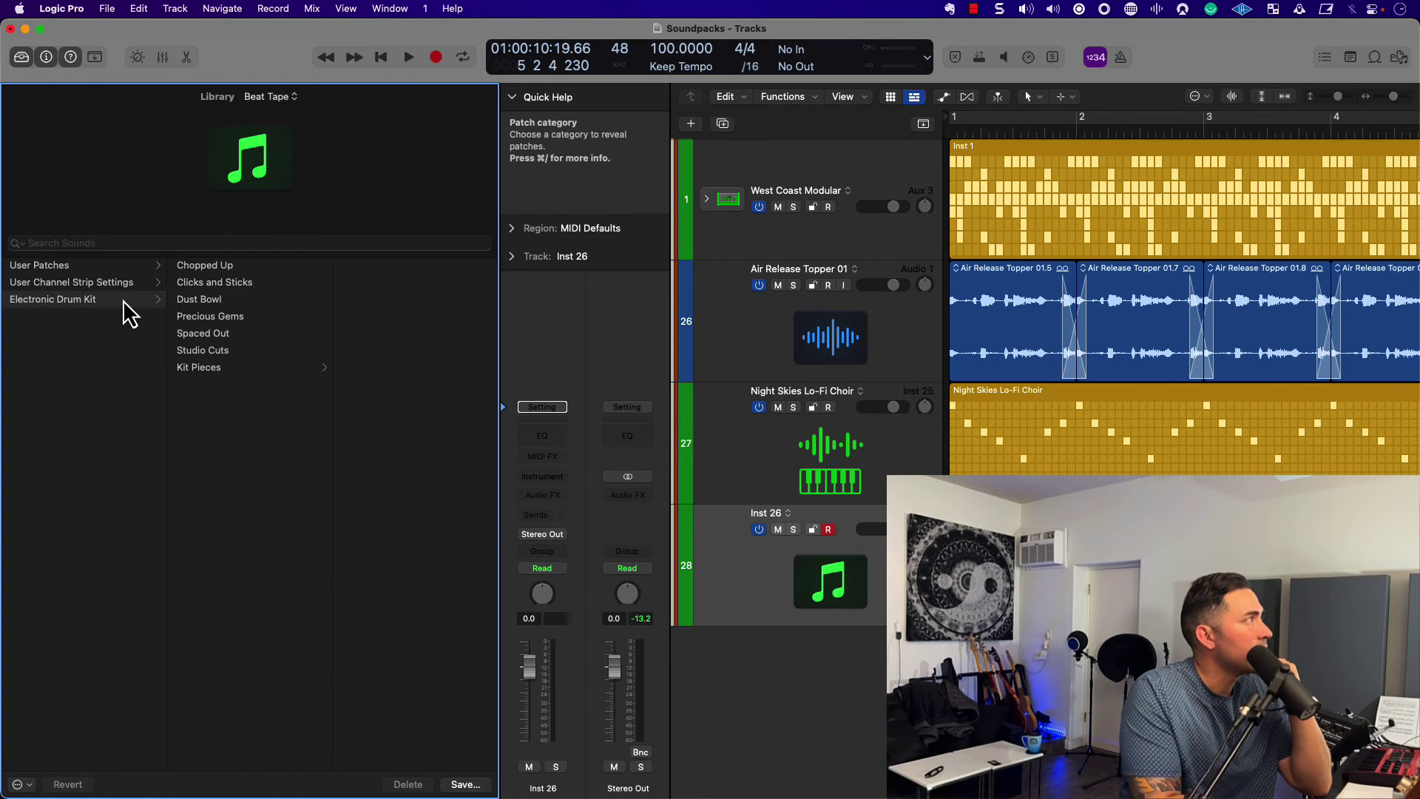
left_click(215, 268)
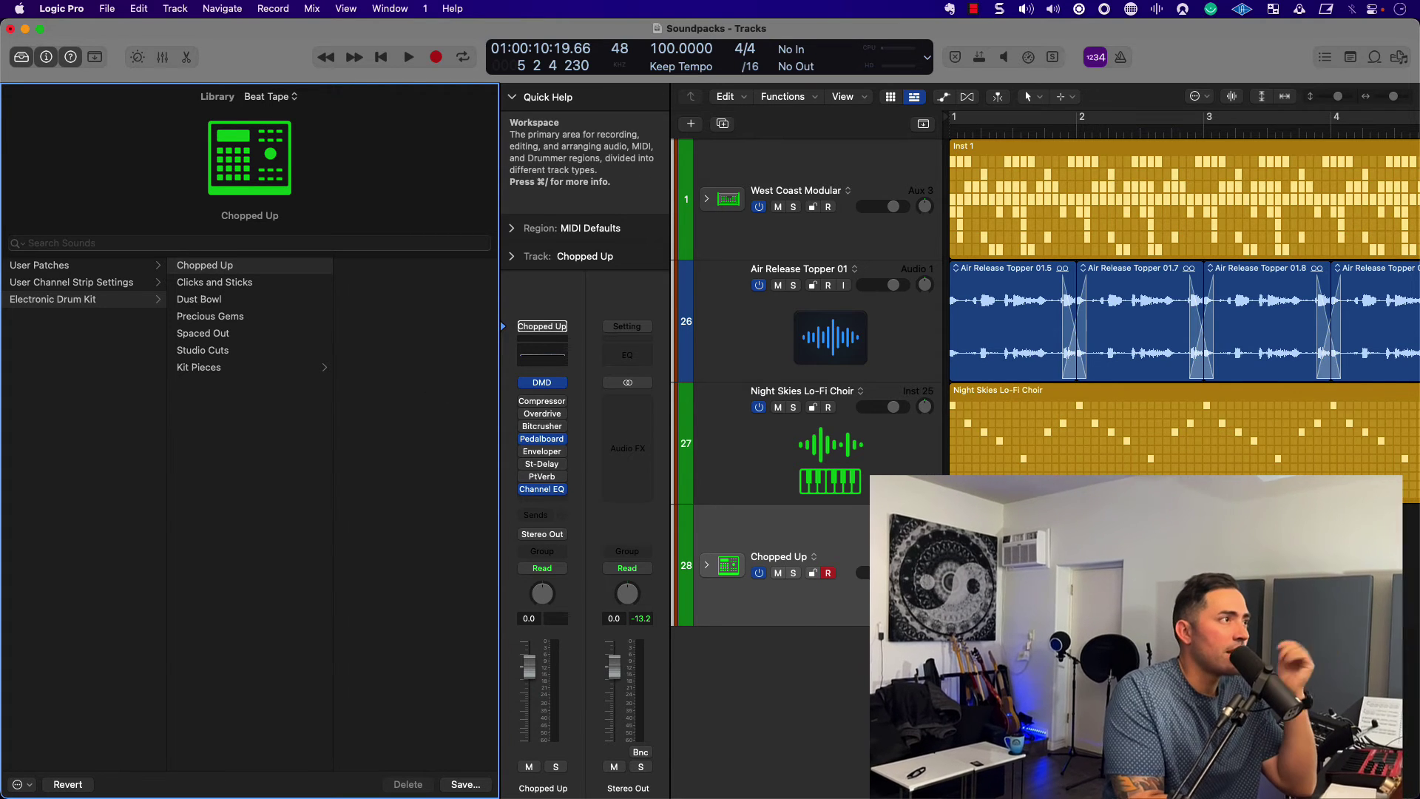
- Copy the Inst 1 pattern region onto the Chopped Up track at bar 1
left_click(1011, 178)
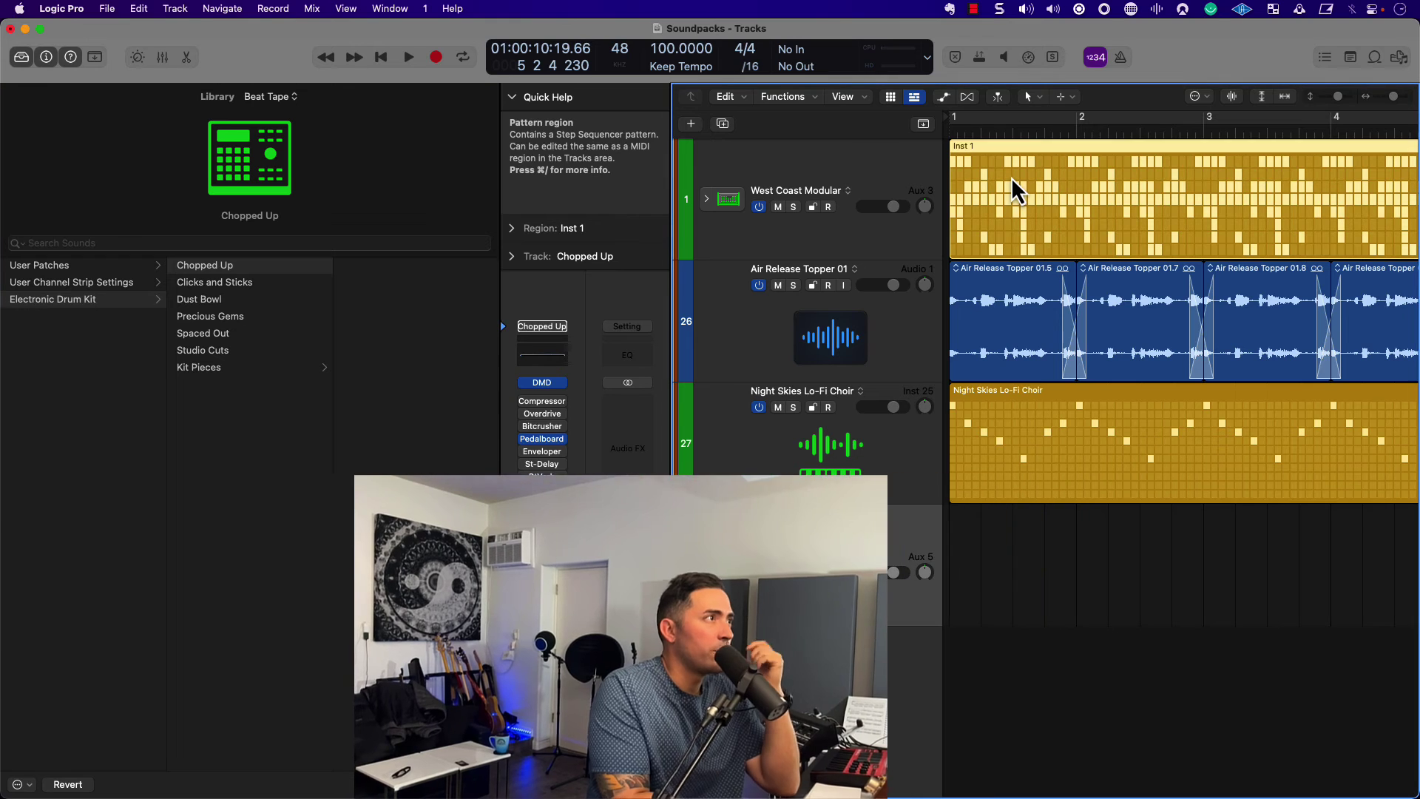
key("Up")
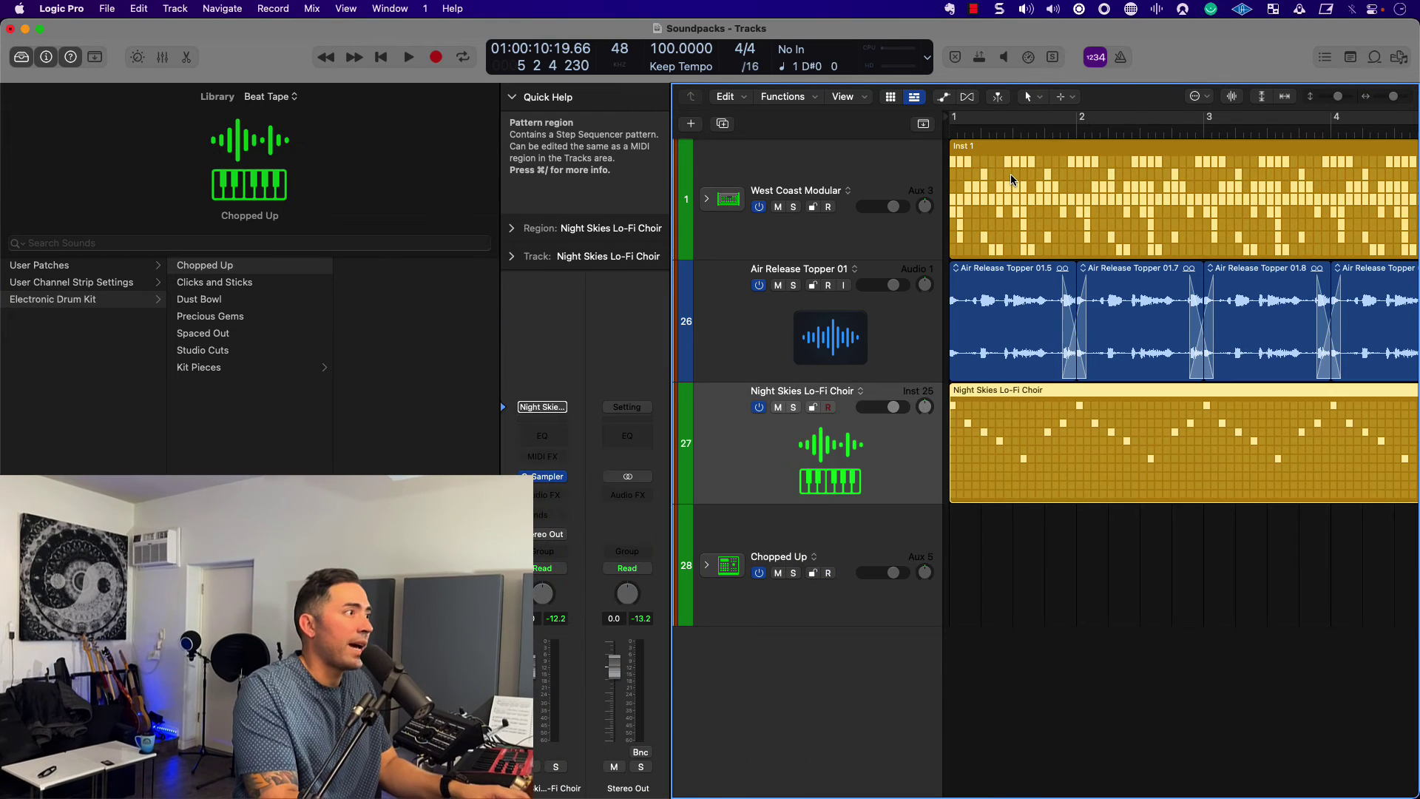
key("Down")
key("Return")
key("super+v")
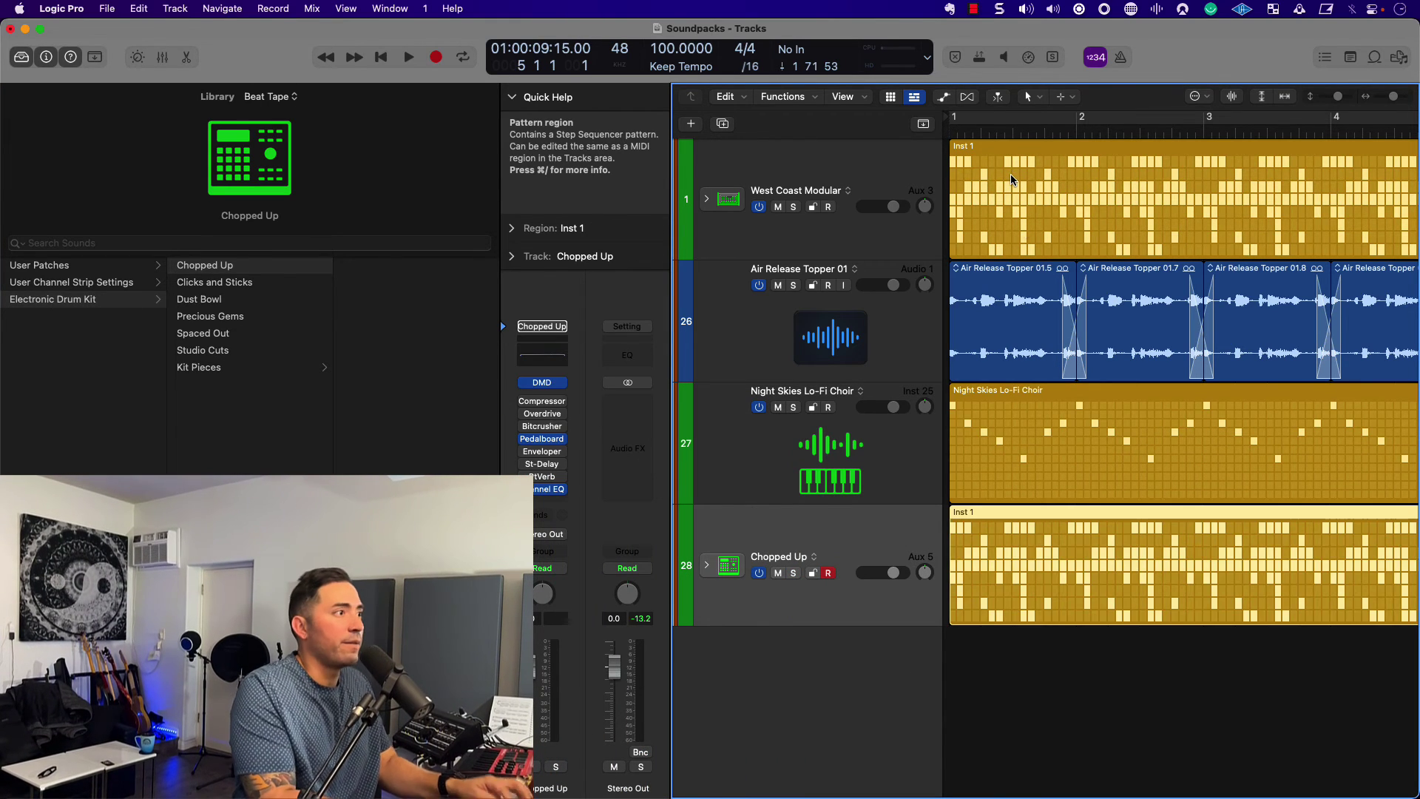
- Load Burst Mode then the SDS-V Beat pattern, solo the drum track, and play it
double_click(1032, 555)
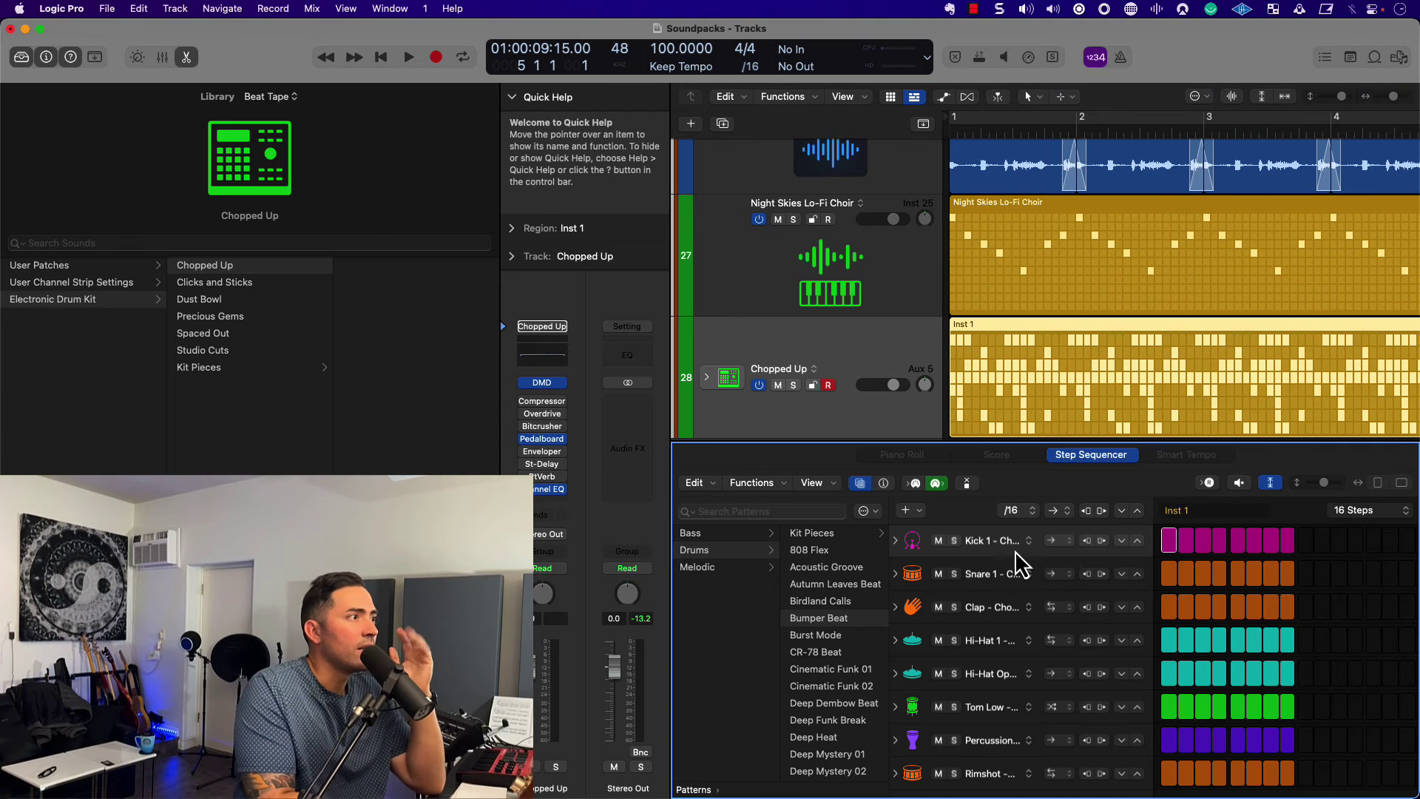
left_click(814, 635)
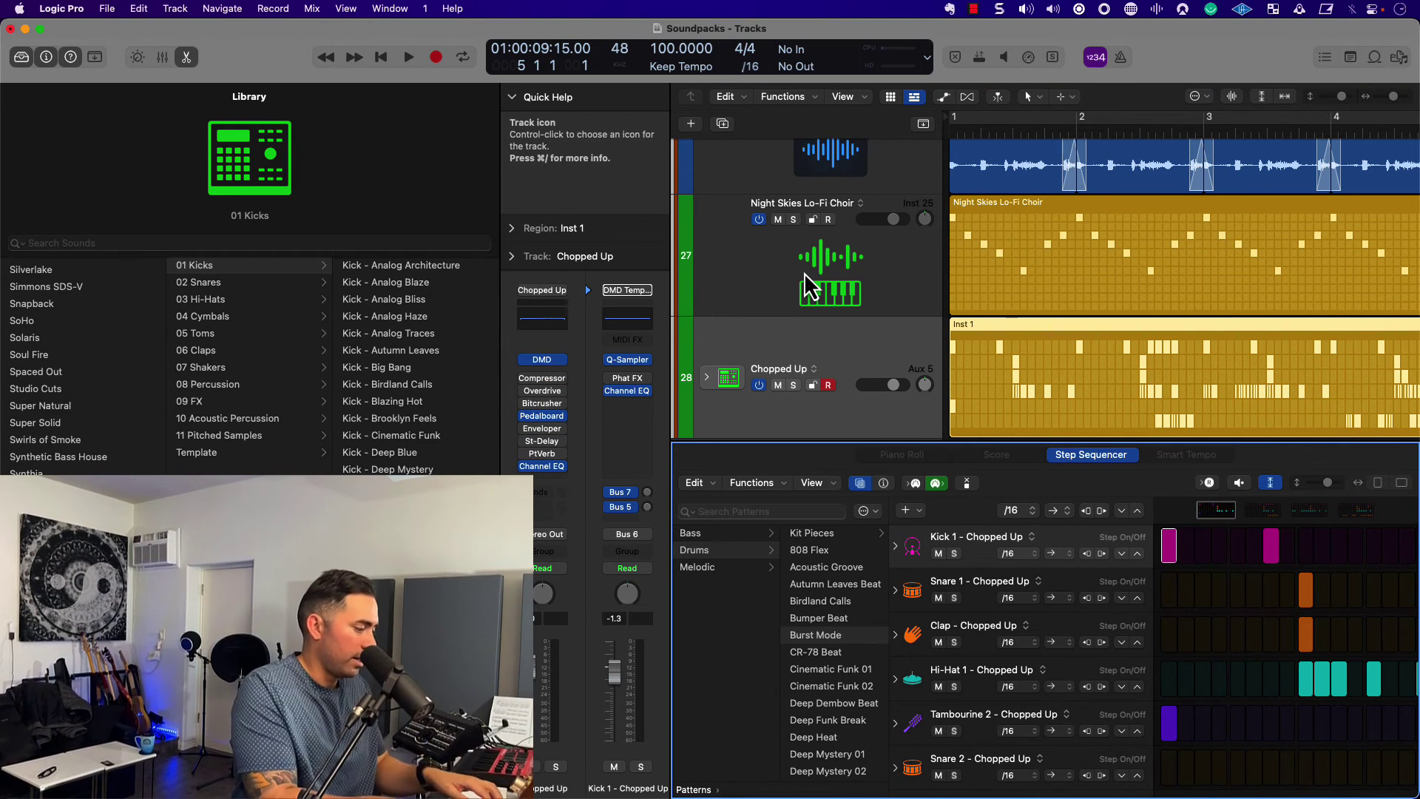
key("s")
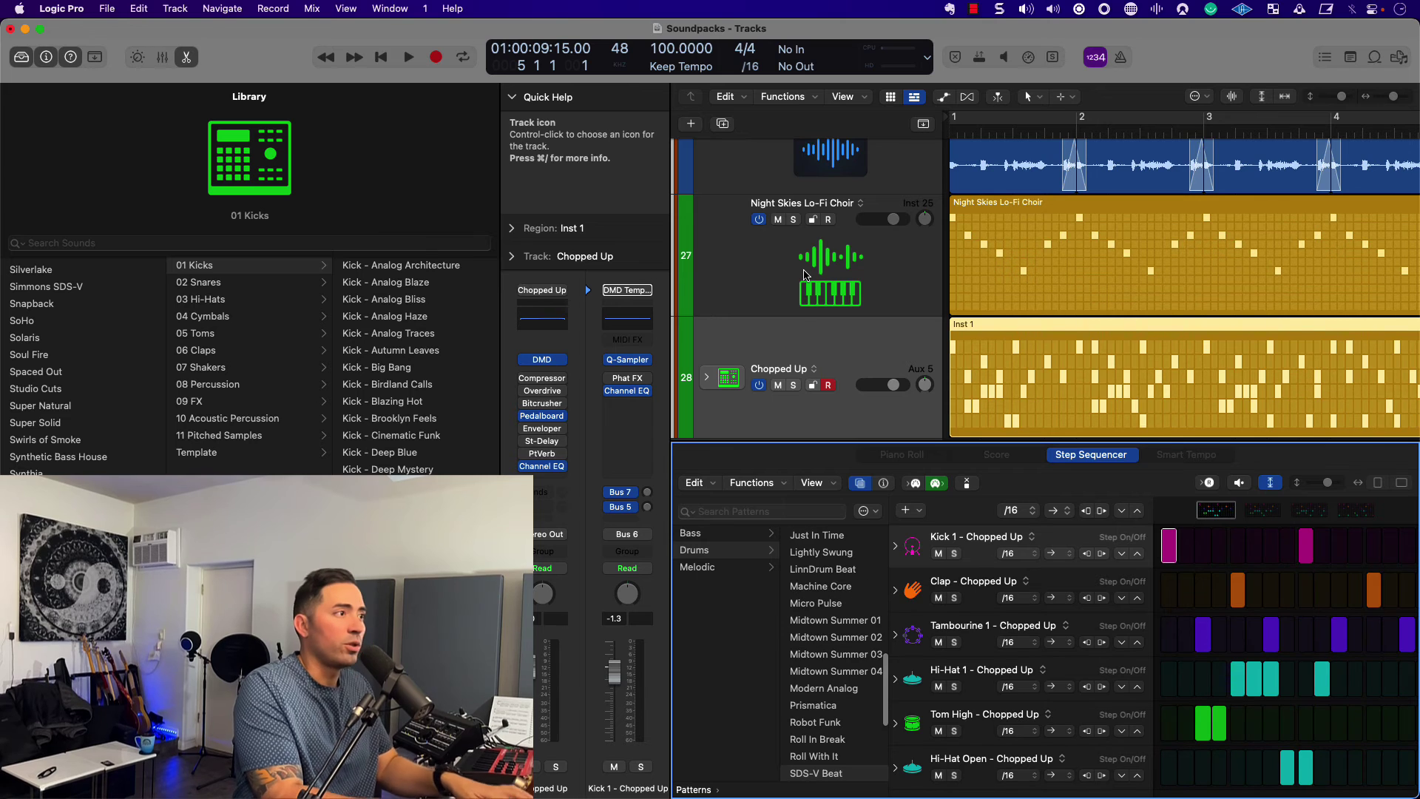
left_click(793, 386)
key("space")
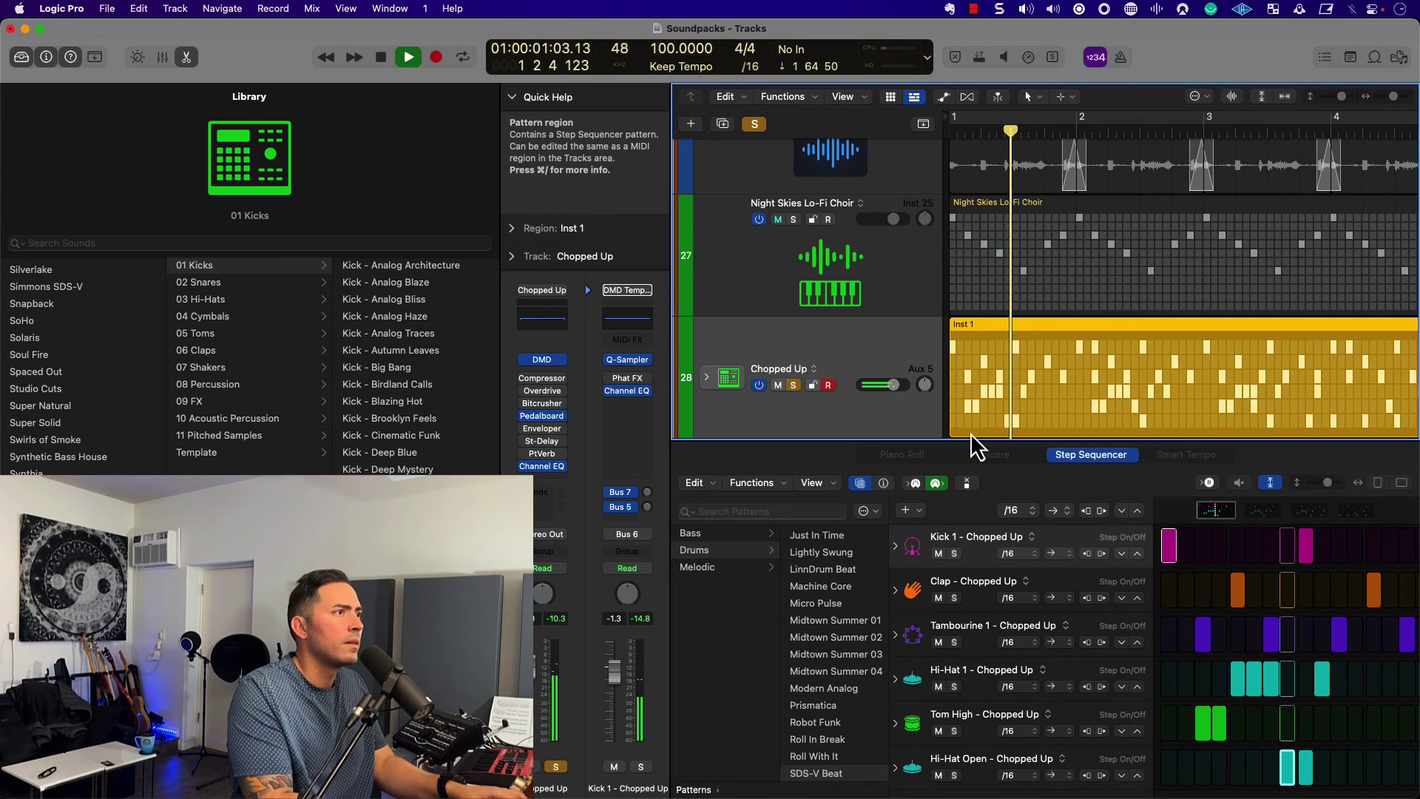
key("super+Left")
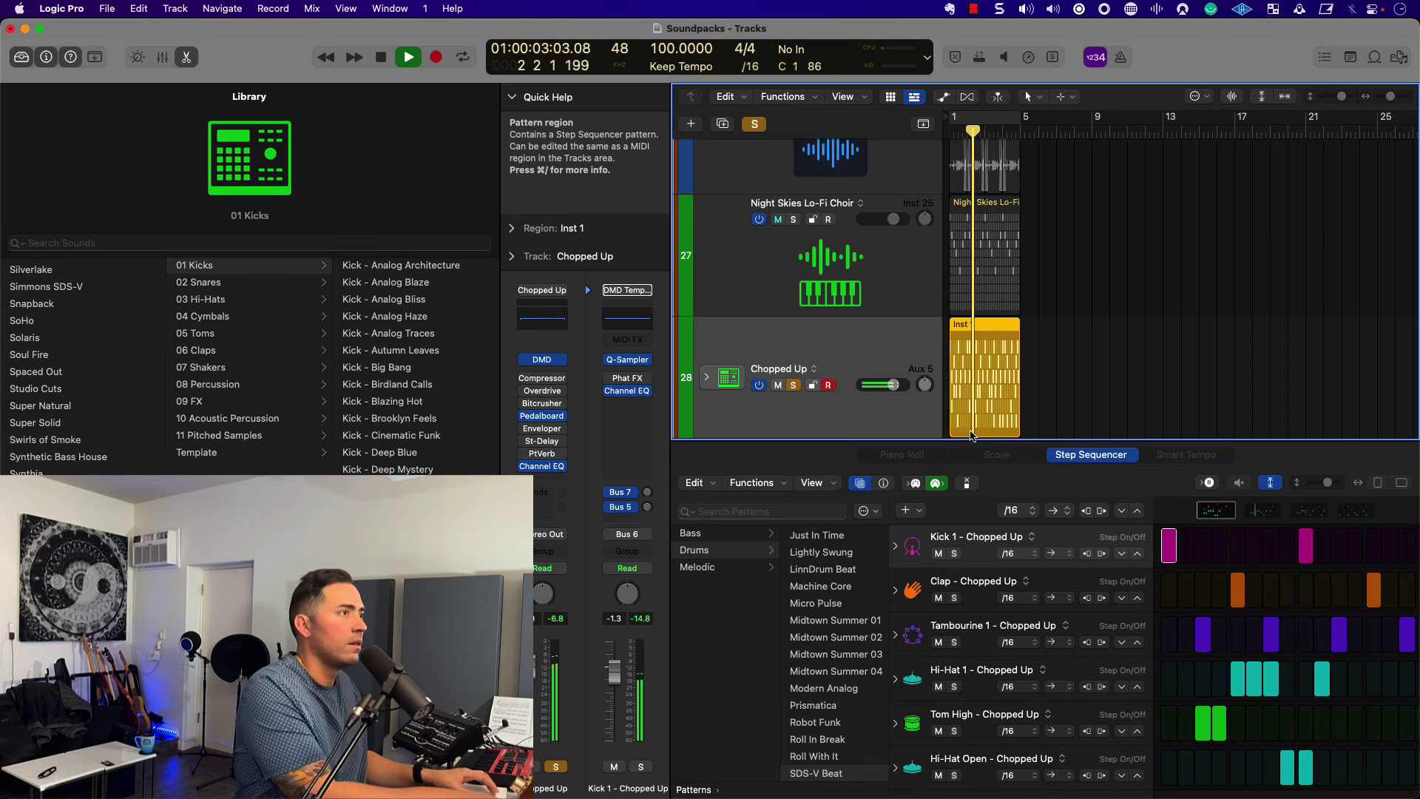
- Loop playback over the drum region and reselect the drum track
key("super+u")
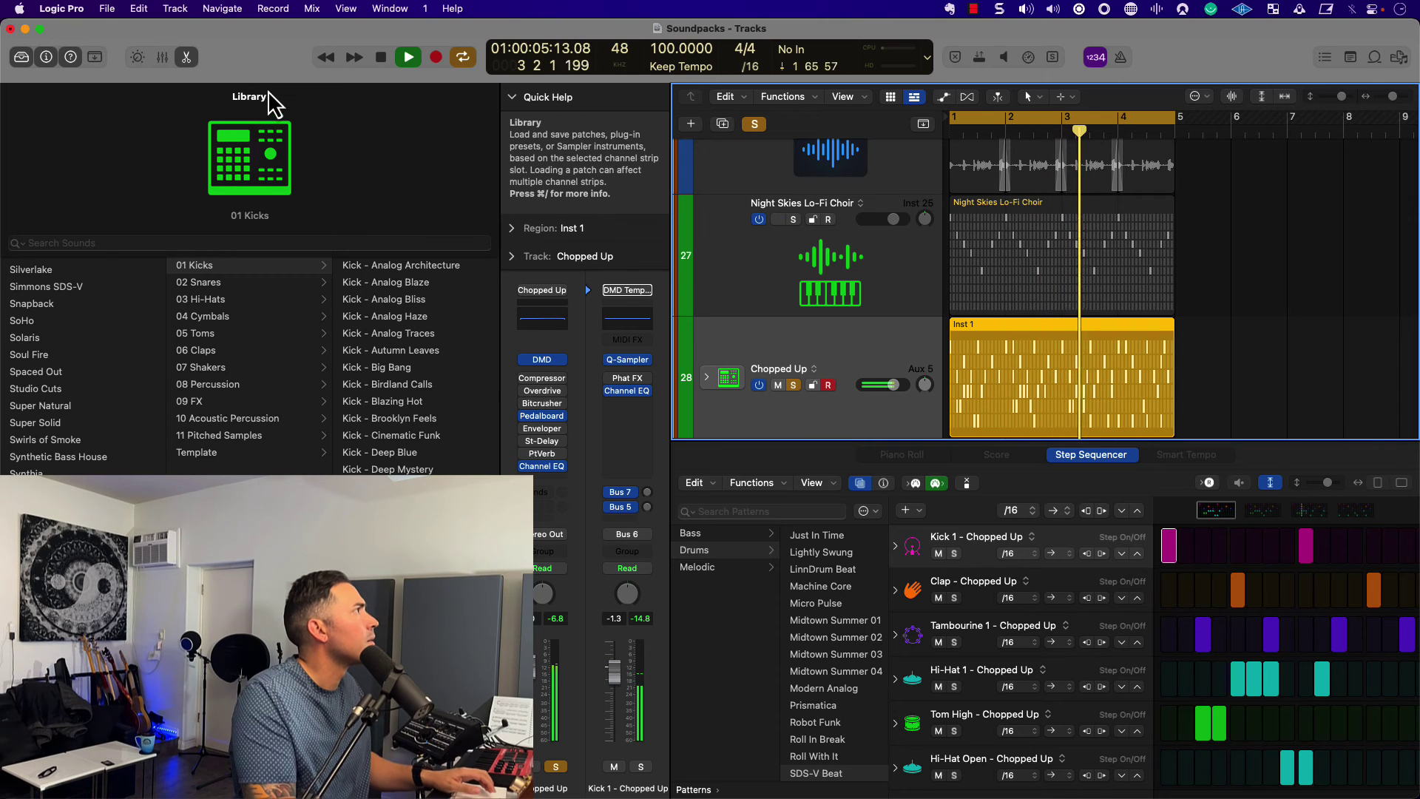
scroll(355, 311, "left", 5)
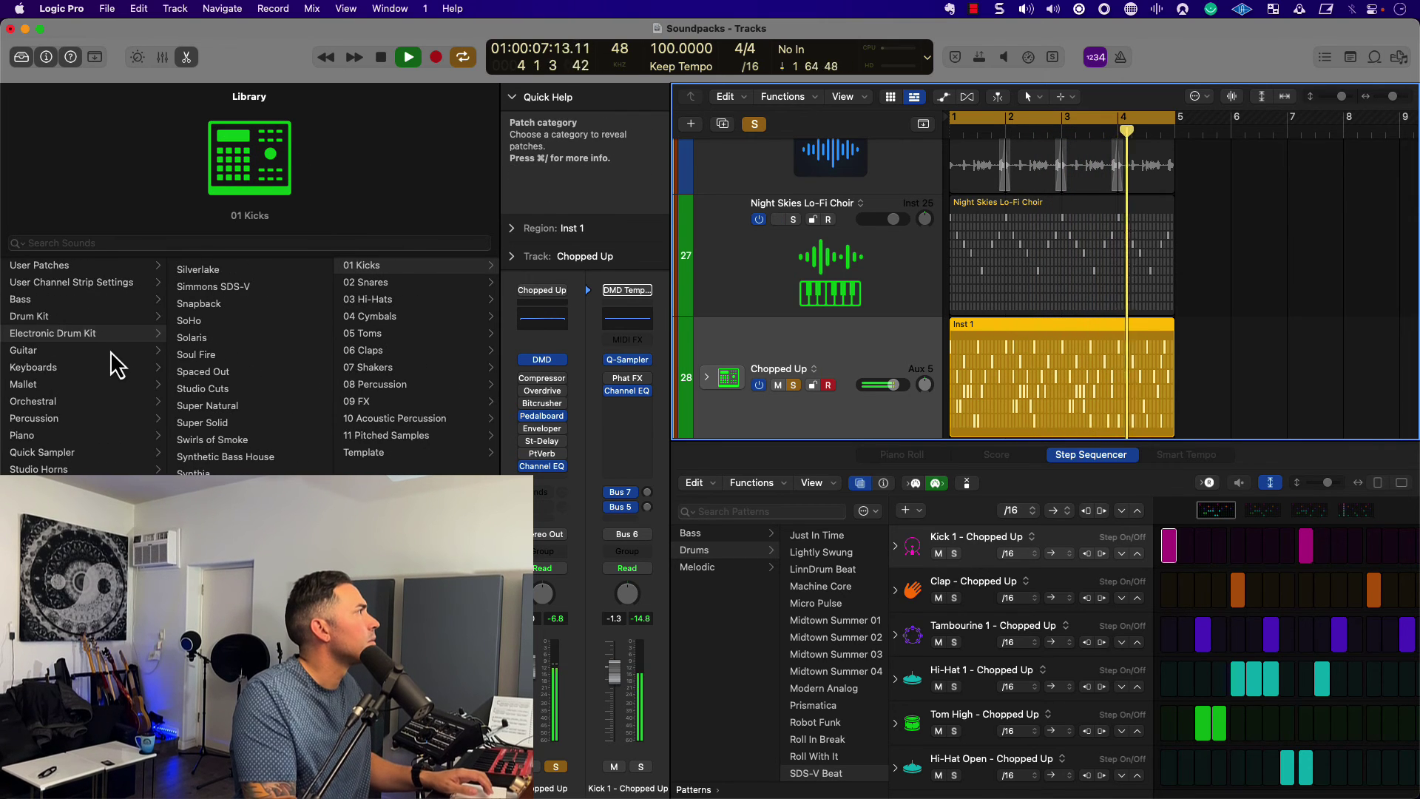
scroll(200, 362, "up", 15)
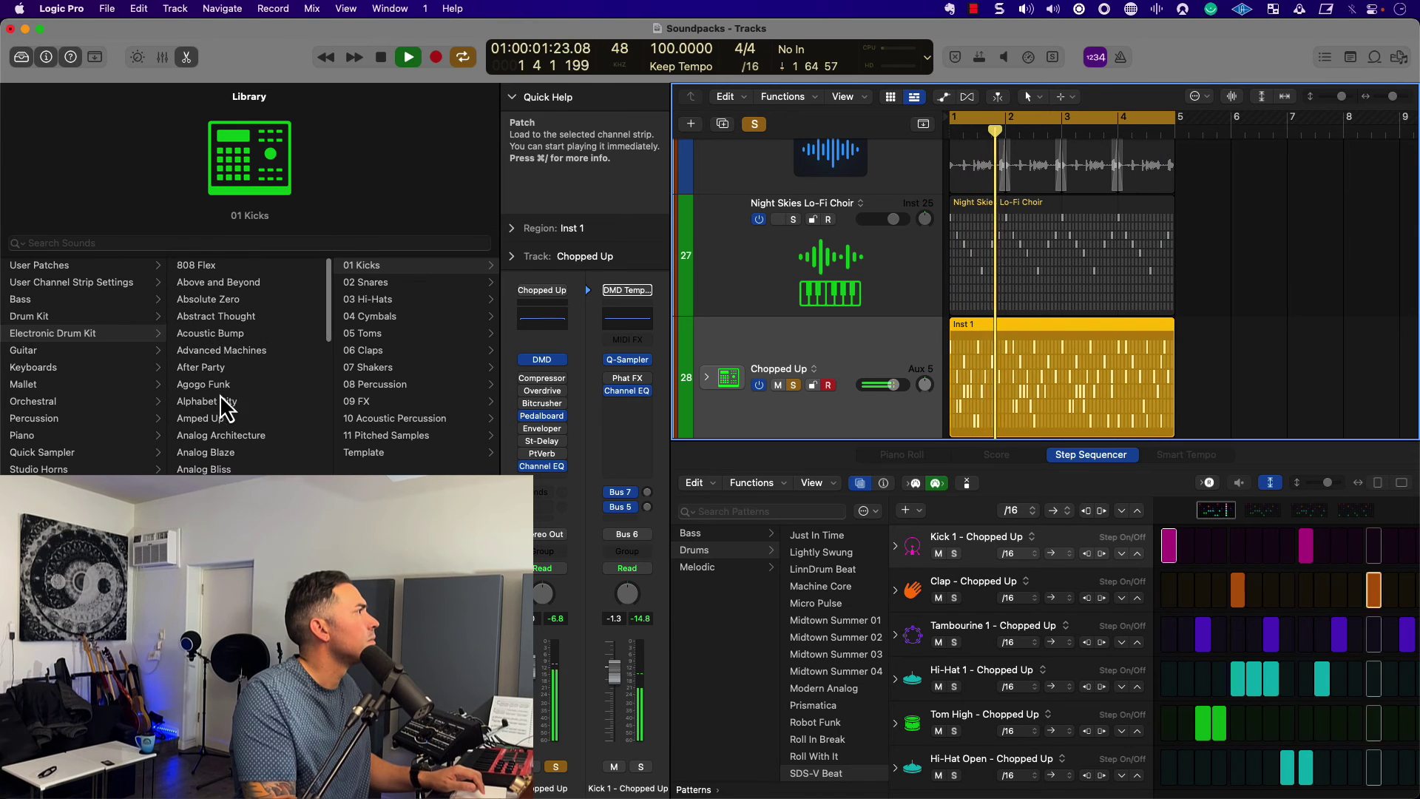
scroll(222, 405, "down", 1)
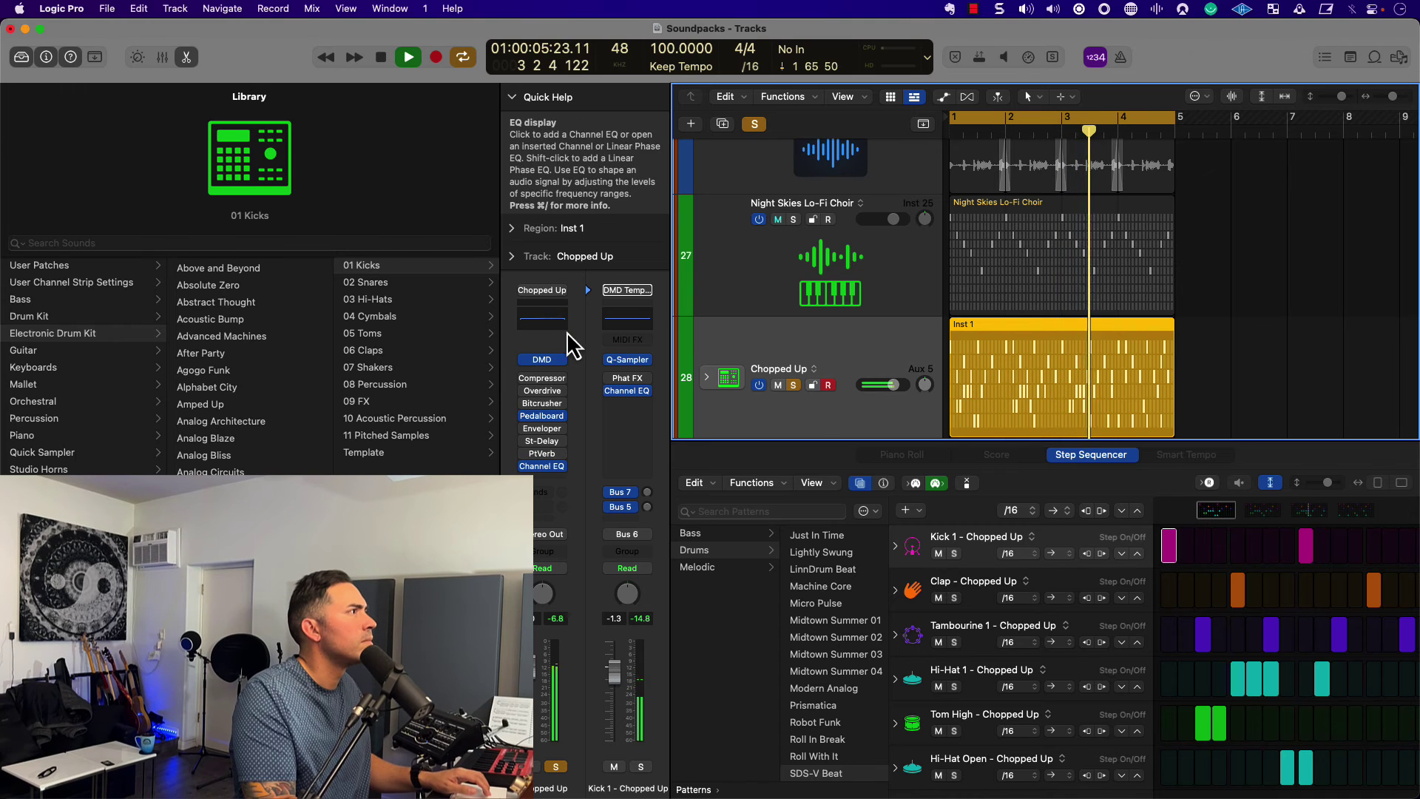
left_click(795, 285)
left_click(805, 342)
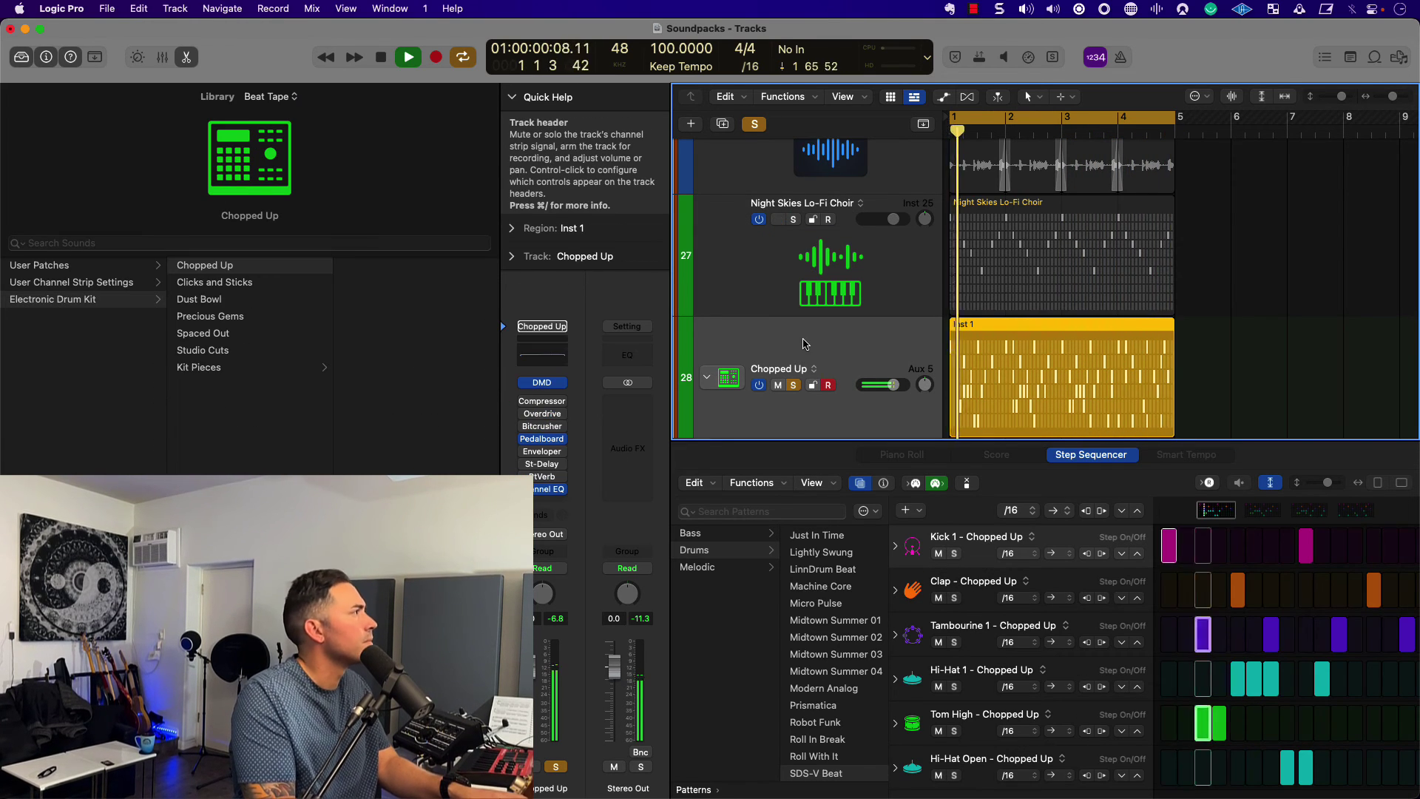
key("space")
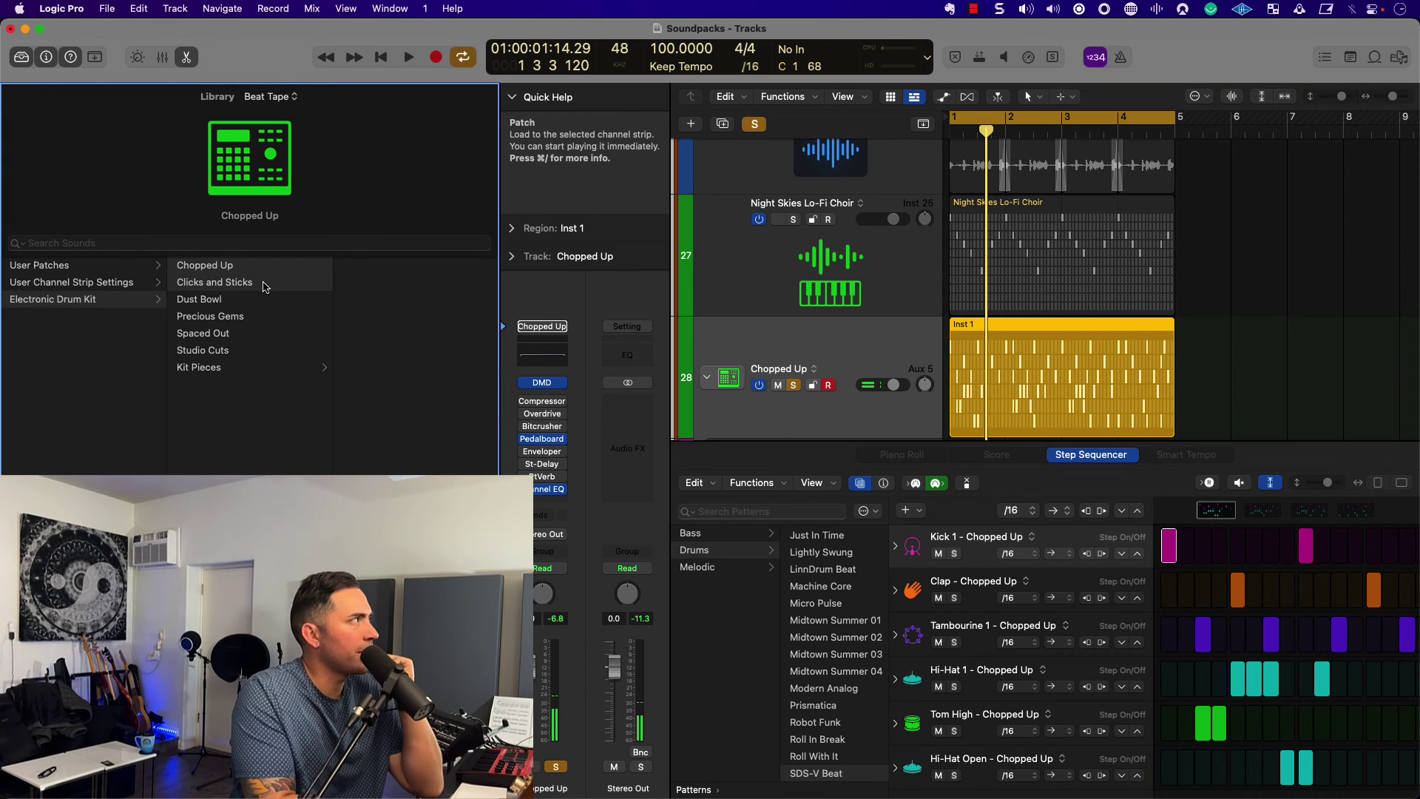
- Switch track 28 to the Clicks and Sticks kit with the Robot Funk step pattern
left_click(222, 282)
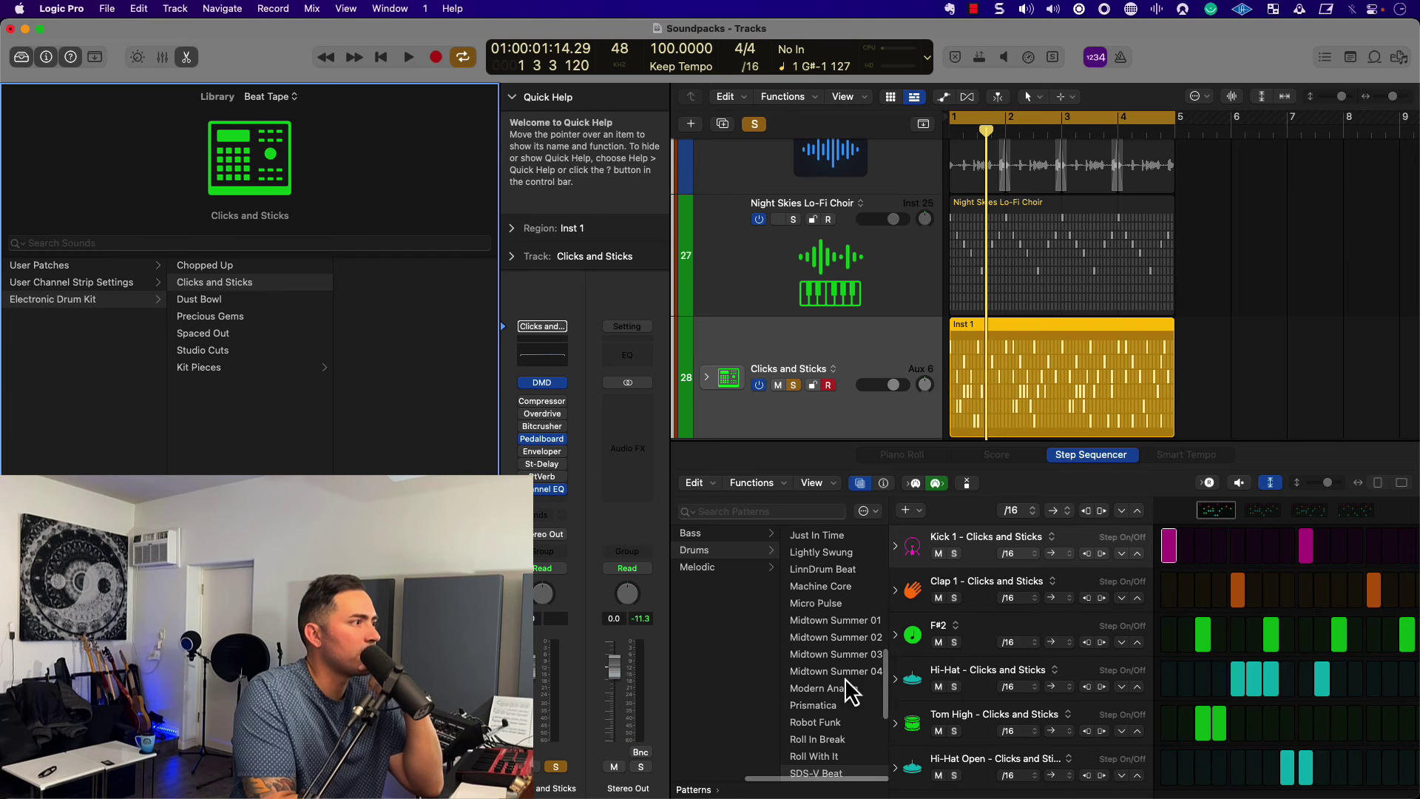
left_click(848, 723)
key("space")
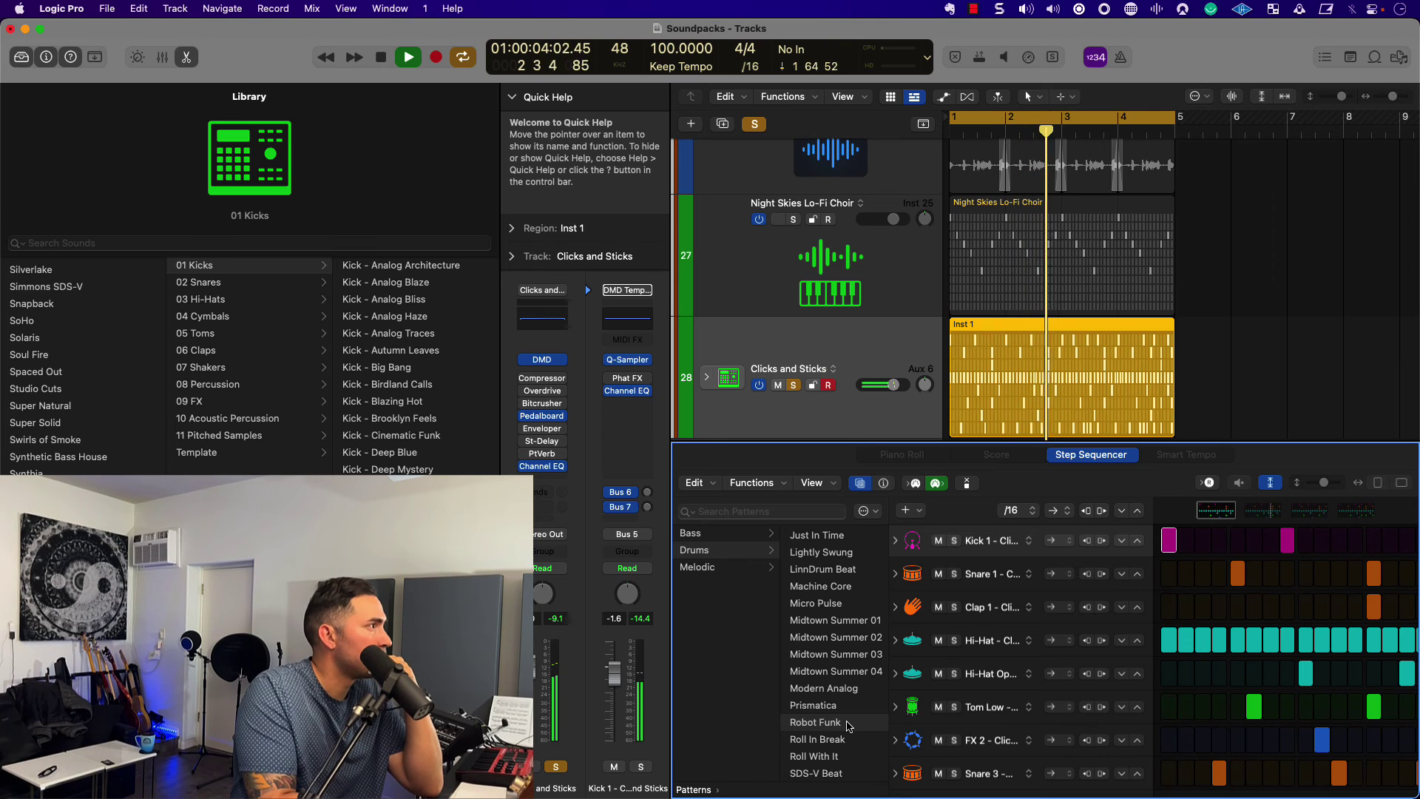
- Close the step editor and Library, and solo the Night Skies Lo-Fi Choir track
key("e")
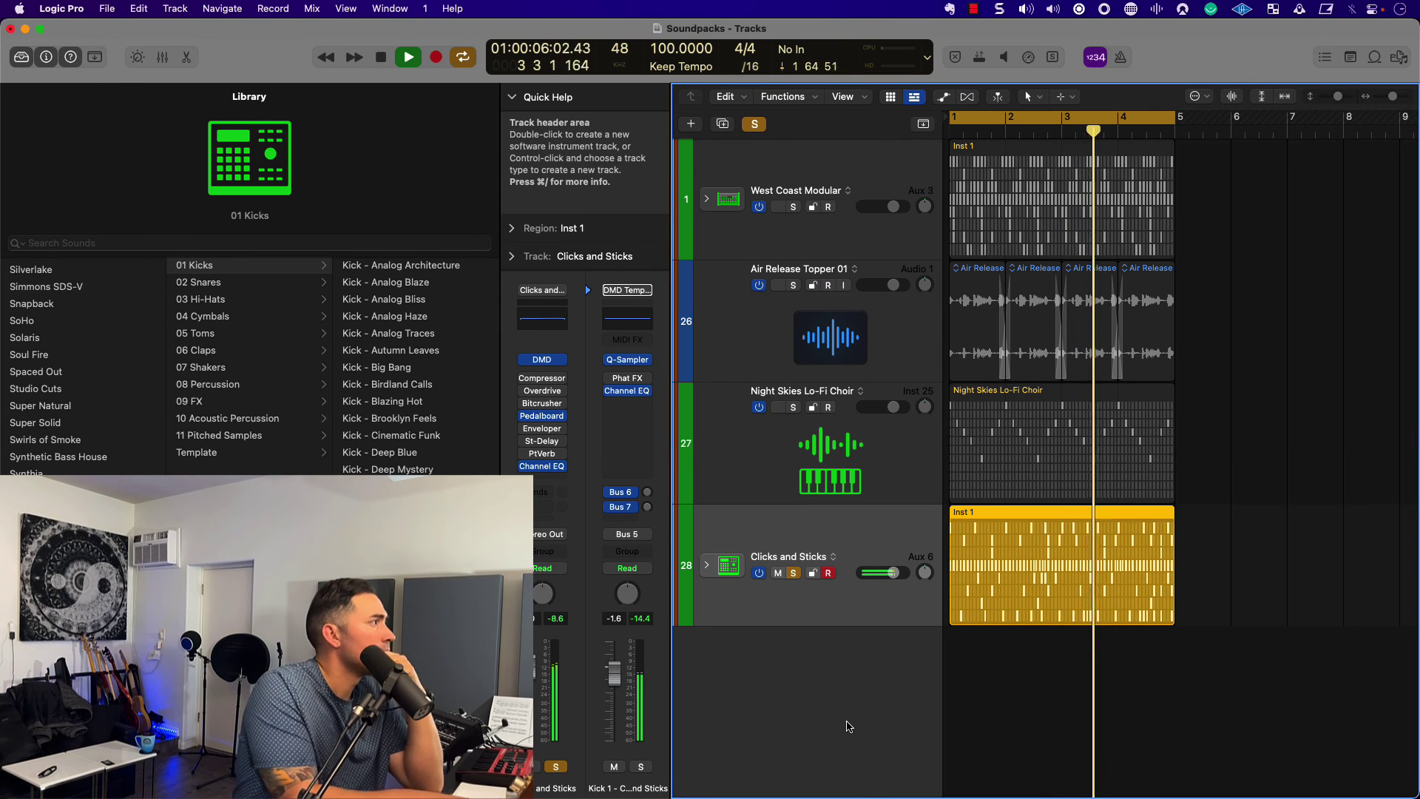
key("y")
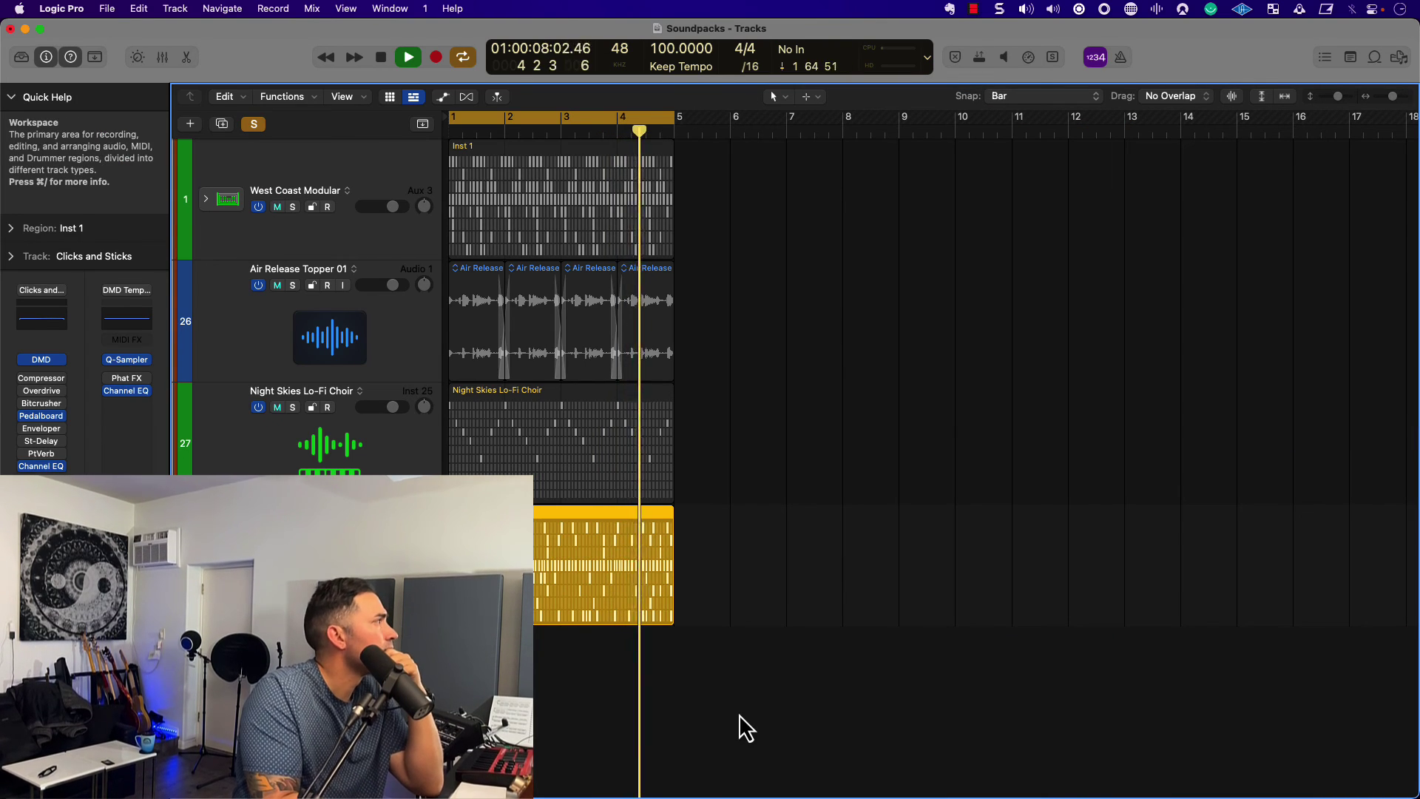
left_click(293, 408)
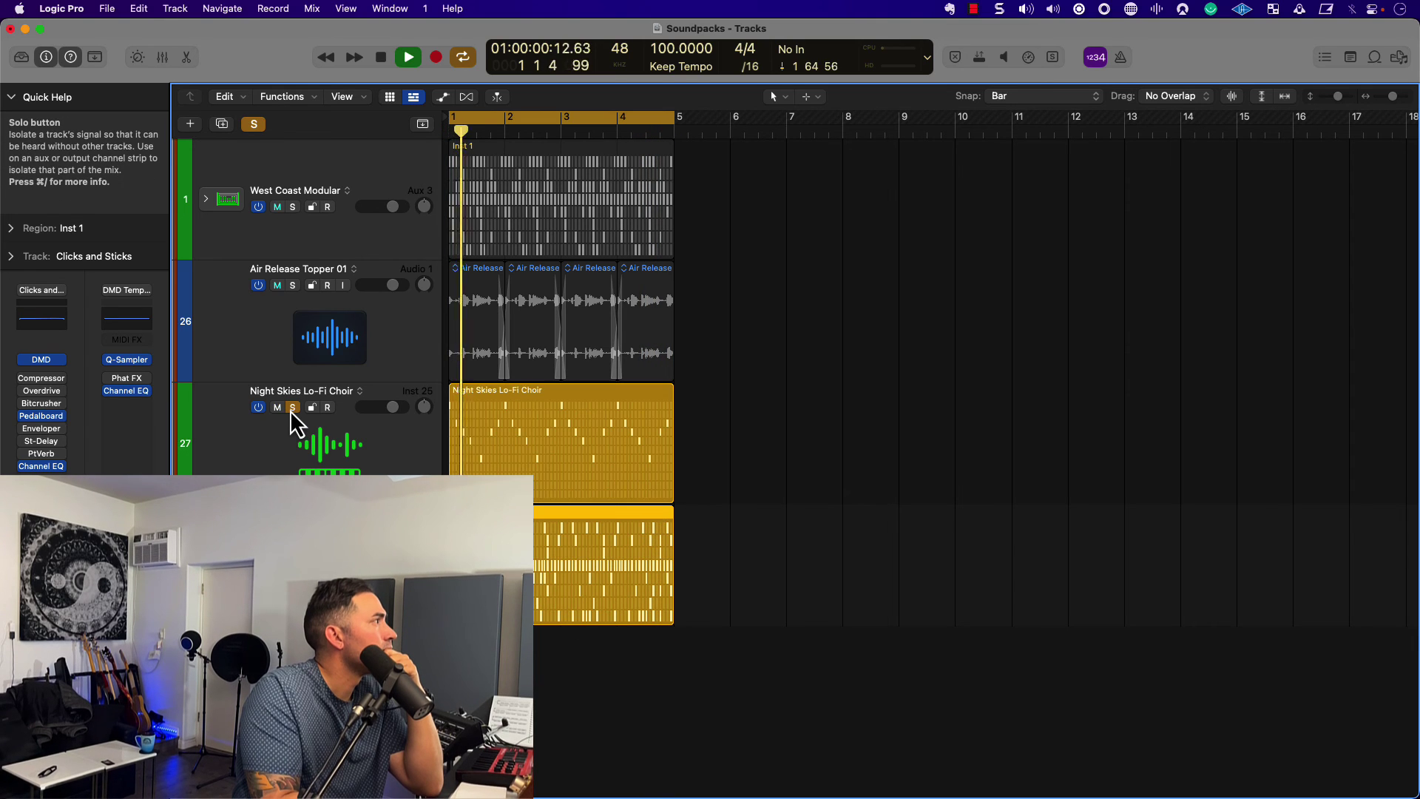
- Inspect the choir's Stereo Delay insert, then close the Stereo Delay and Quick Sampler windows
left_click(222, 437)
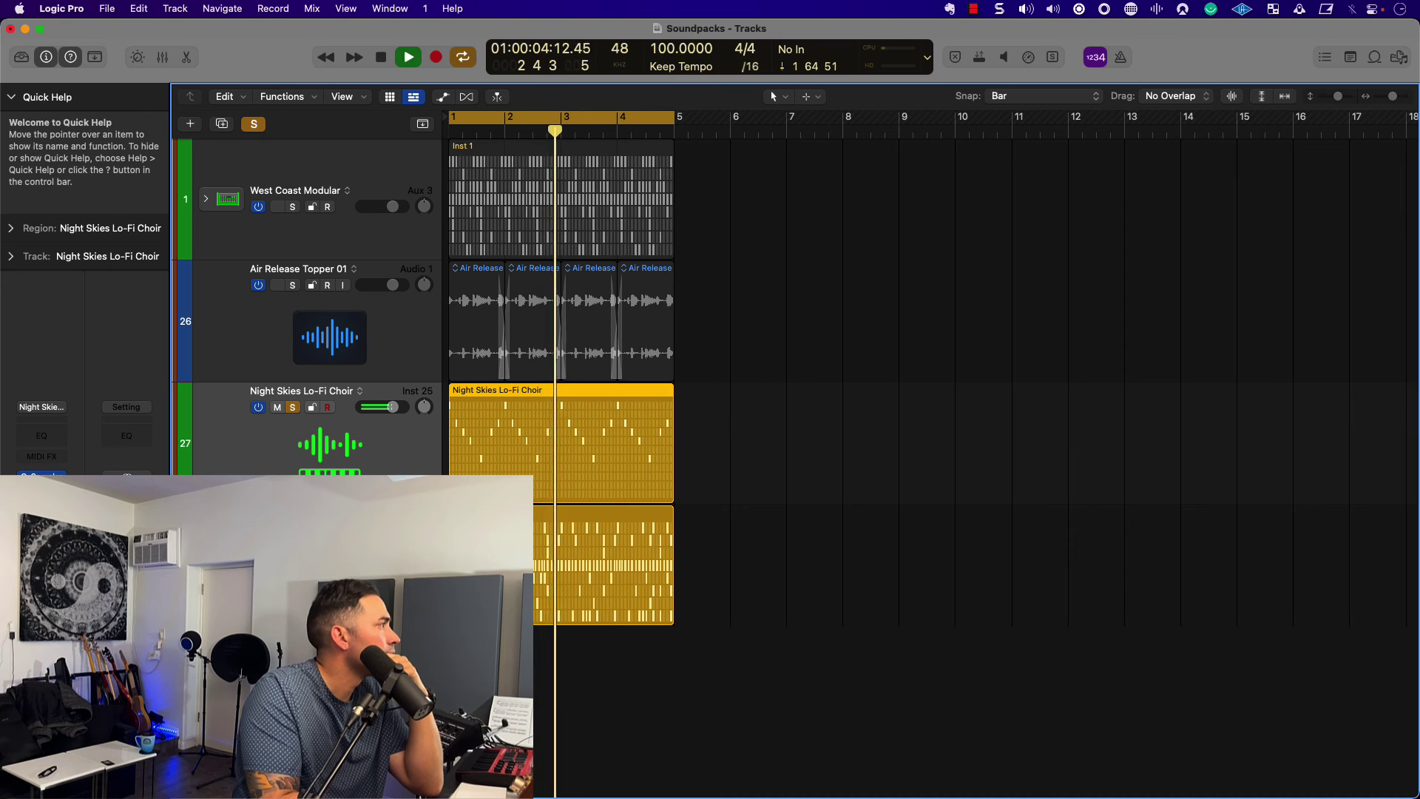
left_click(41, 494)
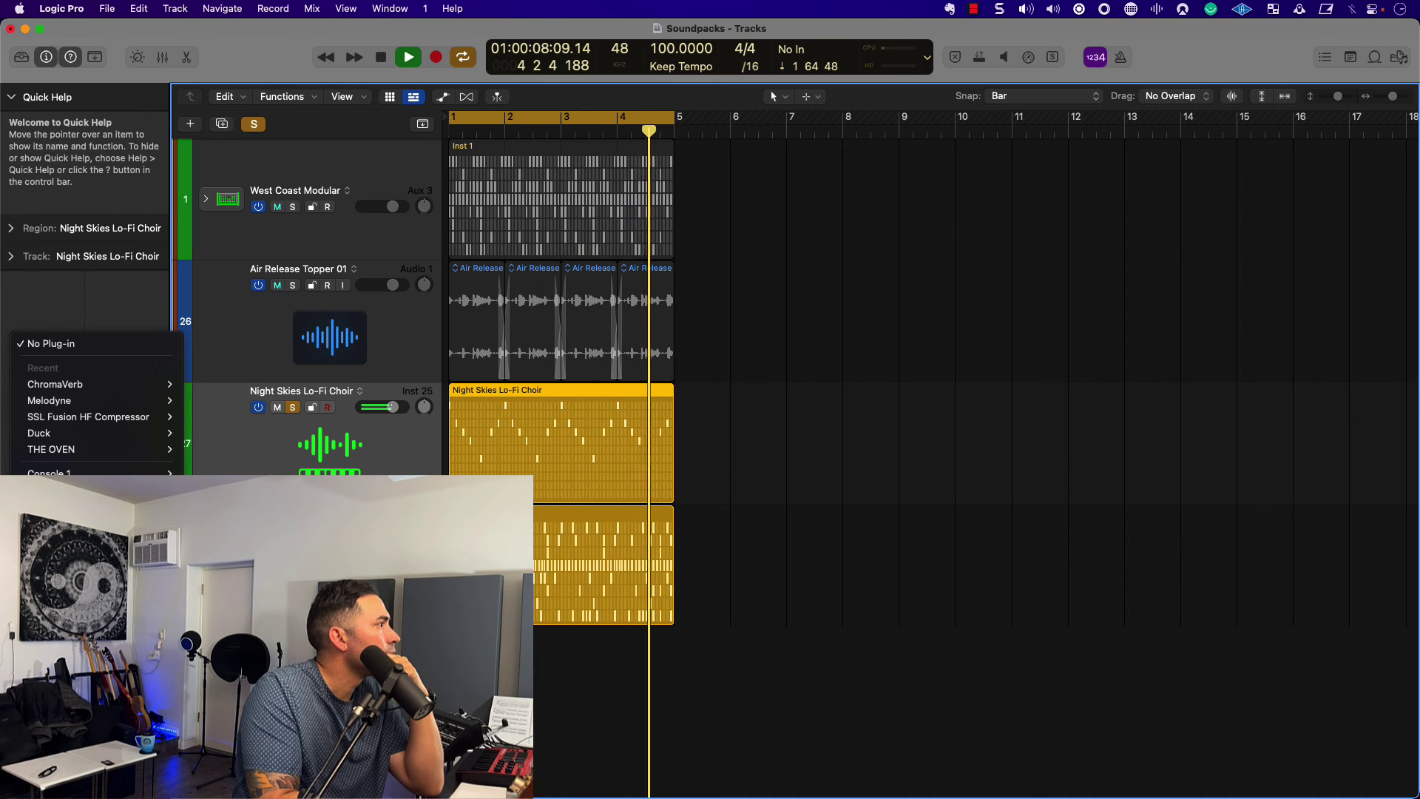
left_click(399, 433)
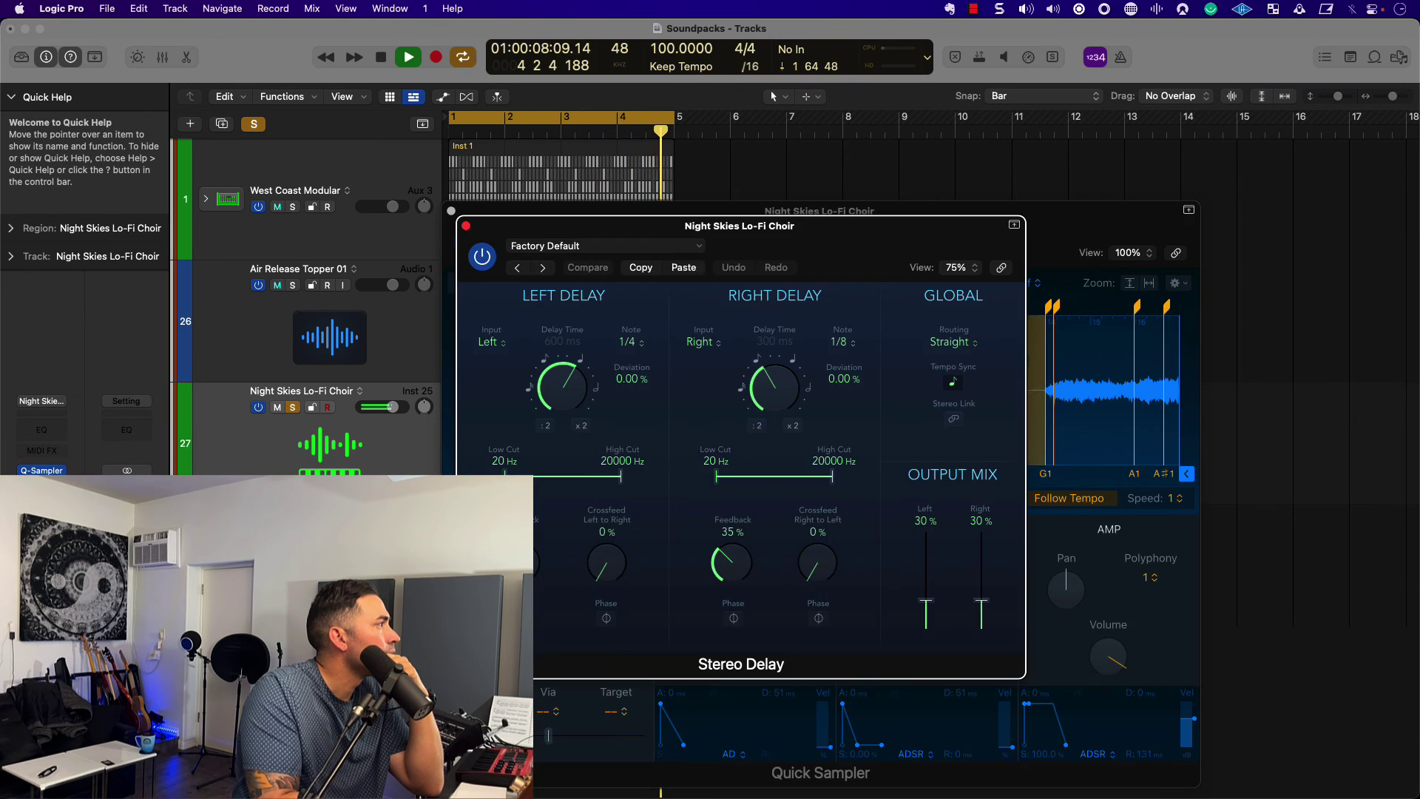
left_click(466, 226)
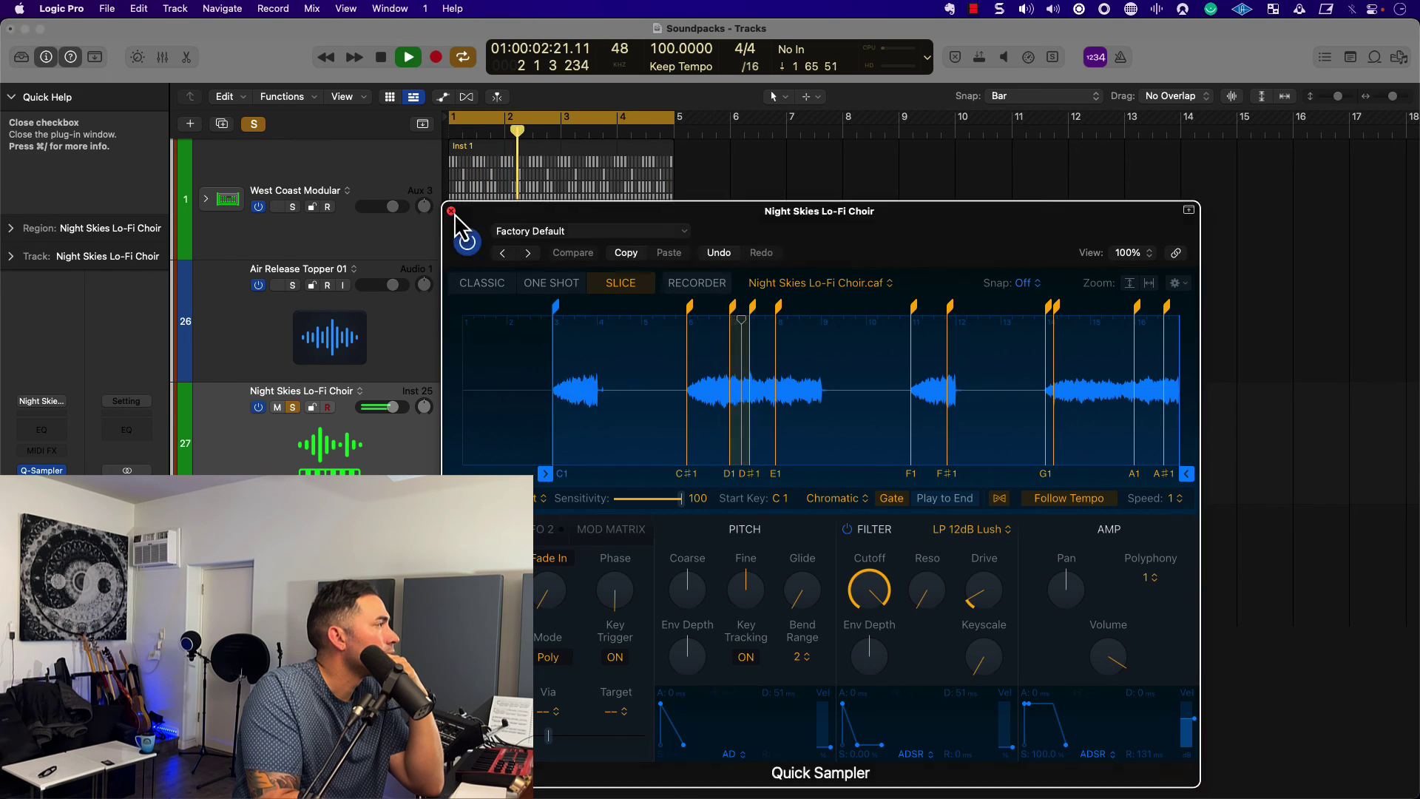
left_click(452, 211)
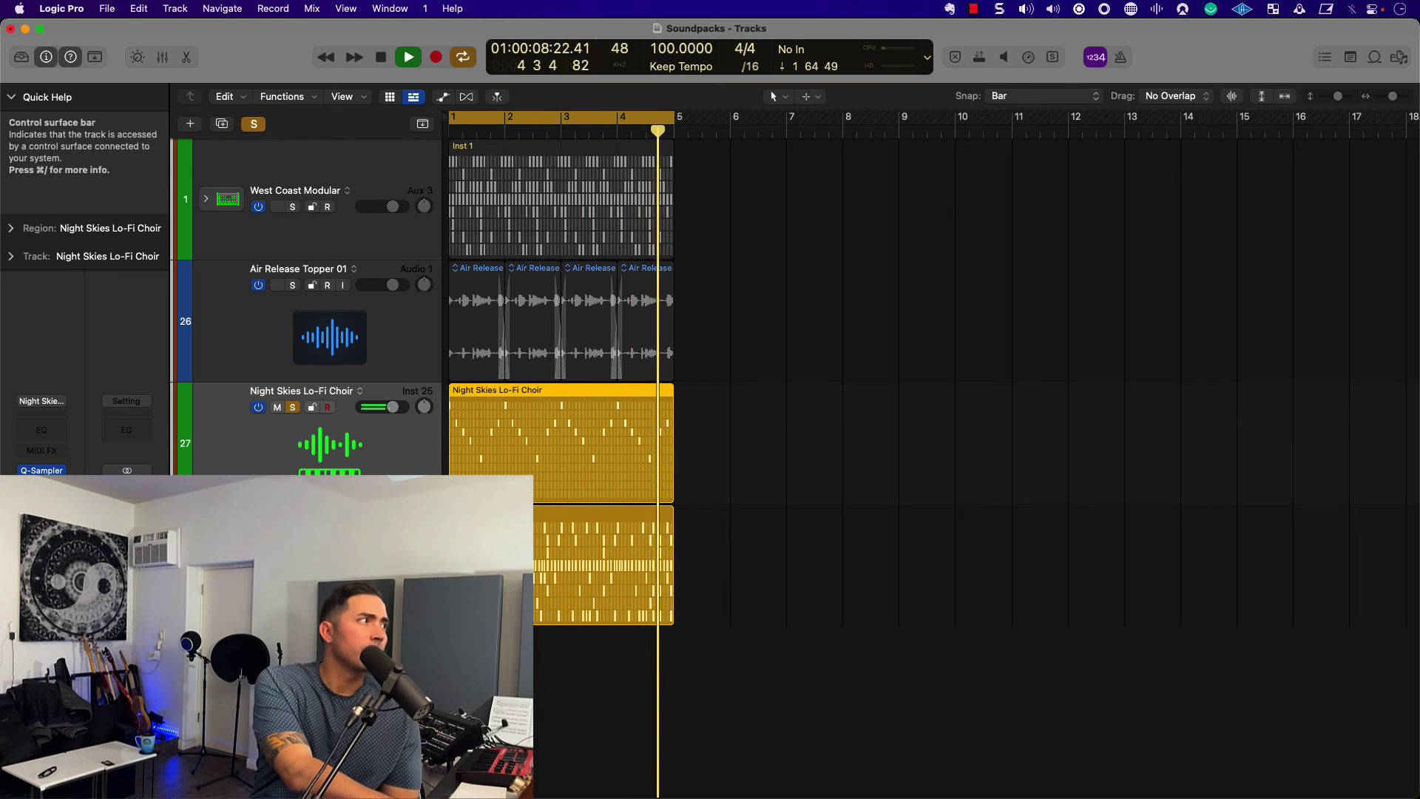
- Stop the looping beat playback, leaving the soloed Night Skies Lo-Fi Choir track with its Stereo Delay
key("space")
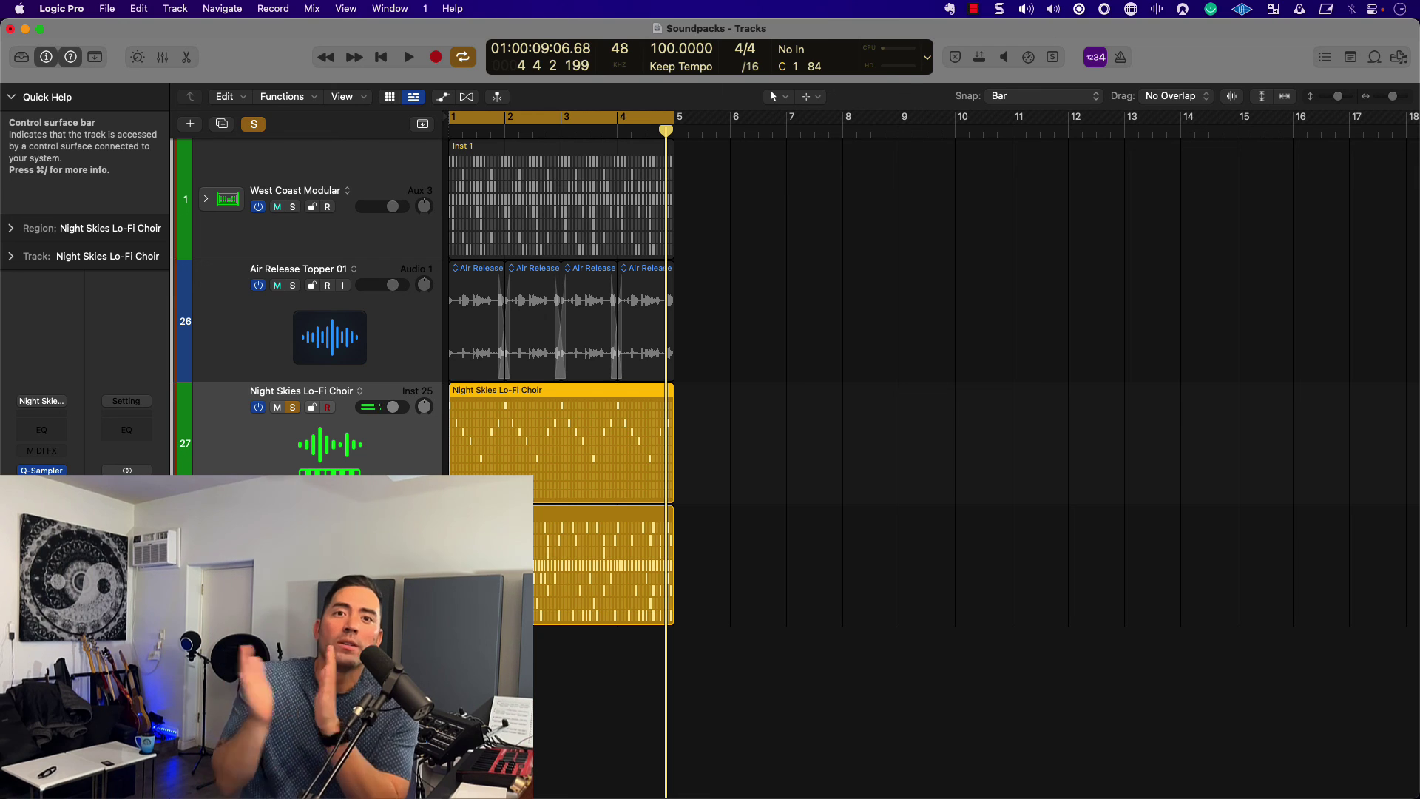